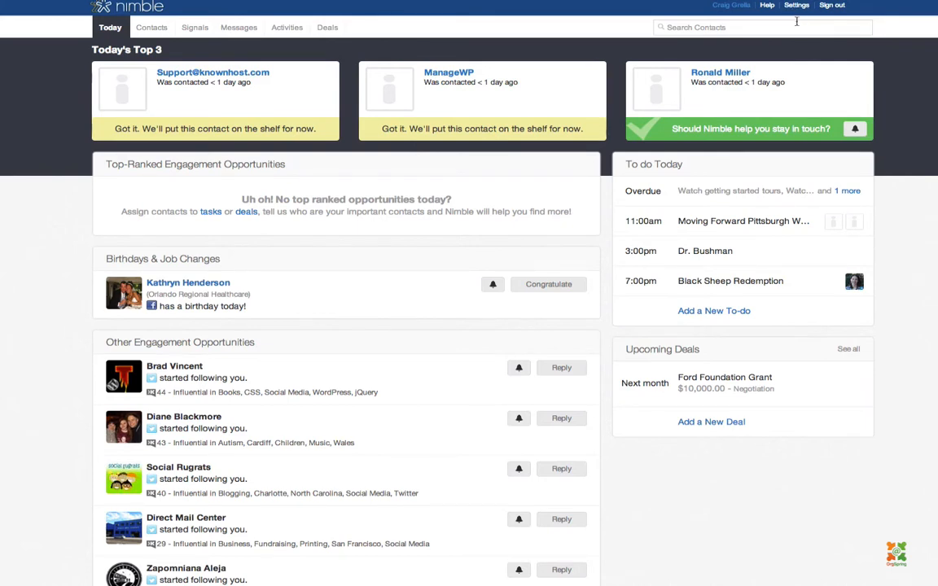
Step: In the account settings, set the number of employees to 4 - 17 employees and save the changes
left_click(796, 6)
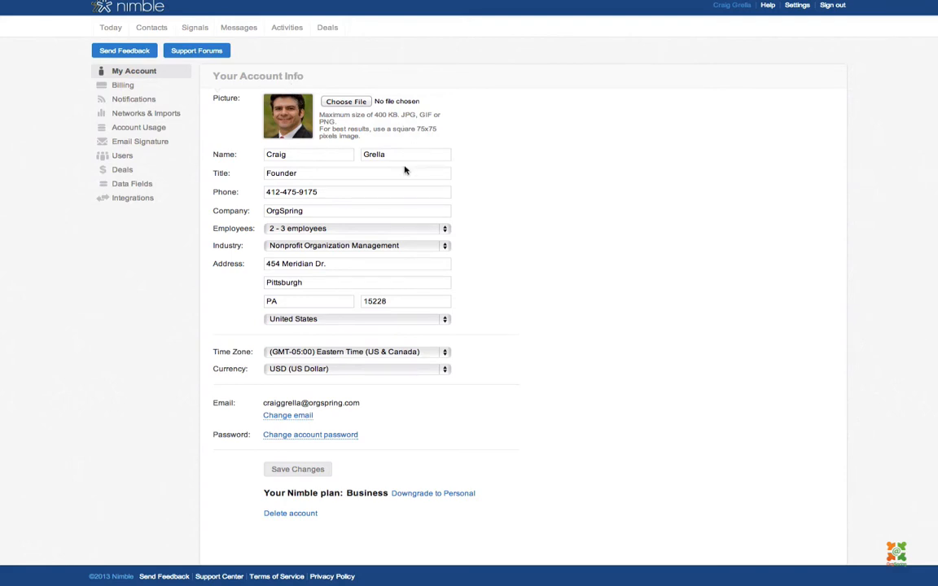
left_click(351, 229)
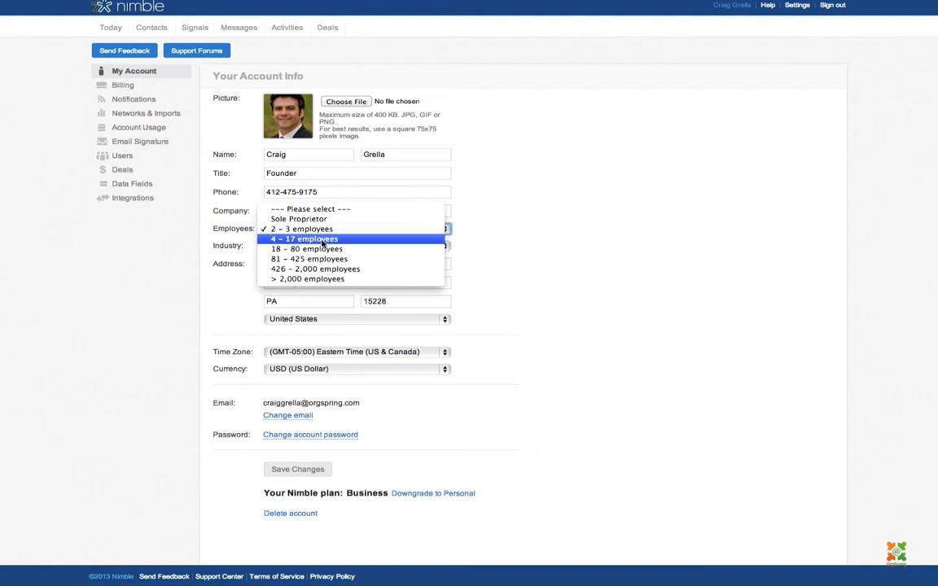
left_click(322, 240)
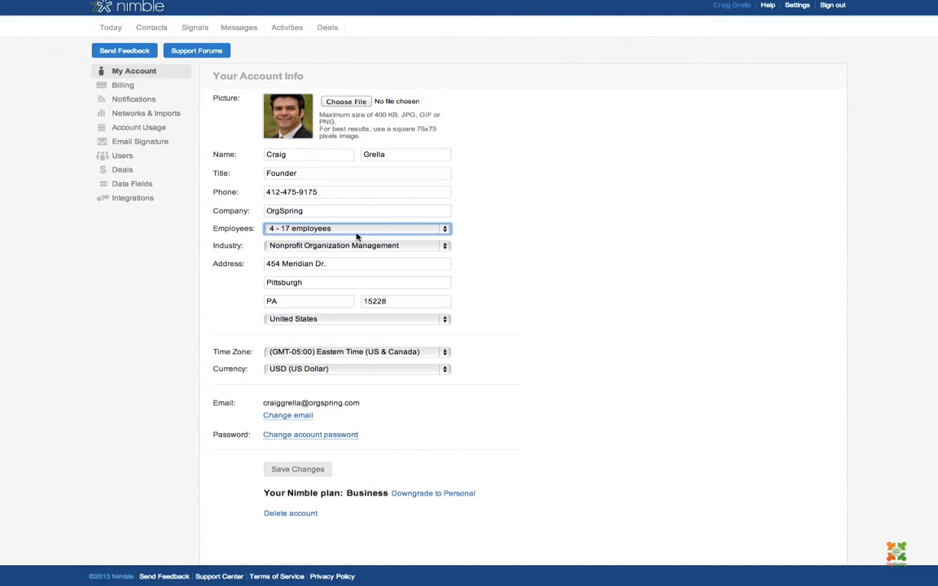
left_click(472, 251)
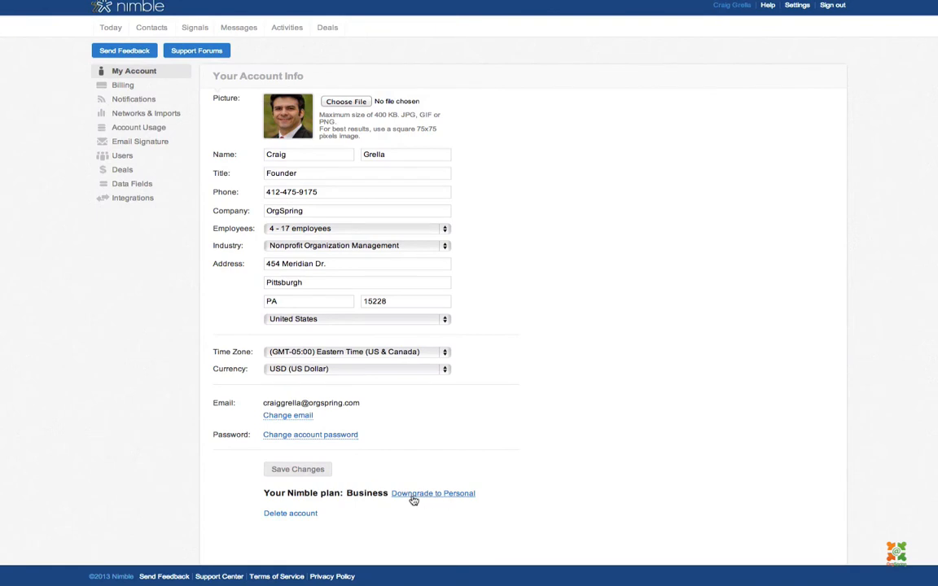
left_click(298, 472)
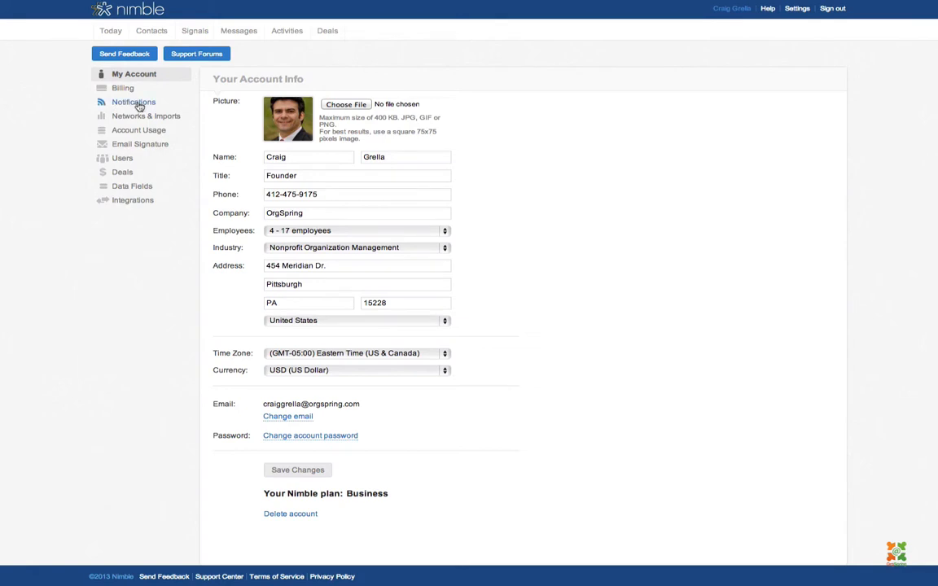
Step: Open the notification settings, switch to Gmail and examine the birthdays and engagement opportunities in the Nimble Daily - June 4 email
left_click(138, 103)
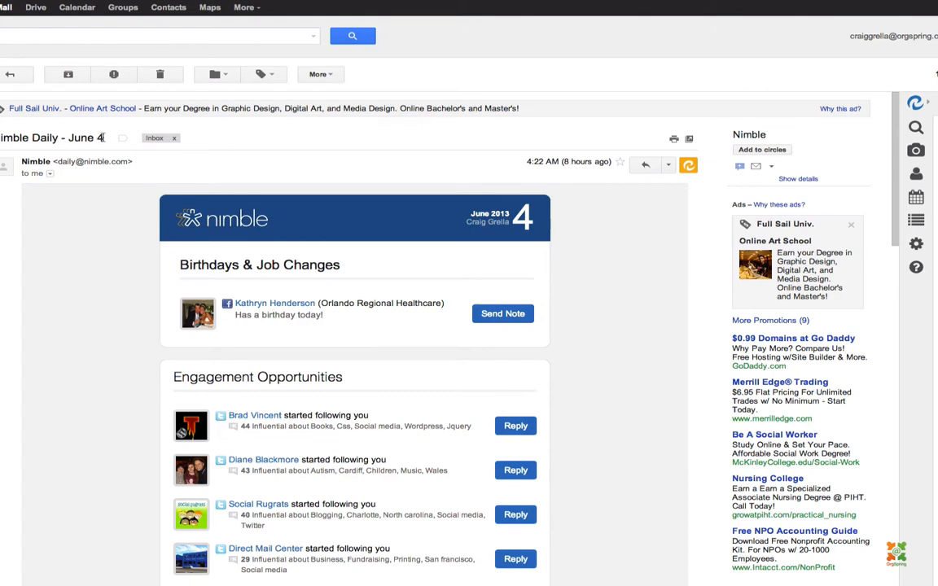
scroll(429, 259, "down", 2)
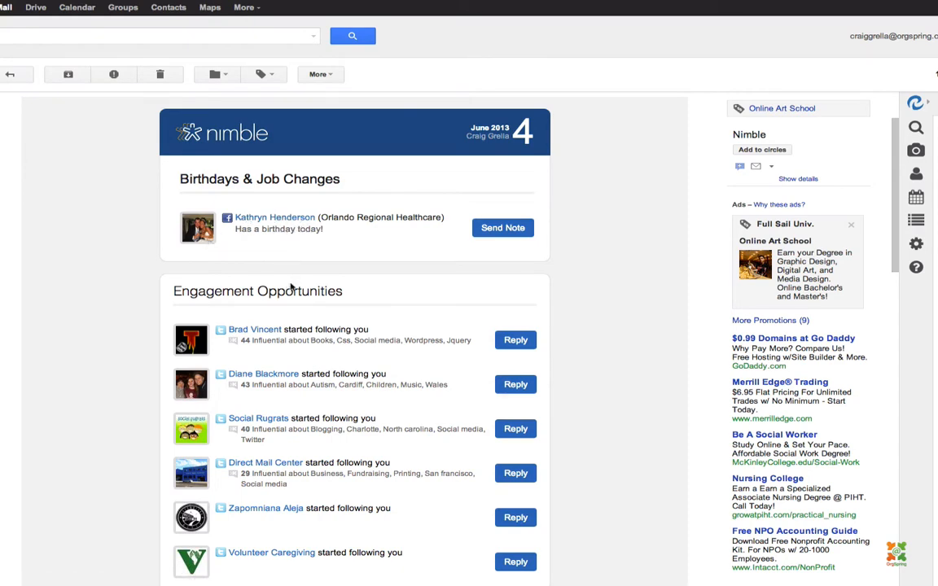
scroll(311, 285, "down", 2)
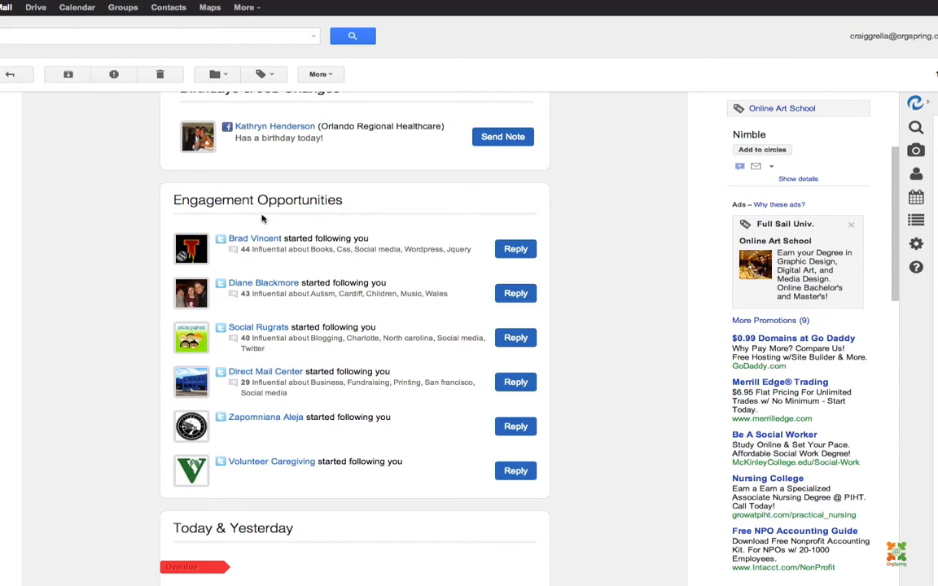
scroll(257, 217, "down", 2)
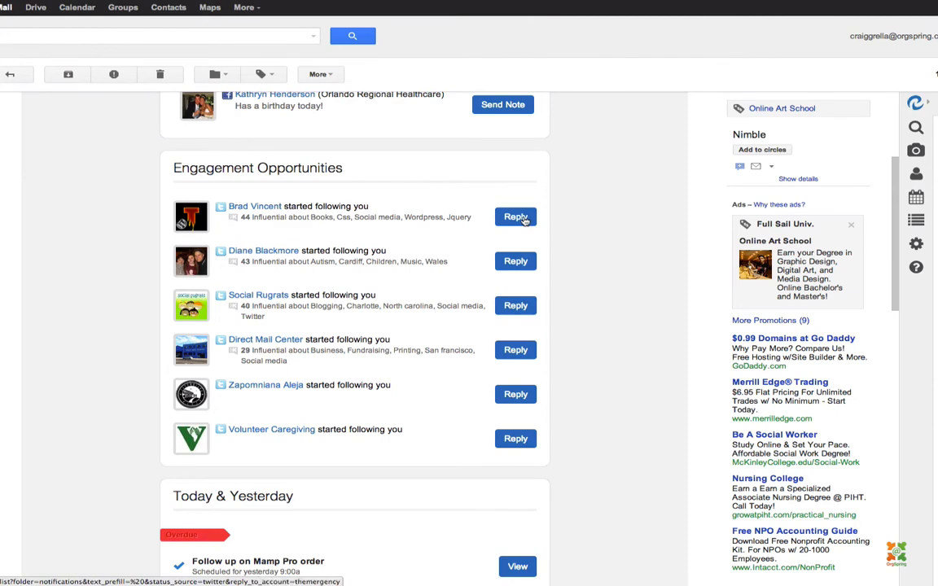
scroll(330, 277, "down", 1)
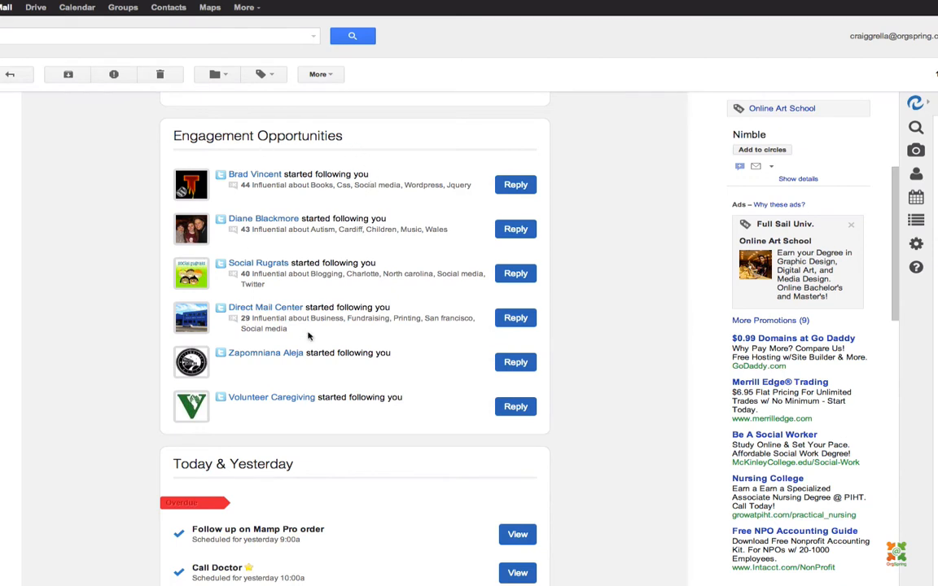
scroll(273, 136, "up", 3)
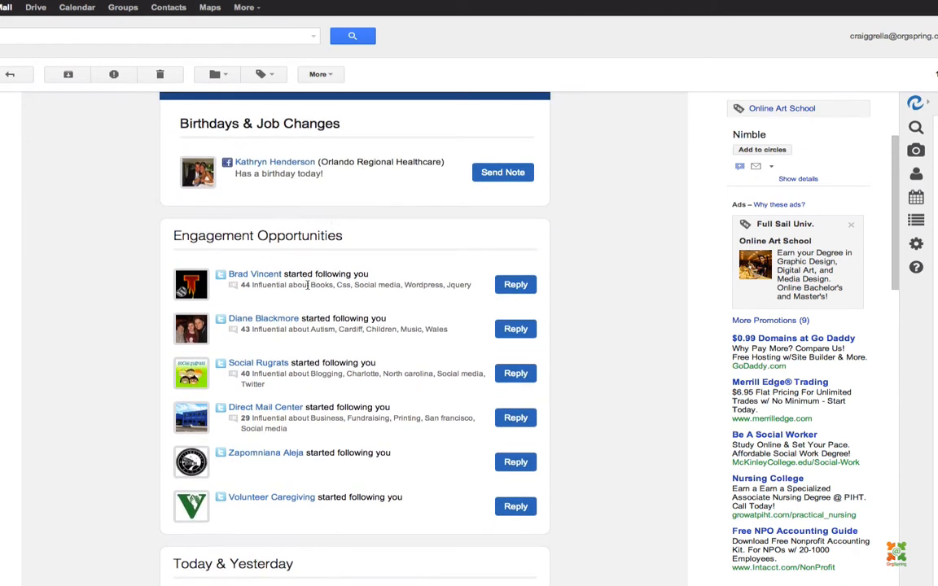
scroll(307, 284, "down", 5)
scroll(307, 287, "down", 1)
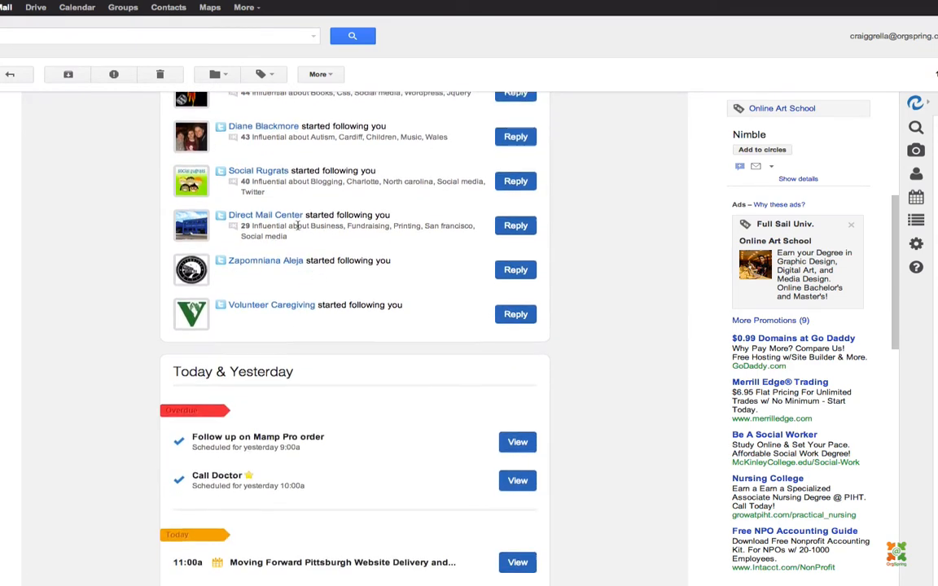
scroll(297, 227, "up", 8)
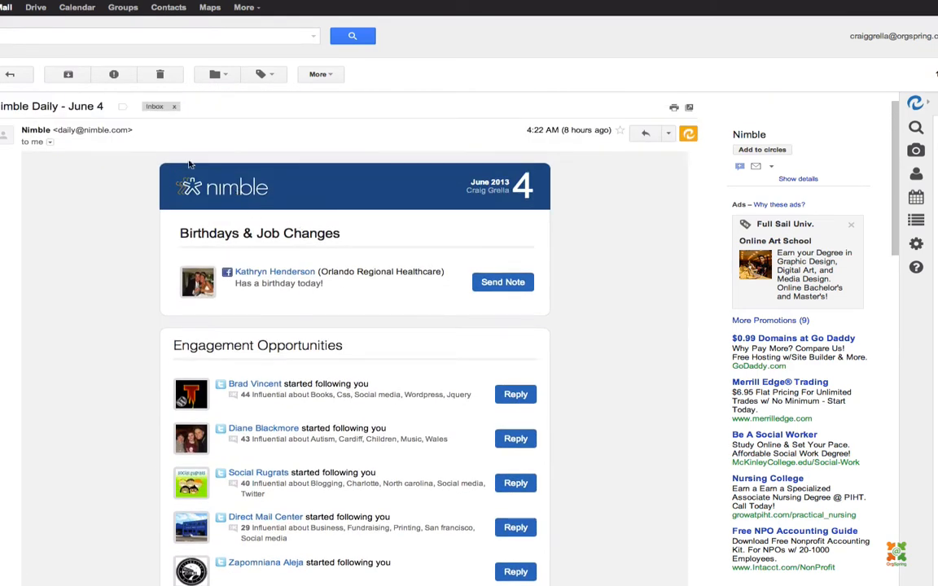
scroll(244, 233, "down", 7)
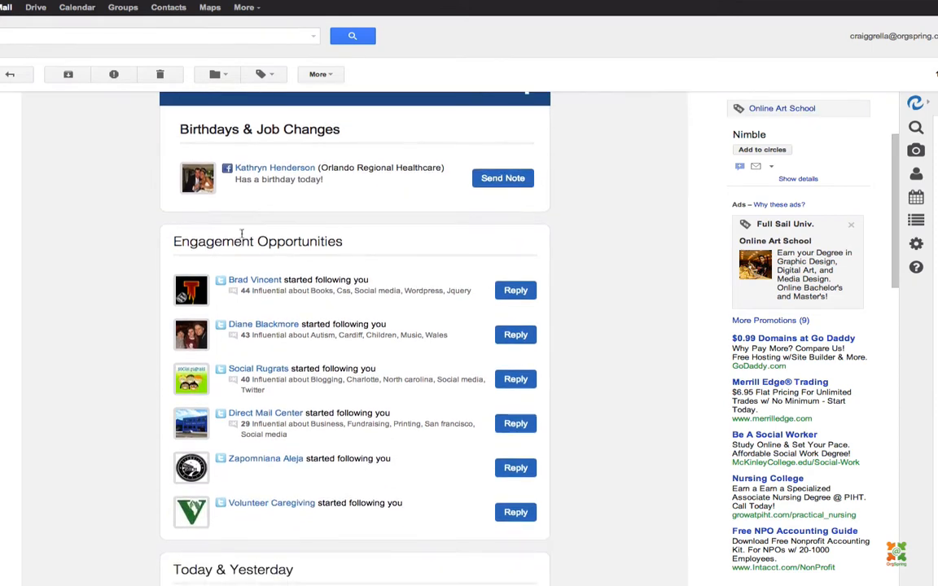
scroll(282, 258, "down", 1)
scroll(282, 258, "up", 3)
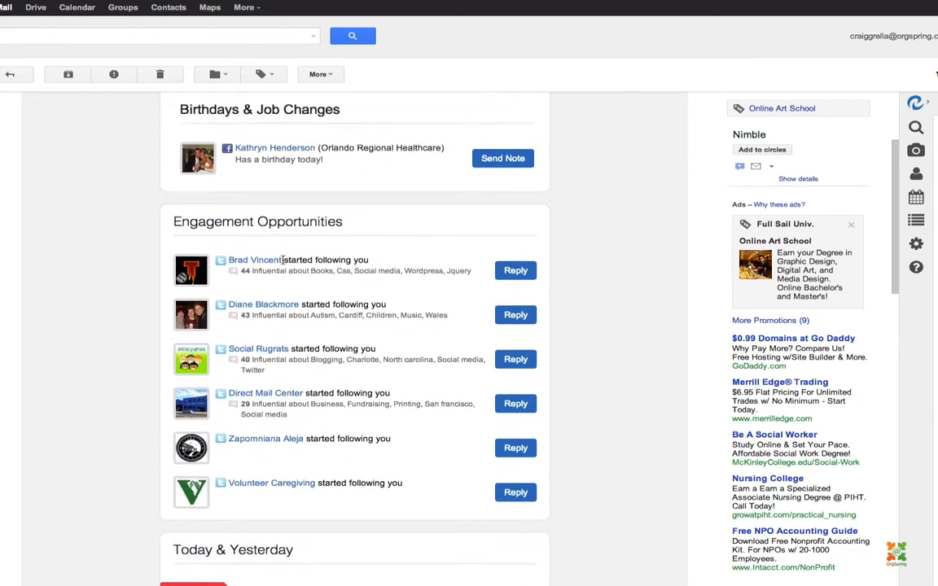
scroll(281, 260, "down", 1)
scroll(293, 387, "down", 5)
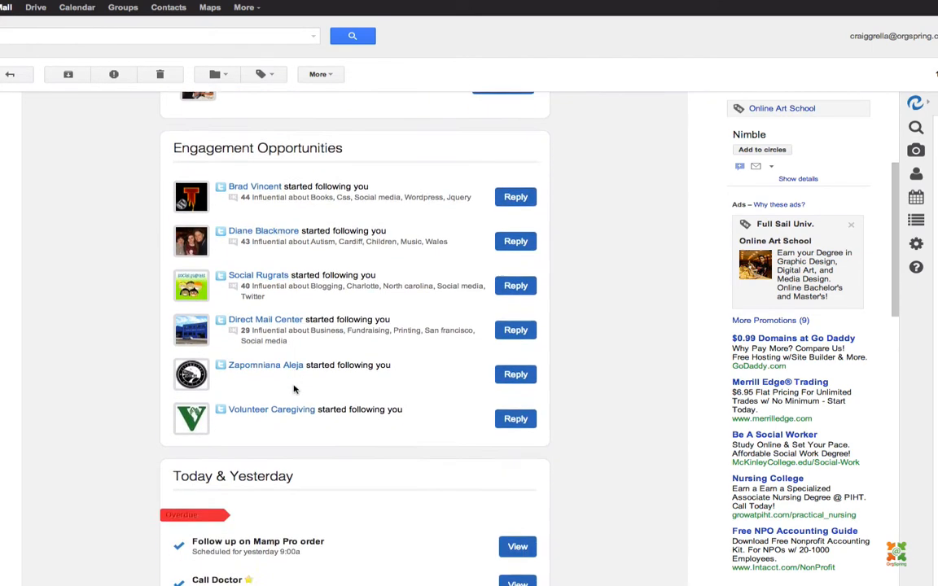
Step: Examine the overdue tasks and today's scheduled events with their attendees in the daily summary email
scroll(293, 387, "down", 3)
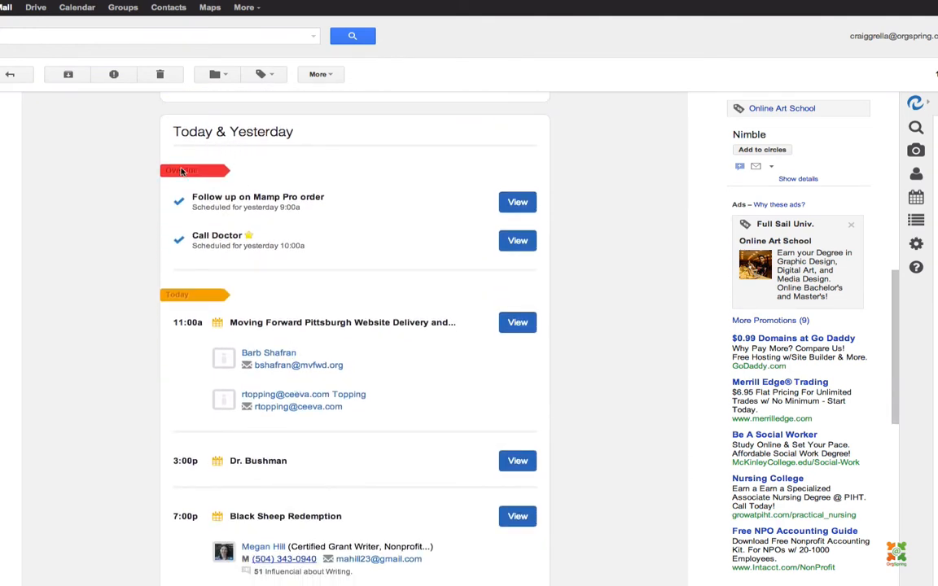
scroll(253, 207, "down", 4)
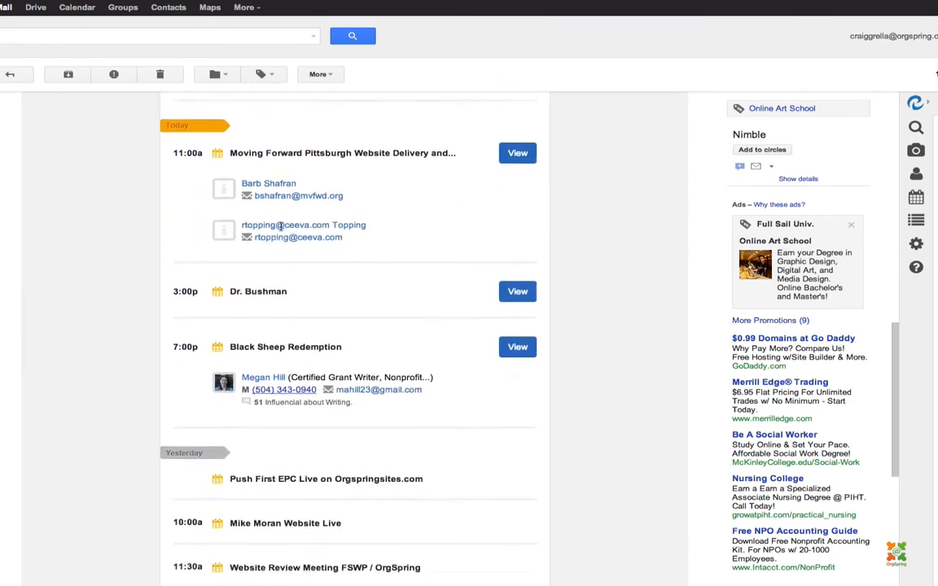
scroll(281, 231, "up", 4)
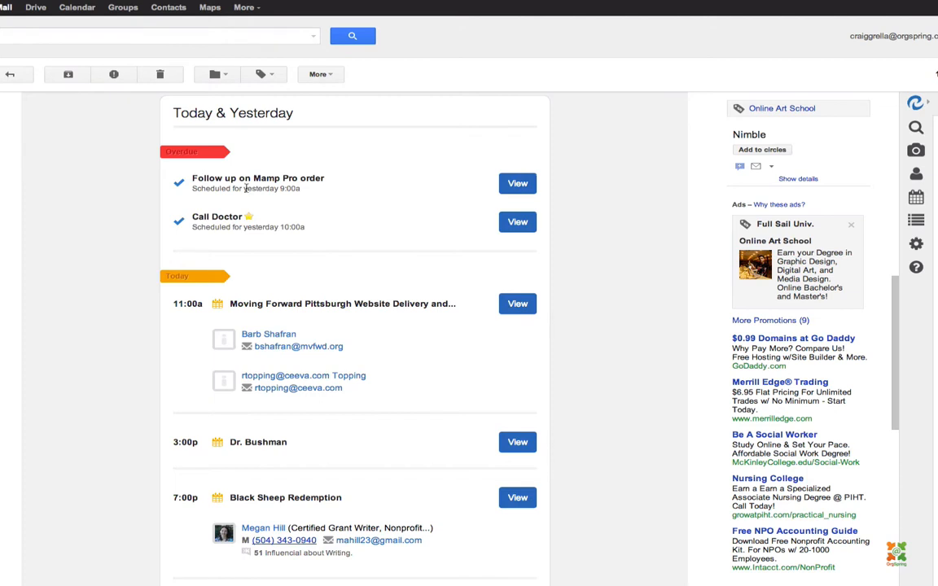
scroll(245, 188, "down", 1)
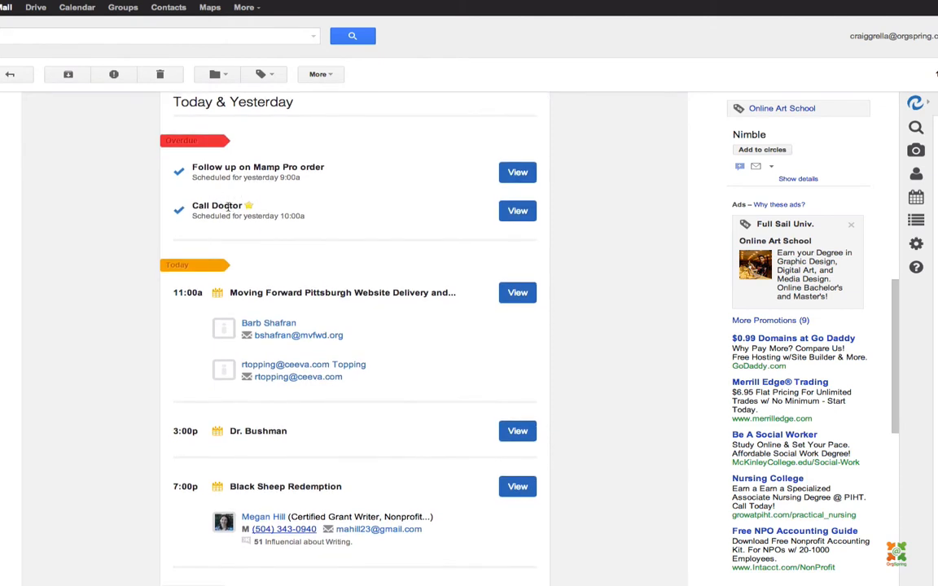
scroll(220, 207, "down", 2)
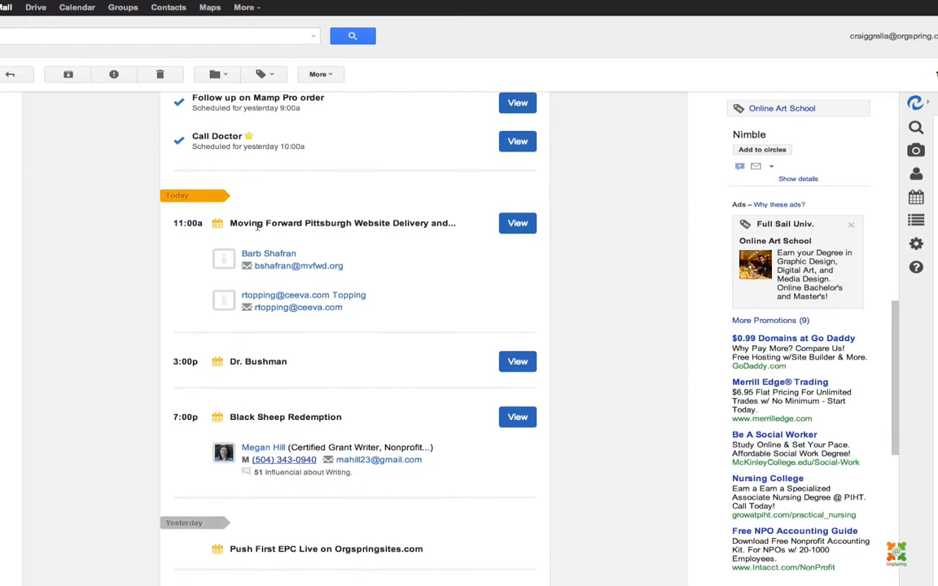
scroll(273, 224, "down", 4)
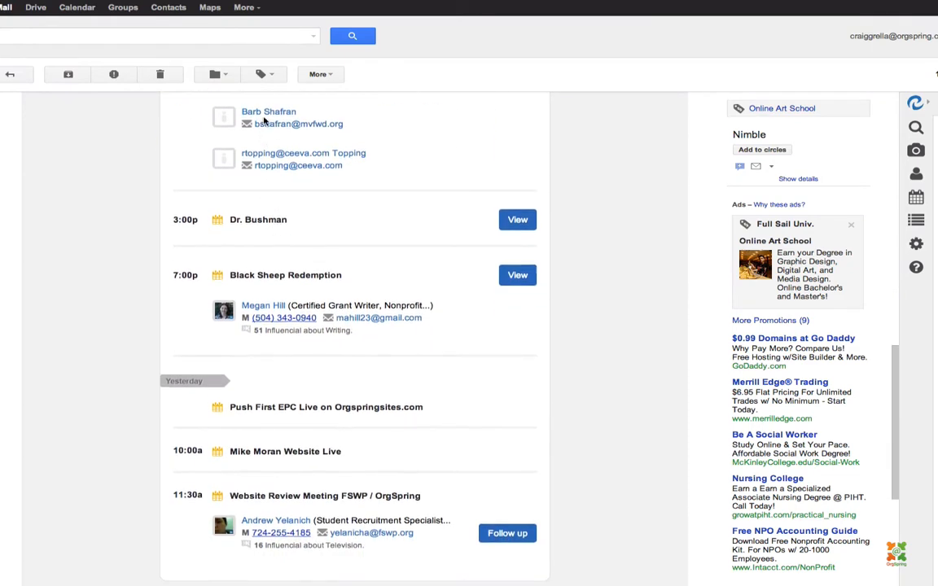
scroll(265, 122, "up", 2)
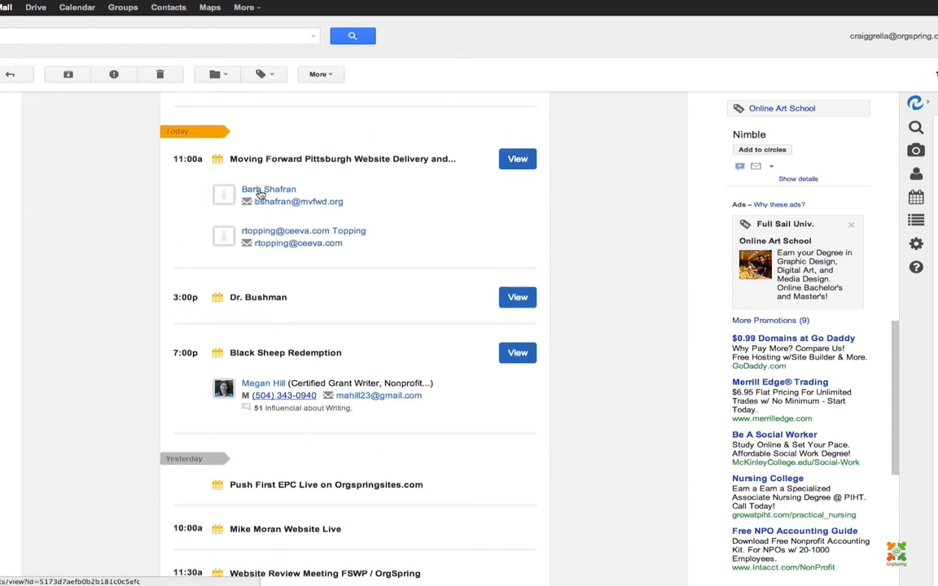
scroll(261, 193, "down", 1)
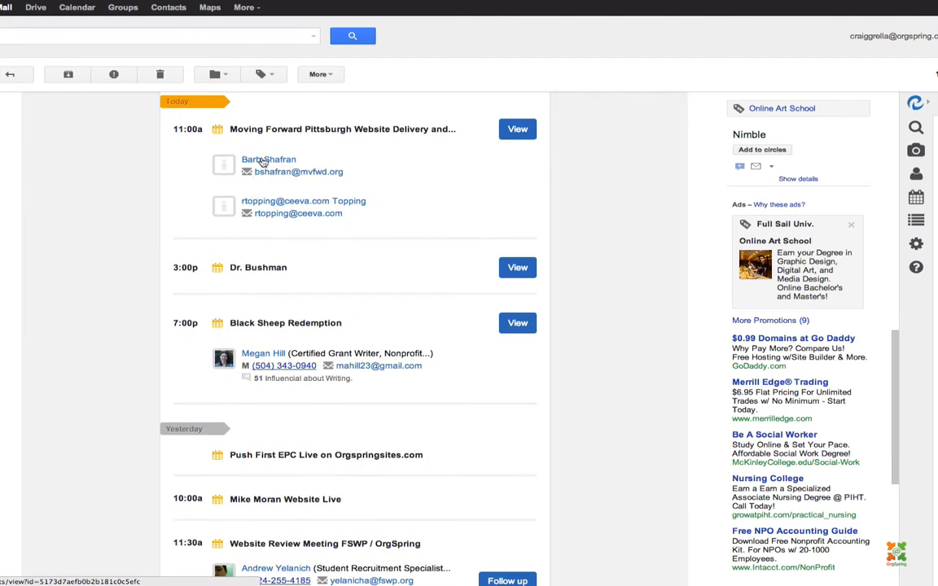
scroll(271, 228, "down", 1)
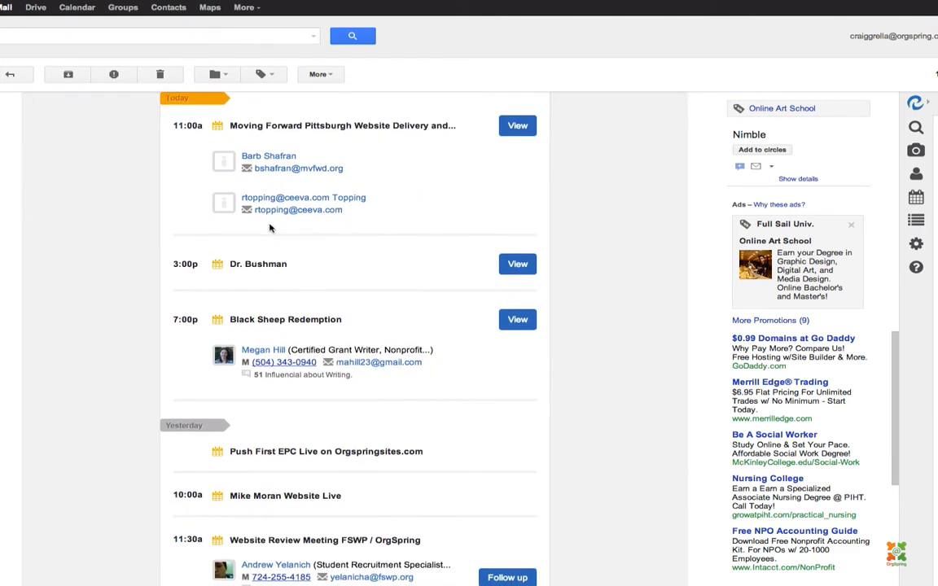
Step: Open the Nimble contact record of the 11:00a event's first attendee from the email, signing in with the prefilled credentials
left_click(279, 158)
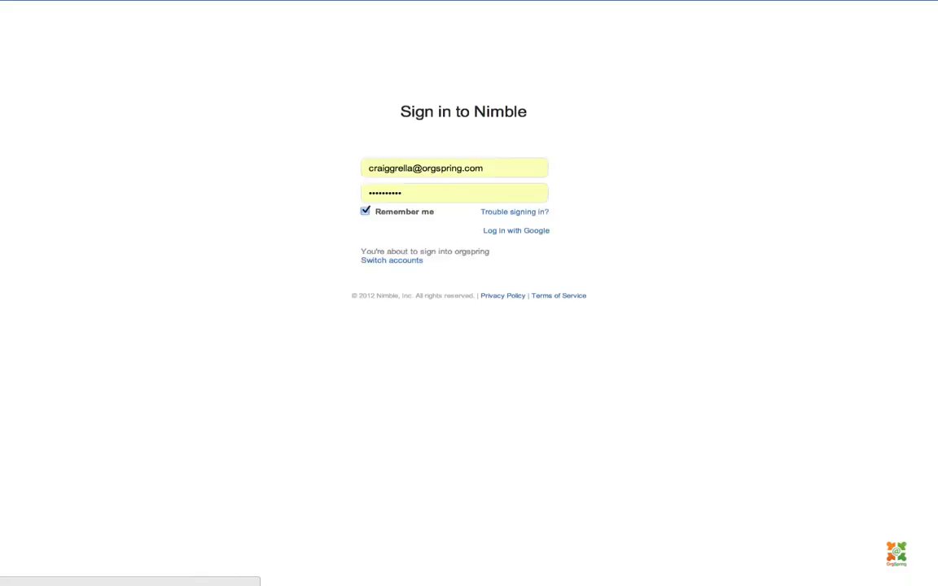
left_click(382, 232)
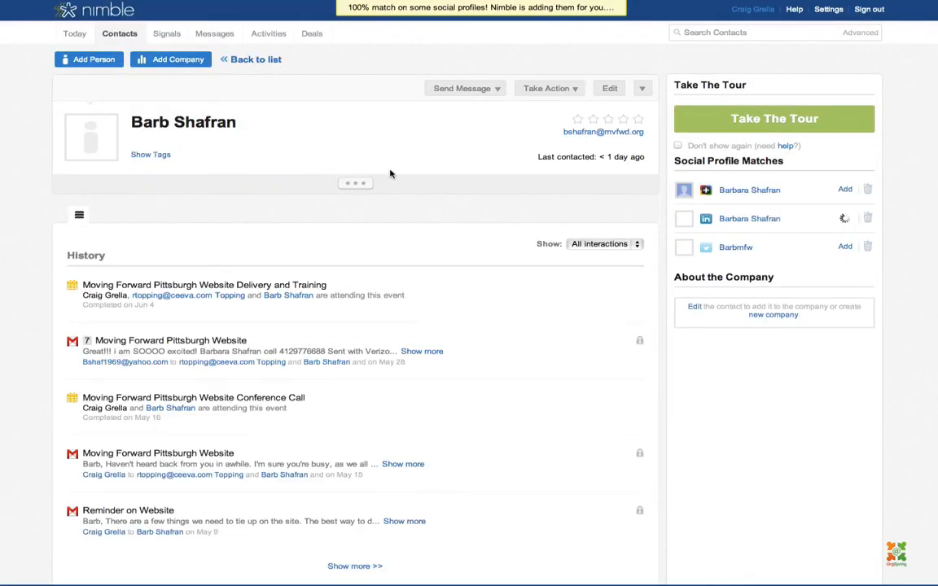
scroll(352, 202, "down", 1)
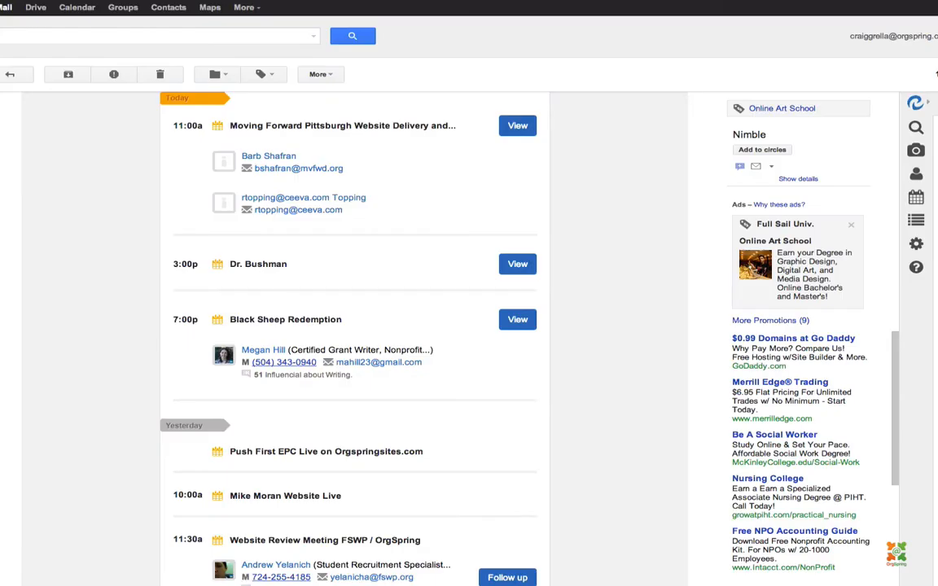
Step: Back in the Gmail message, review the remaining events of today and yesterday's meetings through to the end of the email
scroll(265, 213, "down", 4)
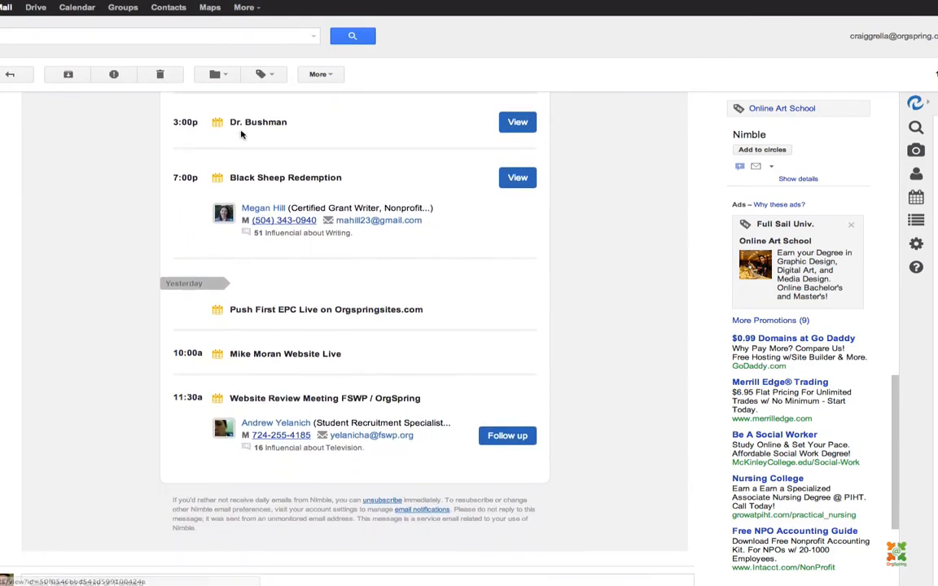
scroll(304, 186, "down", 3)
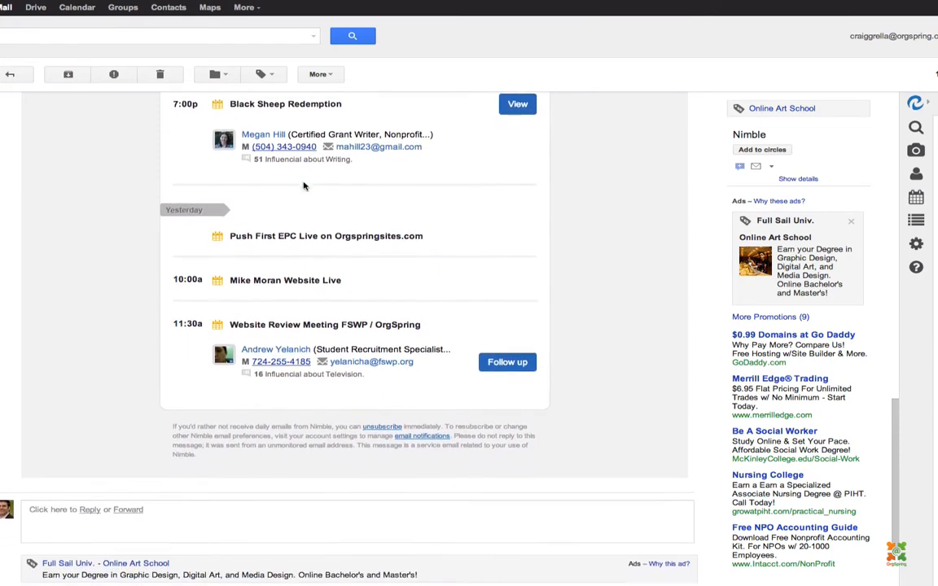
scroll(304, 185, "down", 2)
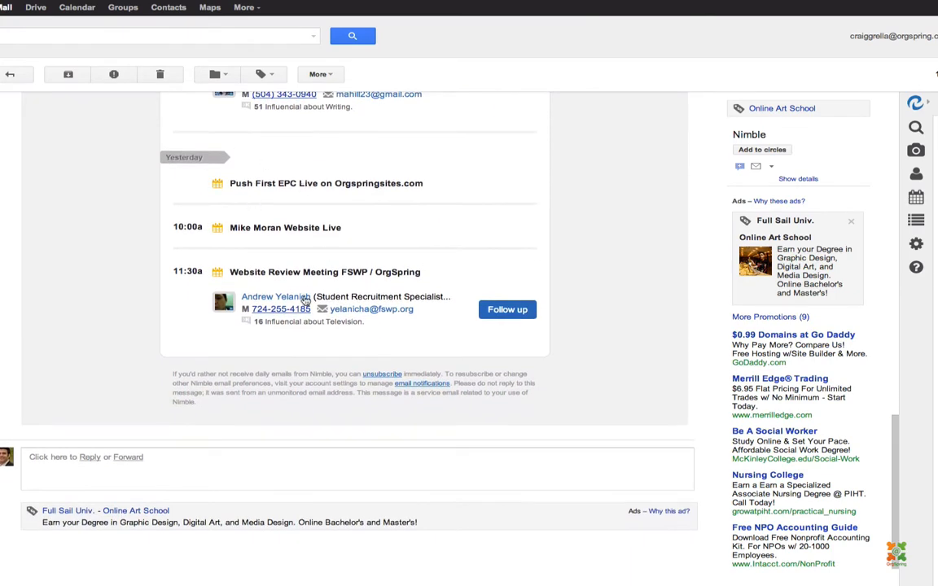
scroll(305, 301, "down", 2)
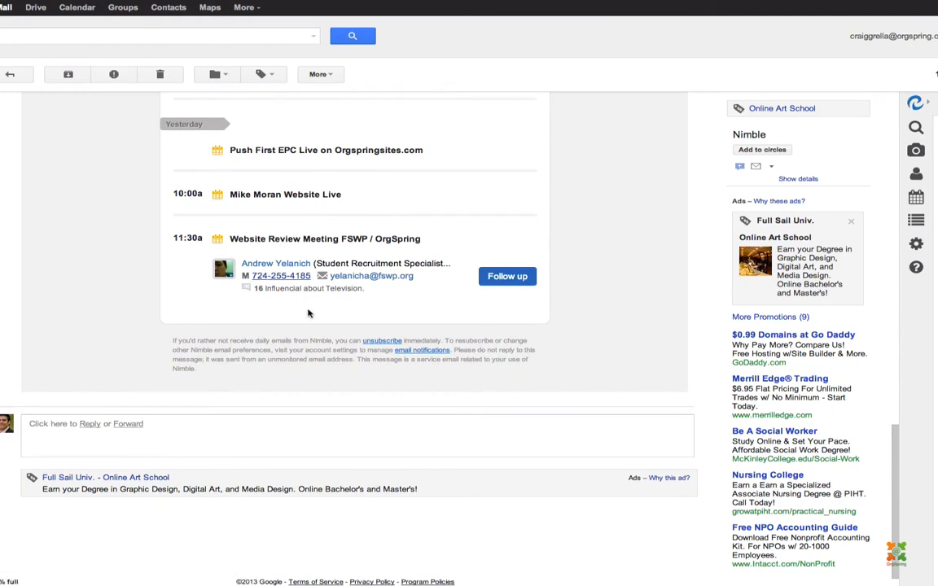
scroll(309, 313, "up", 10)
scroll(309, 312, "up", 8)
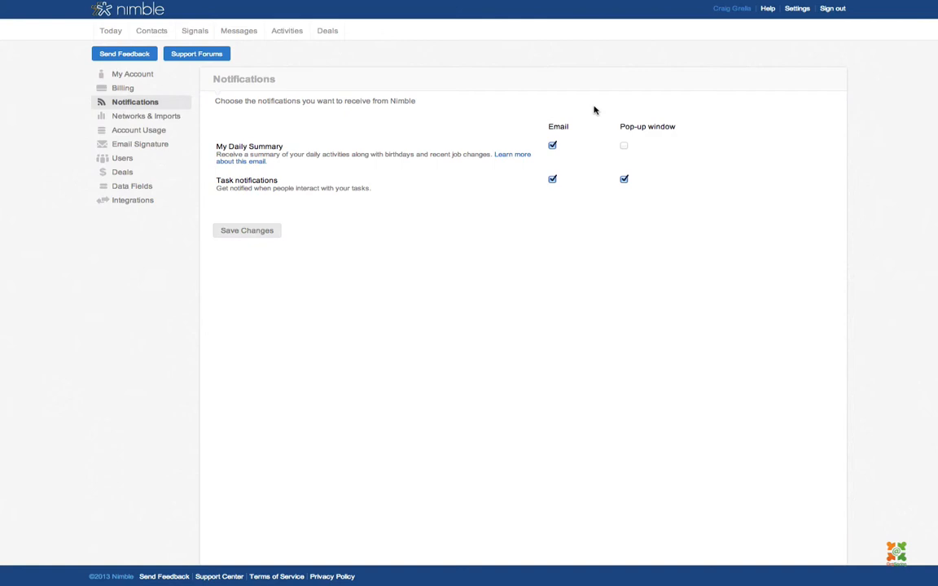
Step: Switch back to the Nimble settings and open the Networks & Imports page
scroll(390, 151, "down", 1)
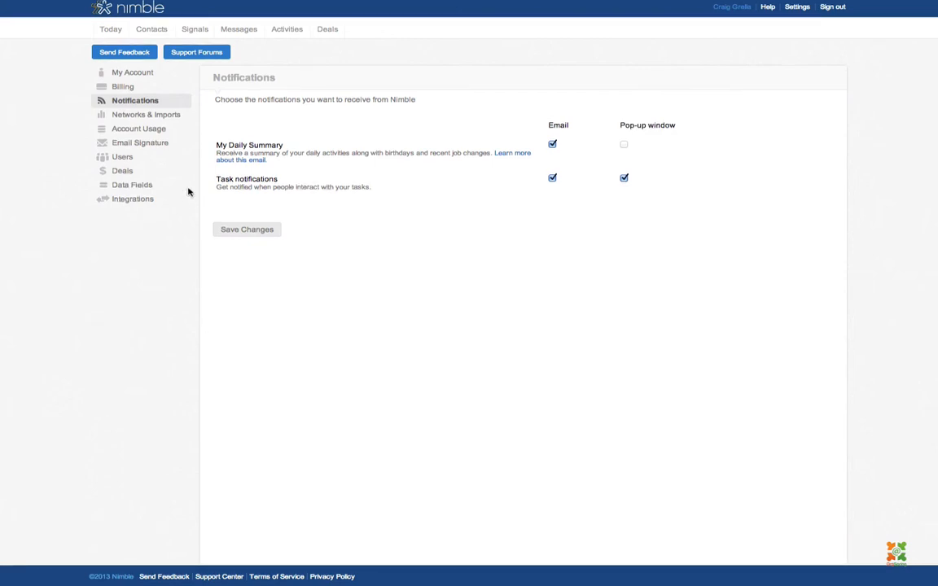
left_click(155, 114)
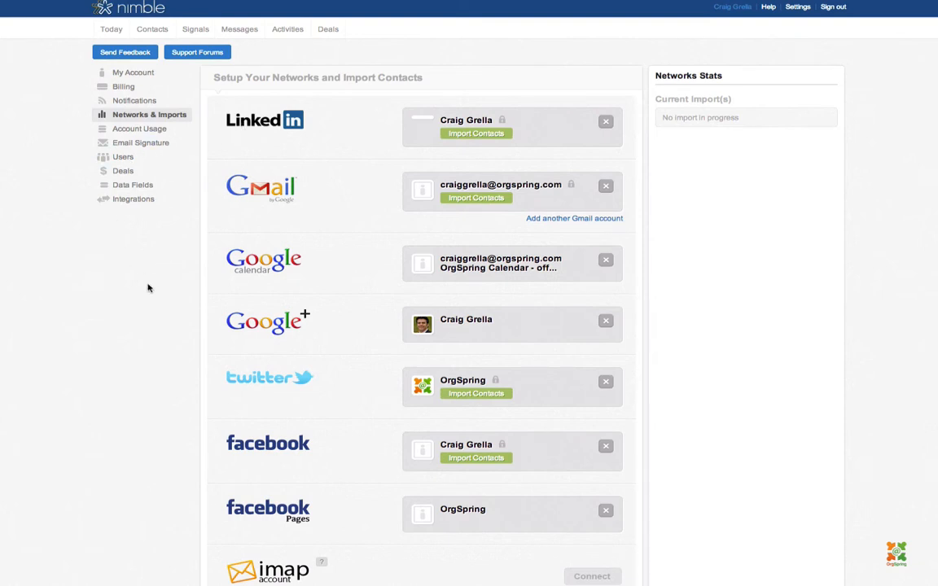
Step: Look through the full list of connected networks, unconnected services and contact file import options on the Networks & Imports page
scroll(146, 264, "down", 1)
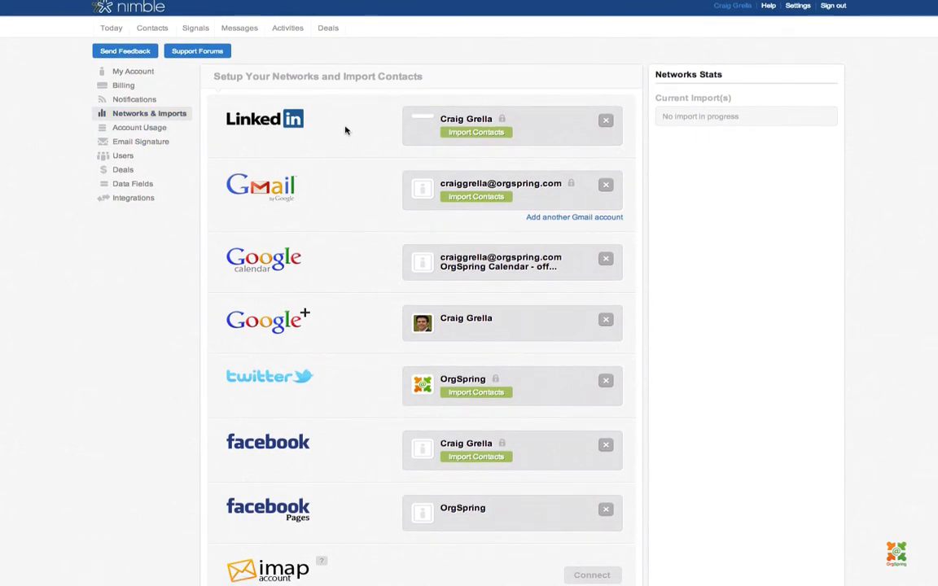
scroll(344, 131, "down", 1)
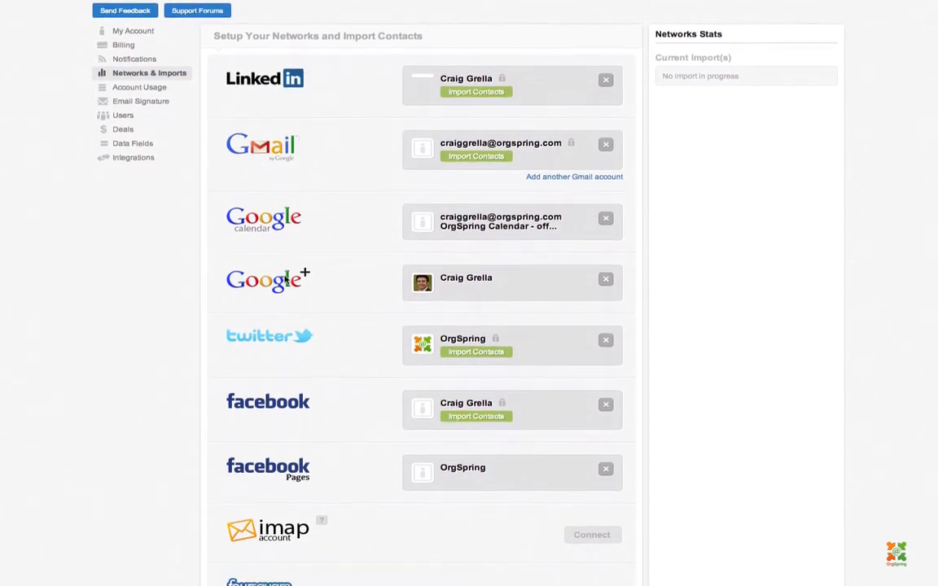
scroll(284, 280, "down", 3)
scroll(284, 280, "down", 5)
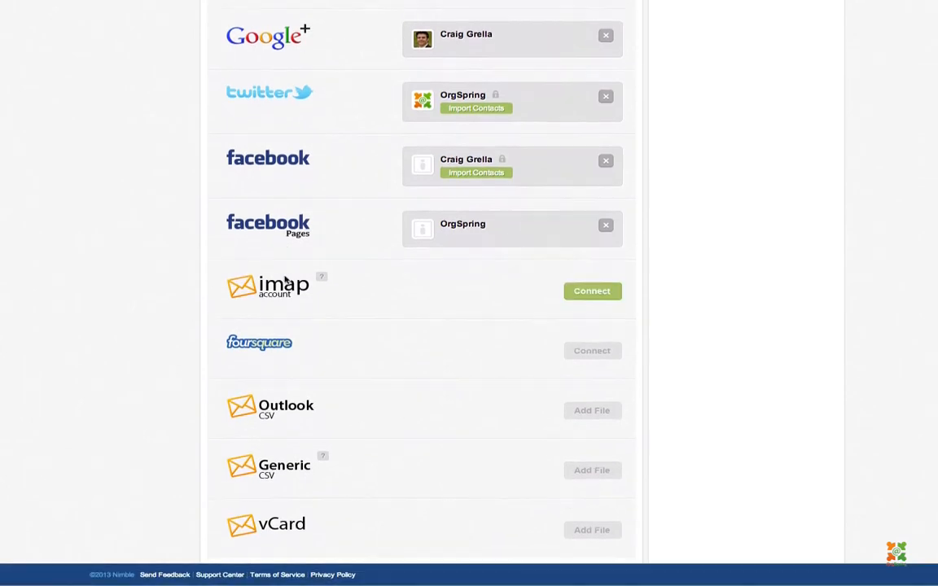
scroll(284, 280, "up", 10)
scroll(303, 141, "down", 1)
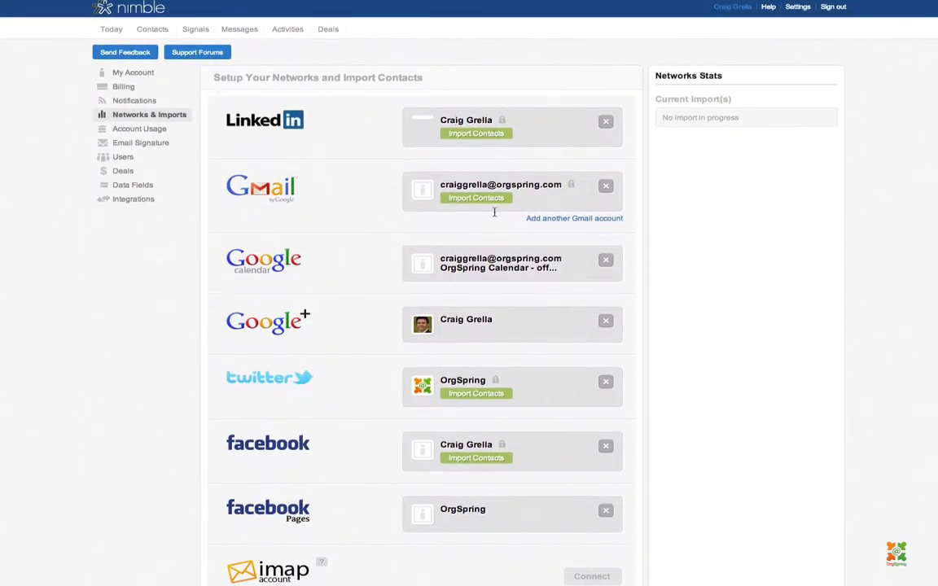
scroll(489, 456, "down", 5)
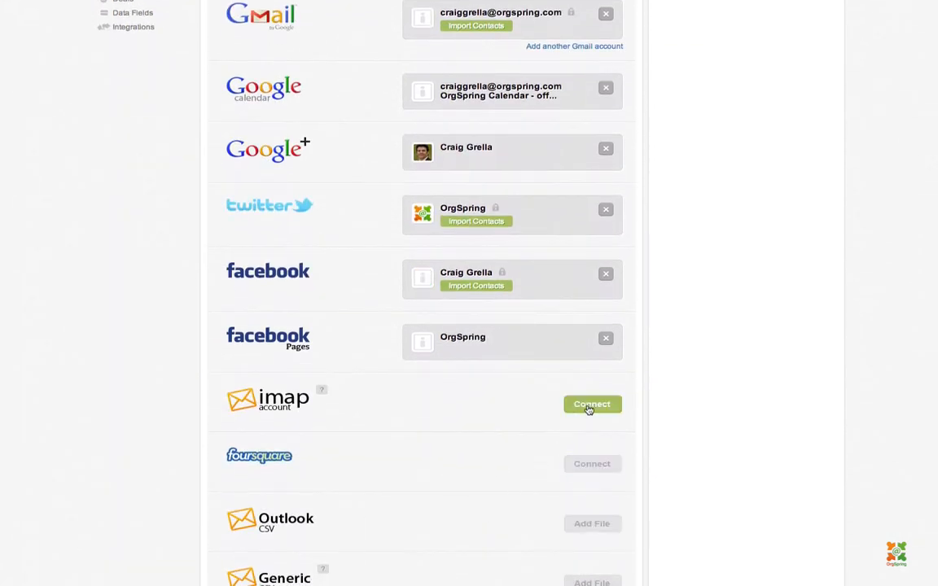
scroll(598, 407, "down", 1)
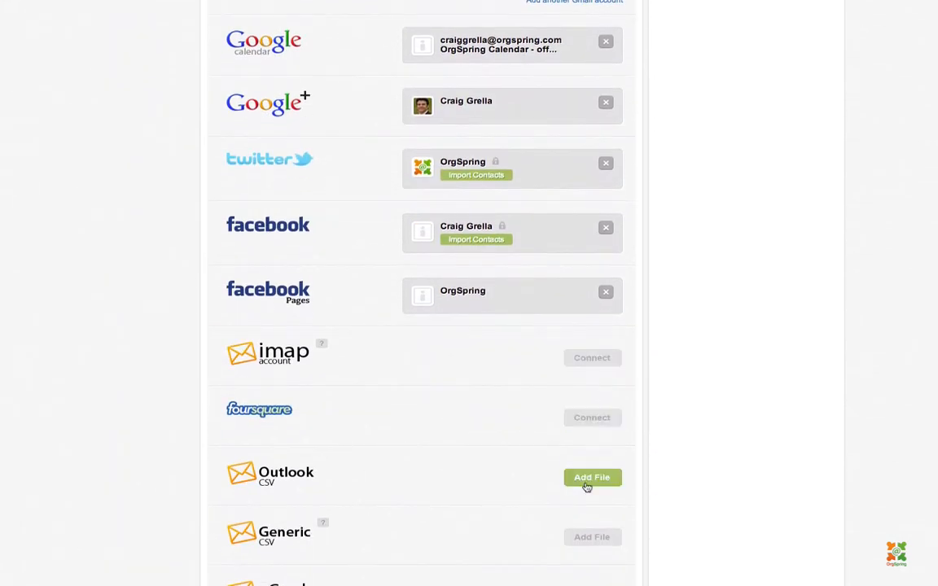
scroll(586, 483, "down", 2)
scroll(570, 472, "up", 8)
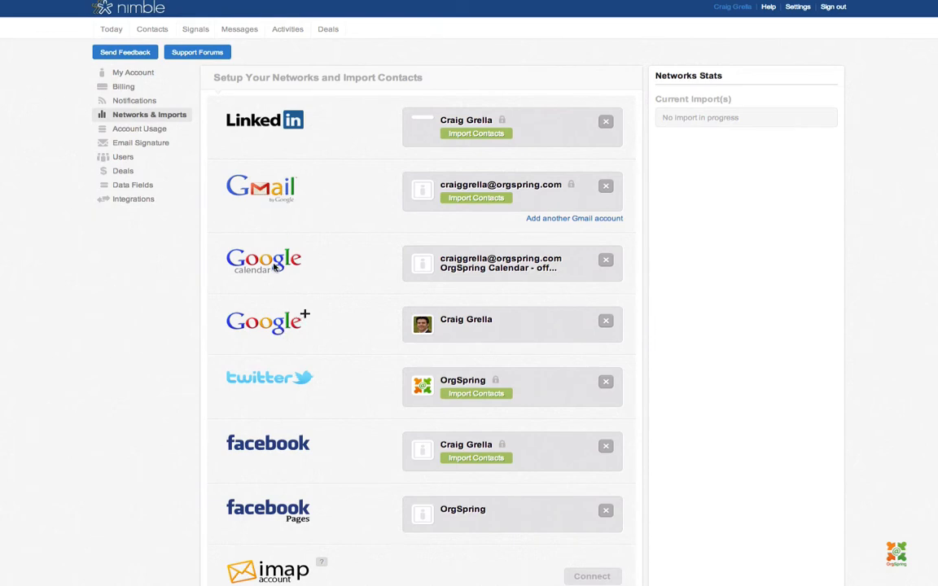
Step: Review the Google, Twitter and Facebook connections again, down to the Outlook CSV, Generic CSV and vCard imports
scroll(275, 265, "down", 2)
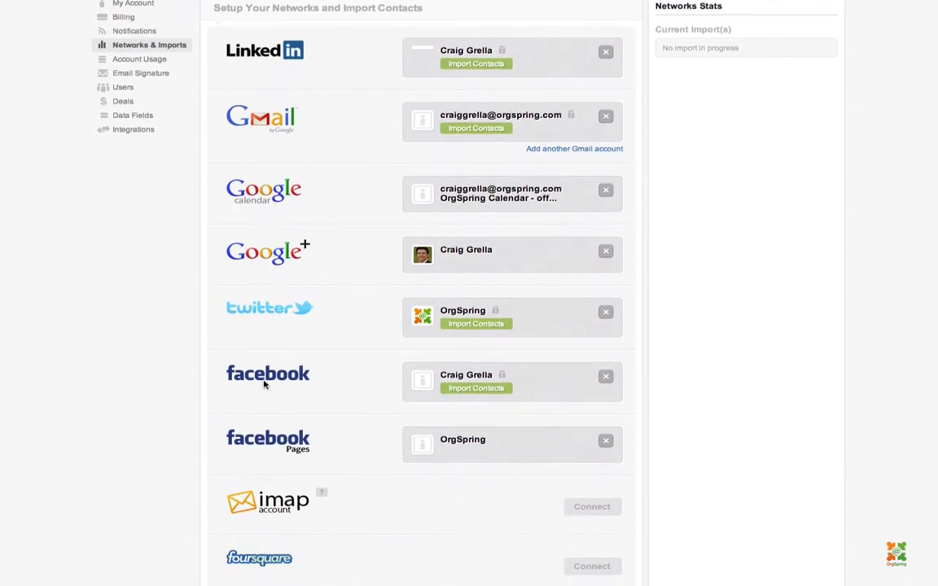
scroll(268, 382, "down", 2)
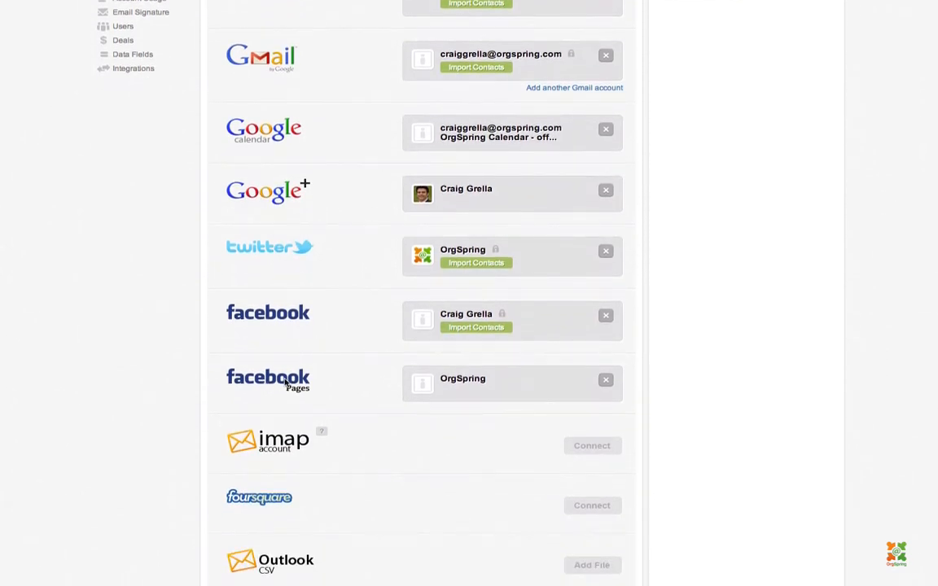
scroll(284, 382, "down", 4)
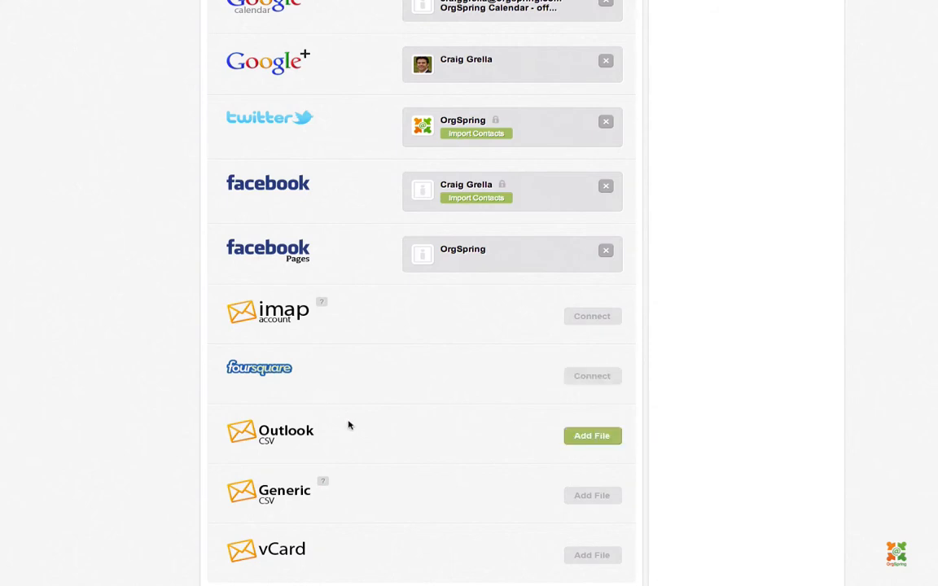
scroll(347, 425, "down", 1)
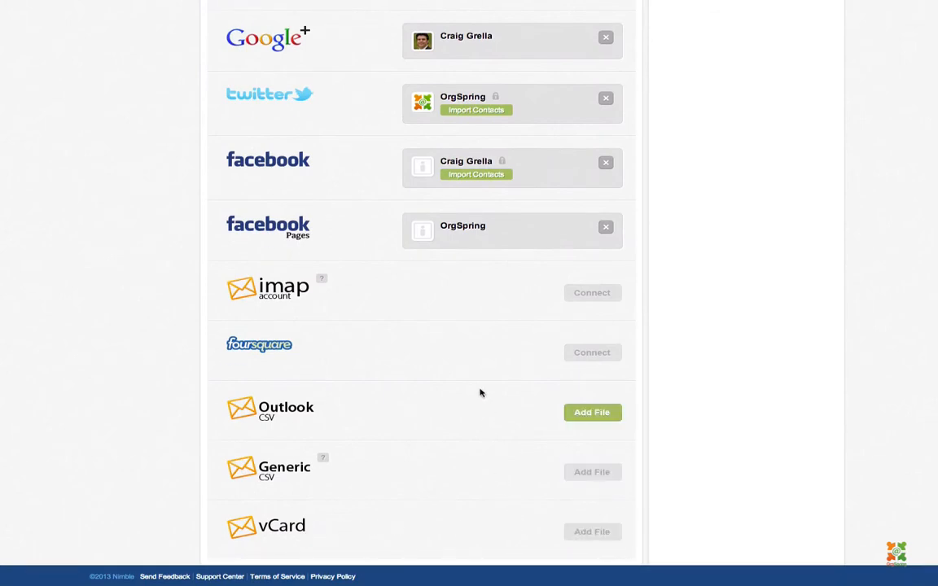
scroll(480, 393, "up", 4)
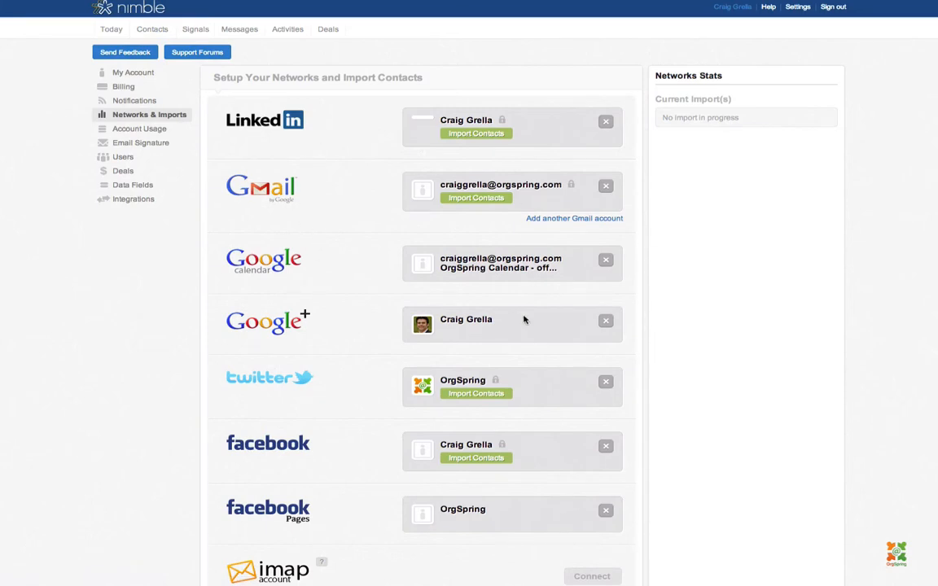
Step: Open the foursquare connection request, read the access it asks for, and close it without connecting
scroll(523, 319, "down", 5)
left_click(602, 353)
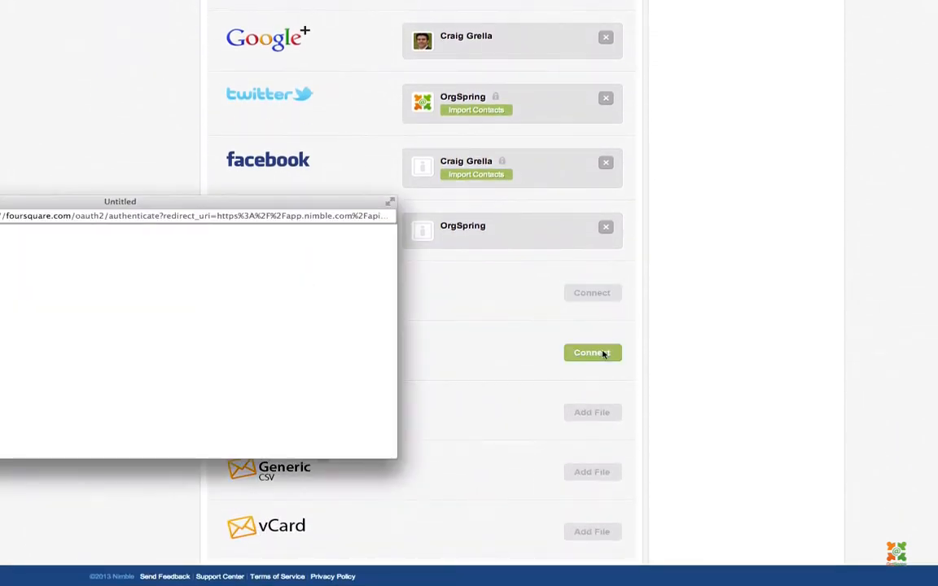
scroll(169, 285, "down", 2)
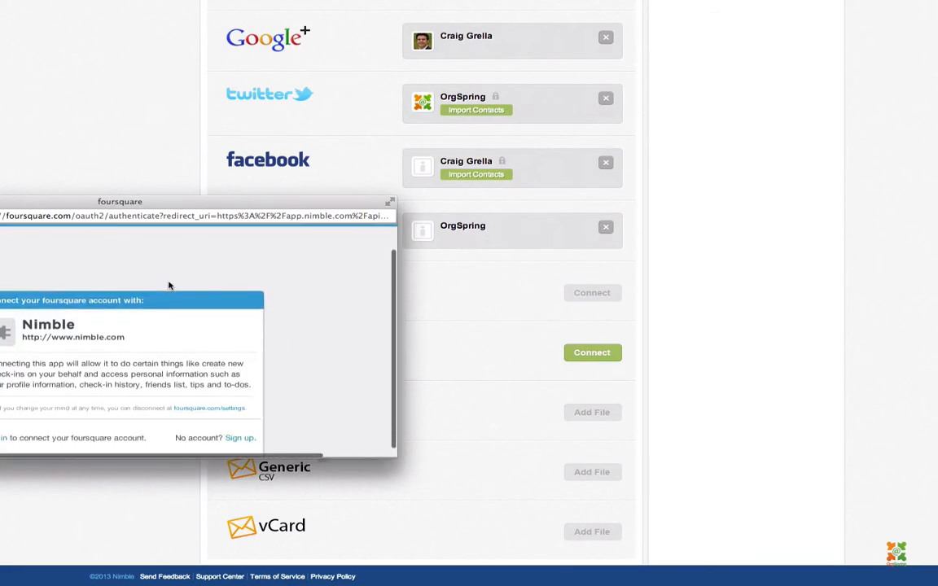
scroll(169, 285, "up", 1)
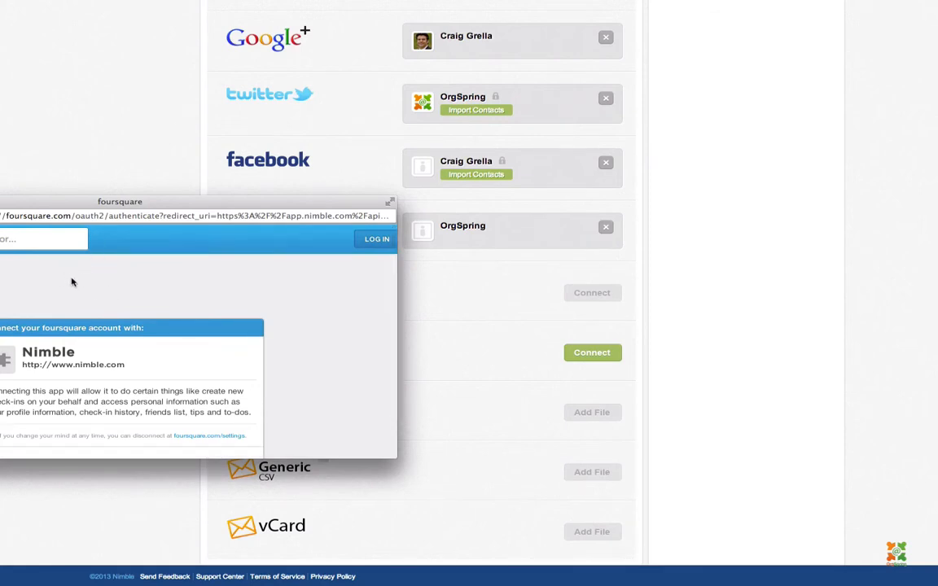
scroll(74, 289, "down", 1)
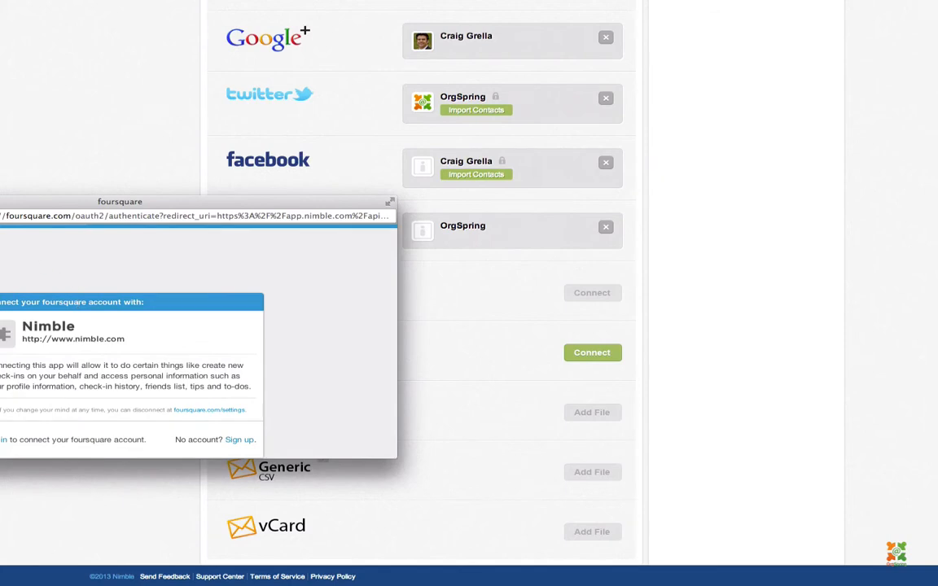
left_click(2, 202)
Step: Open the authorization request for adding another Gmail account, view it, and close it without granting access
scroll(479, 318, "up", 5)
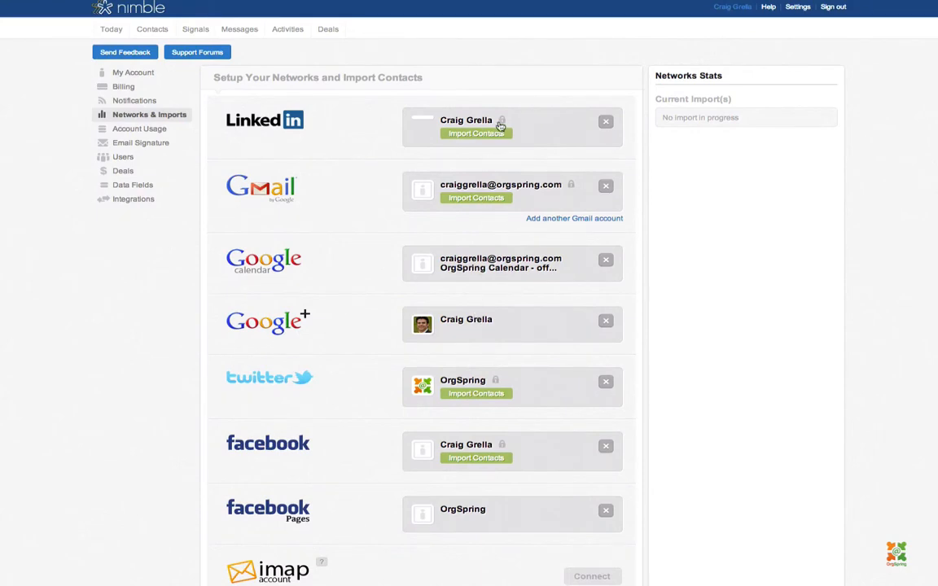
left_click(536, 219)
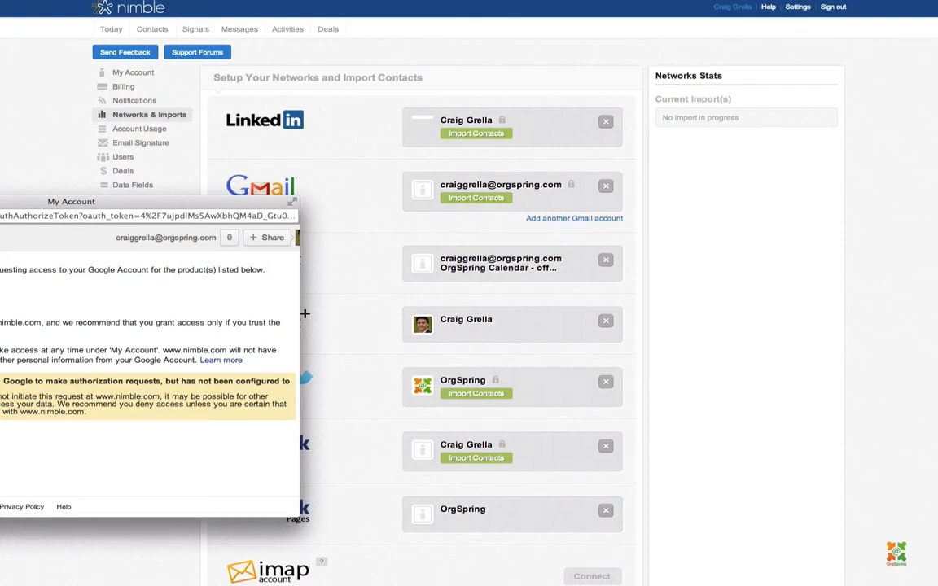
key("super+w")
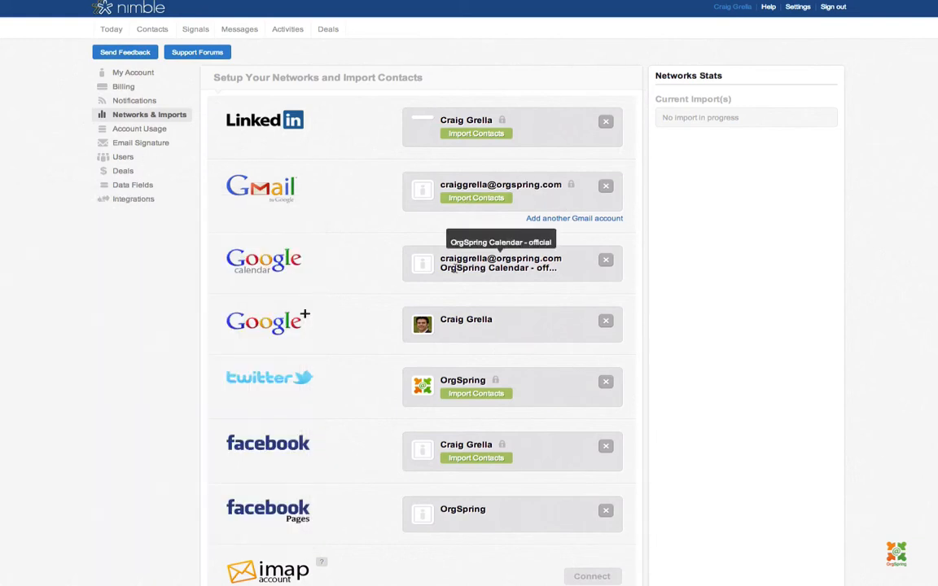
Step: Examine the connected Google Calendar, Twitter, Facebook and Facebook Pages accounts and the option to disconnect a network
scroll(260, 272, "down", 1)
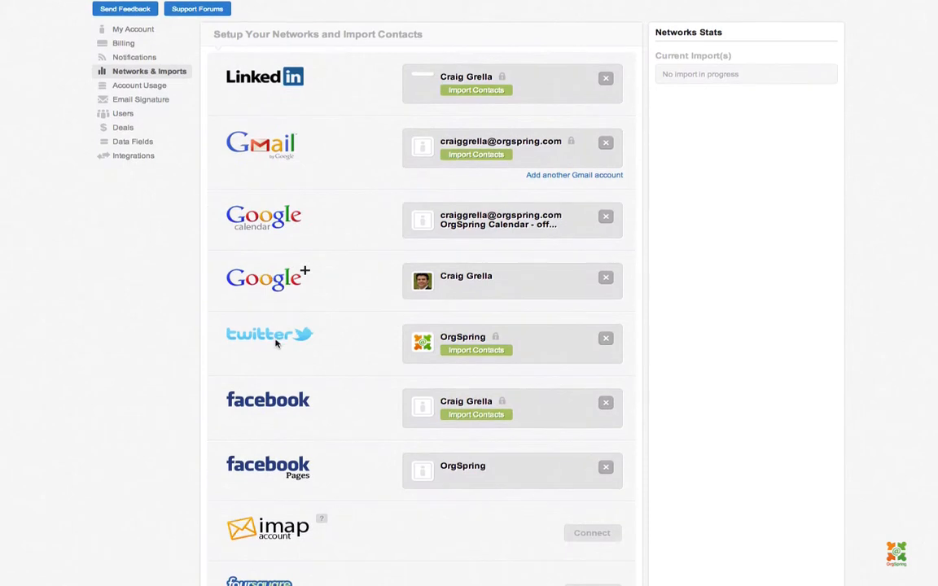
scroll(274, 341, "down", 1)
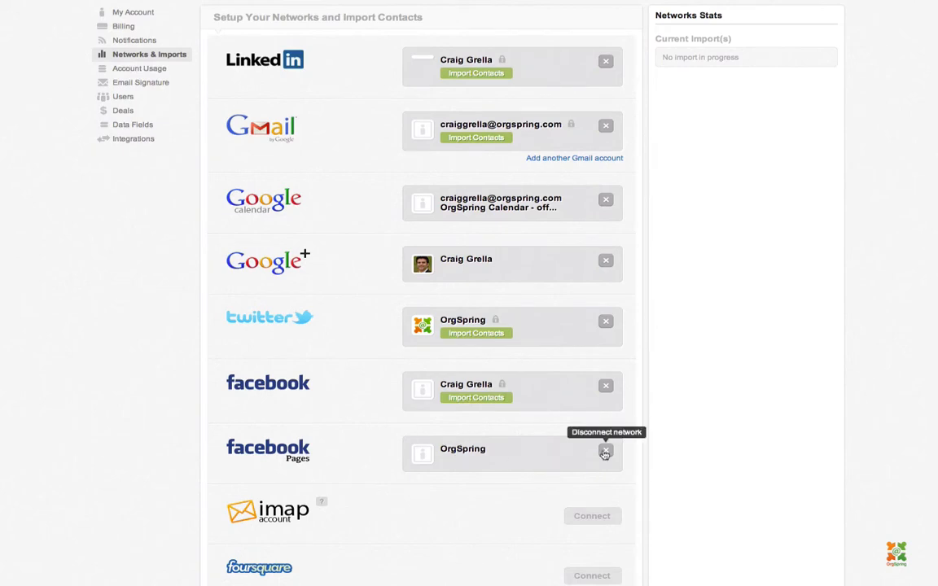
scroll(550, 452, "down", 1)
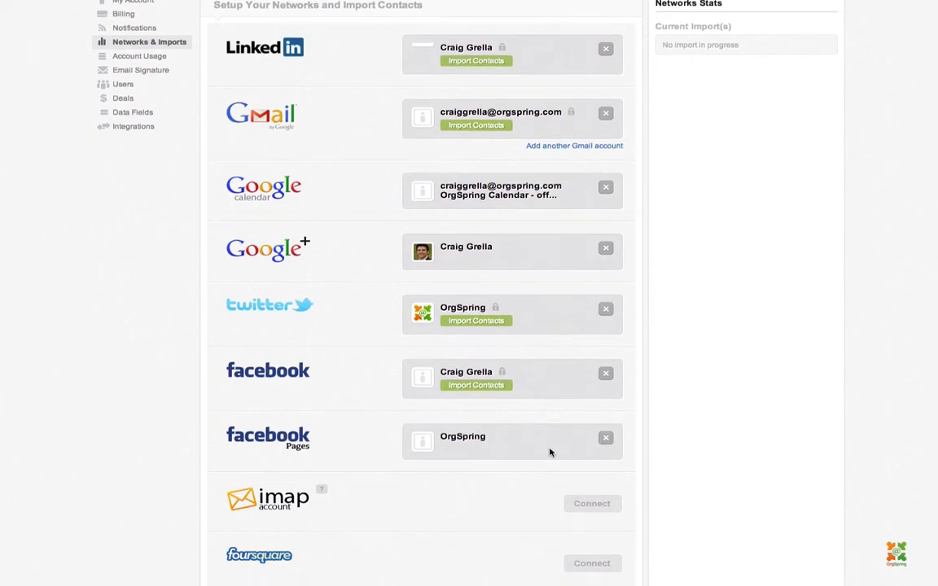
scroll(549, 453, "down", 2)
scroll(549, 452, "up", 3)
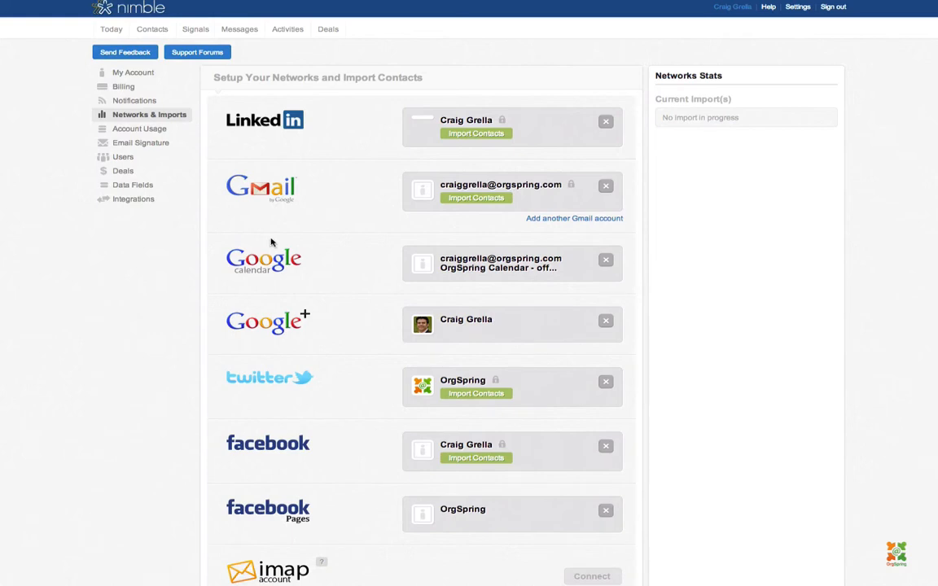
Step: Open the Account Usage page and check the storage and contacts usage bars
left_click(157, 133)
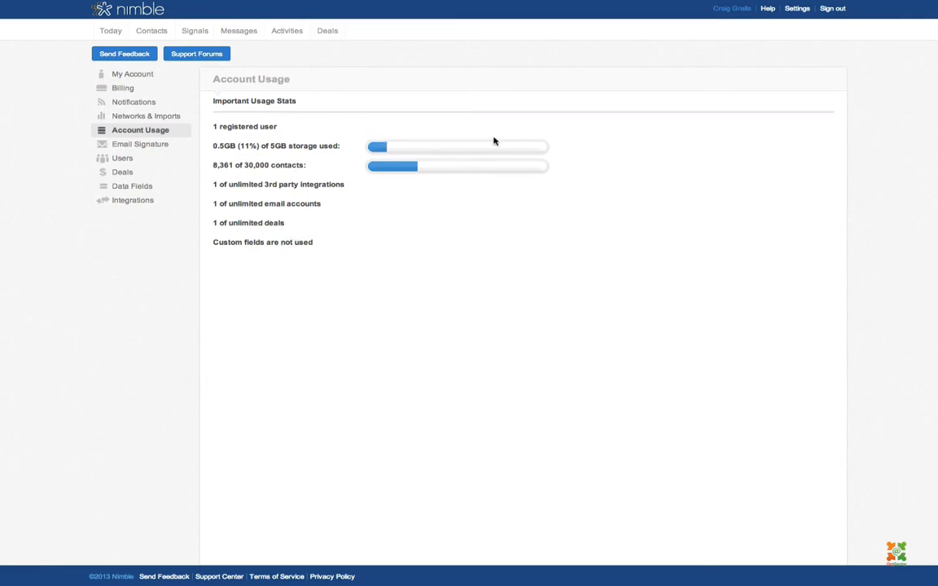
mouse_move(533, 149)
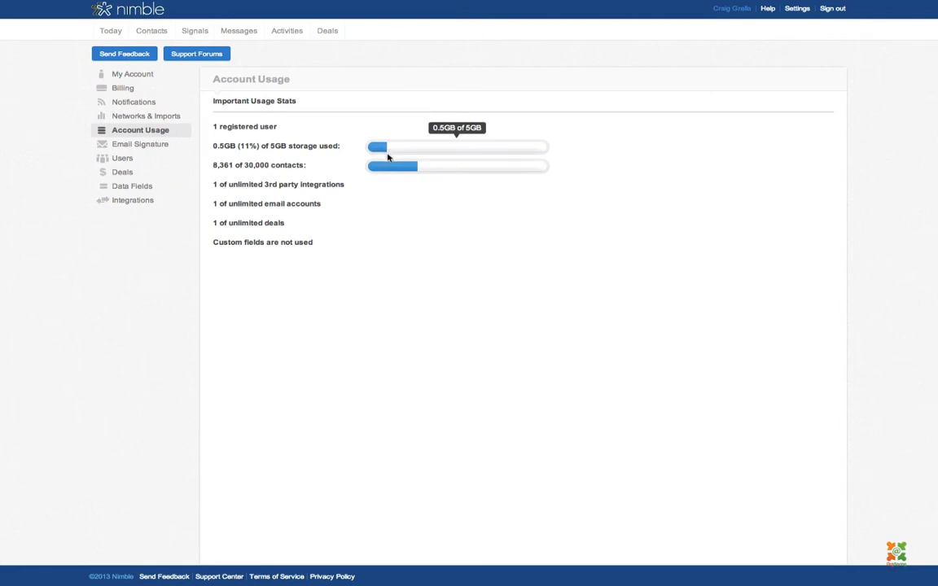
mouse_move(396, 168)
mouse_move(379, 149)
mouse_move(452, 170)
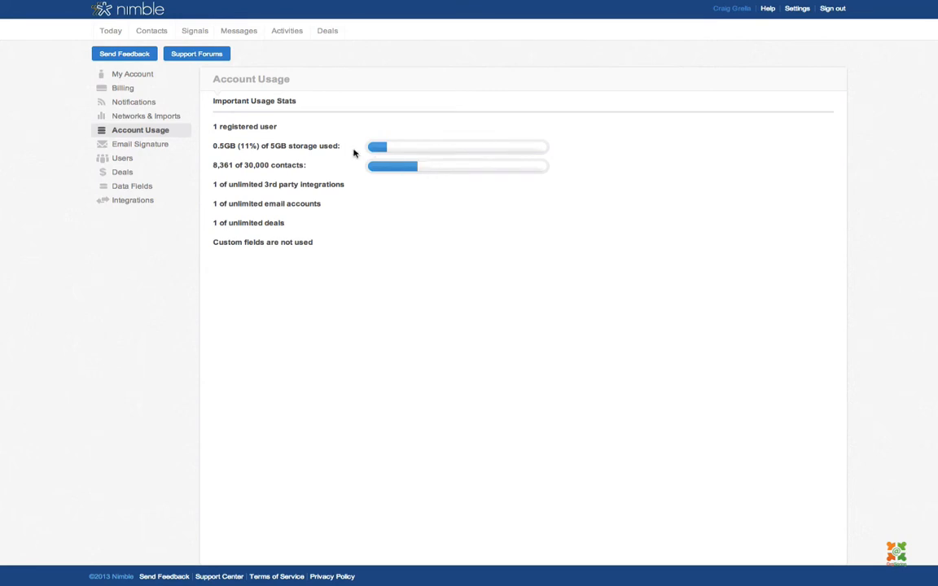
Step: Open the Email Signature page and read the signature text through to its social media links
left_click(158, 151)
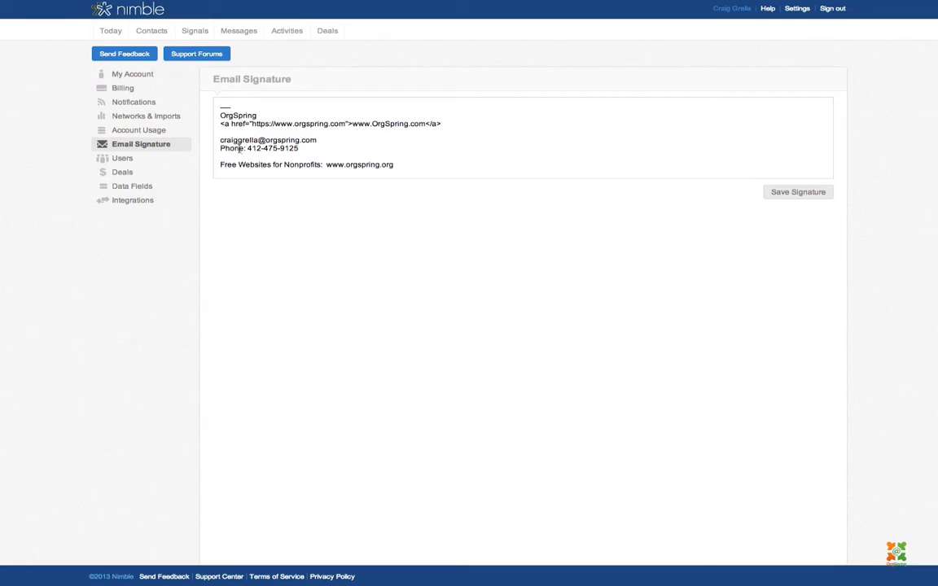
left_click(278, 164)
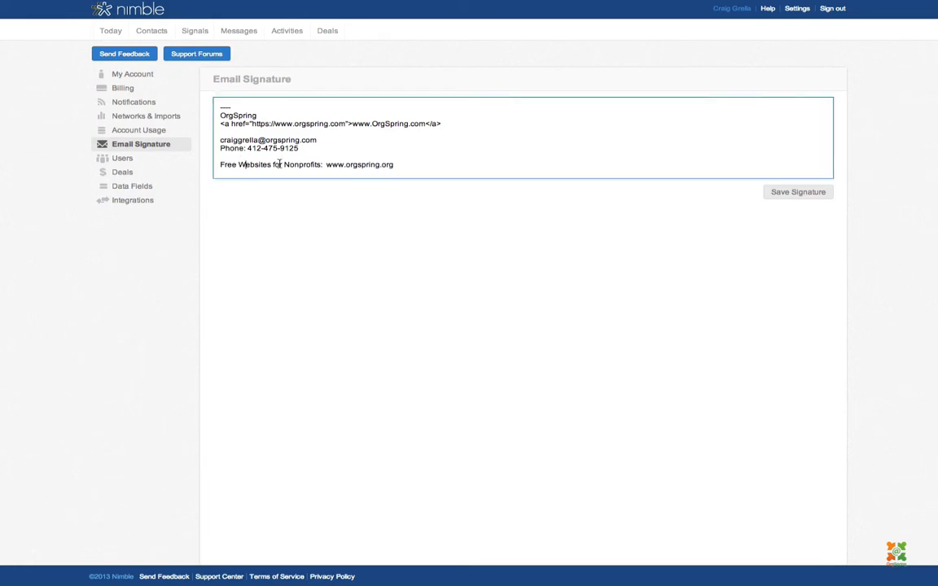
scroll(278, 164, "down", 1)
scroll(278, 164, "up", 1)
scroll(276, 163, "down", 2)
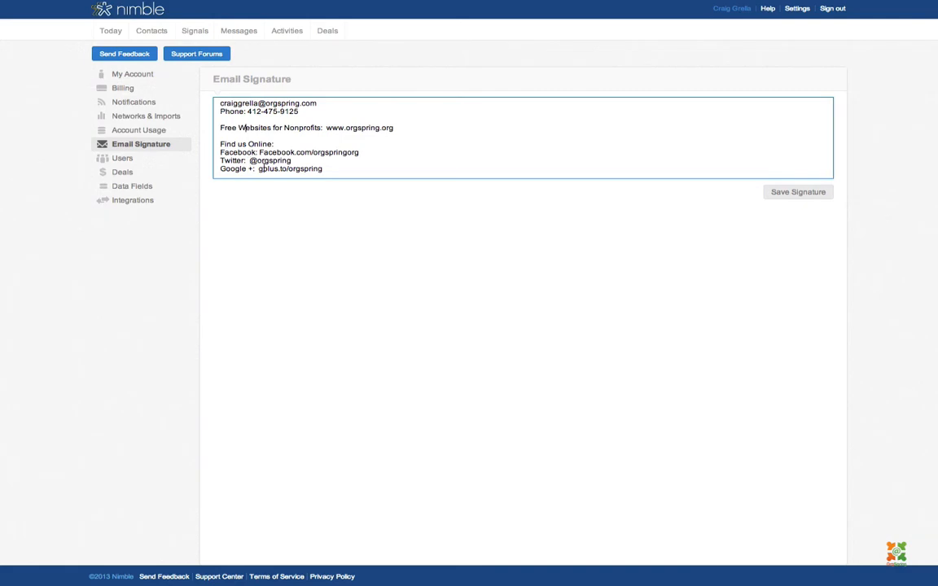
scroll(276, 124, "up", 3)
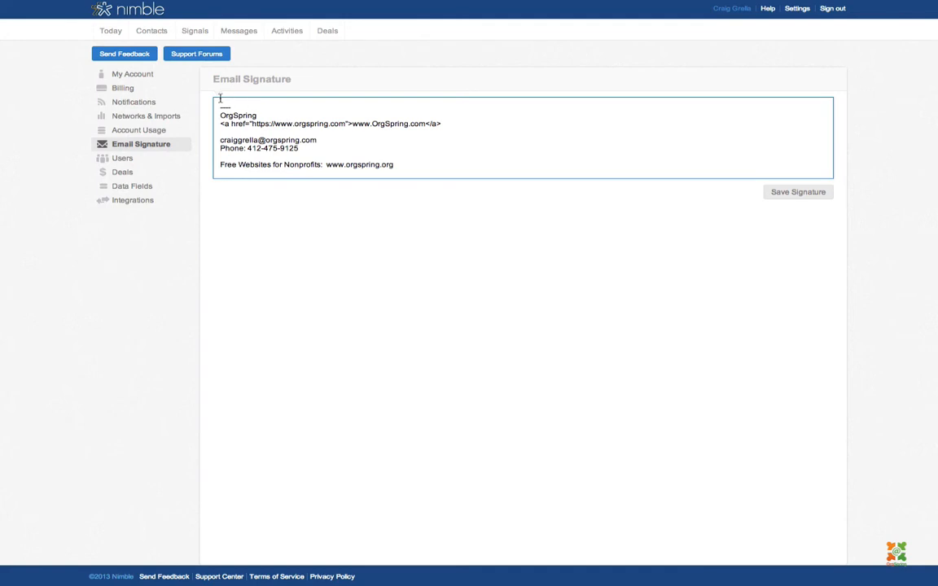
Step: View the team users on the Users page and check the registered user figure under Account Usage
scroll(163, 131, "down", 1)
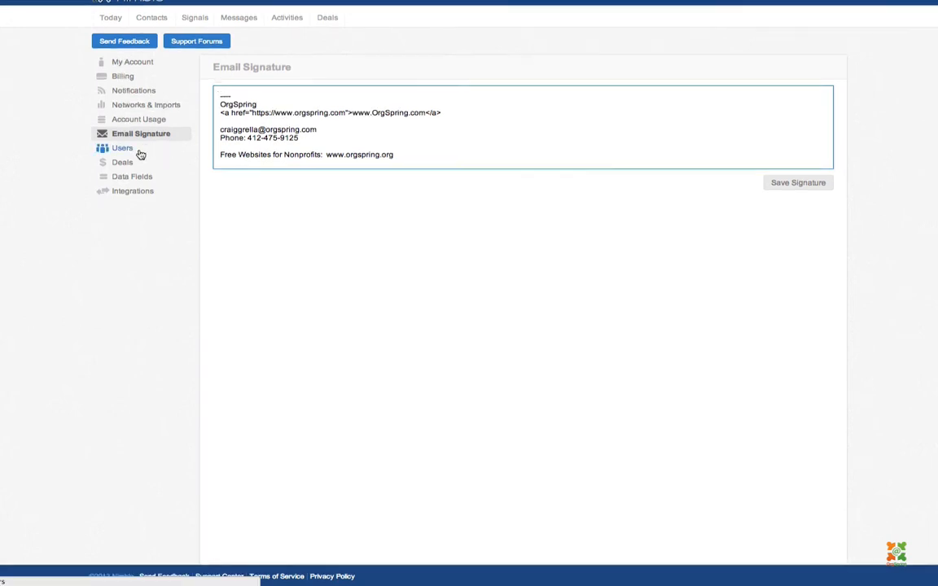
left_click(135, 151)
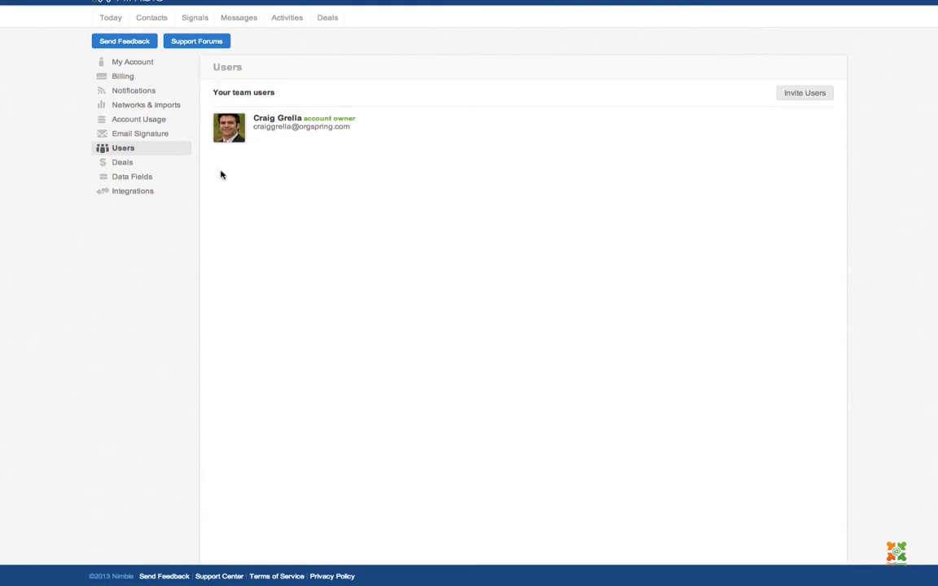
left_click(157, 123)
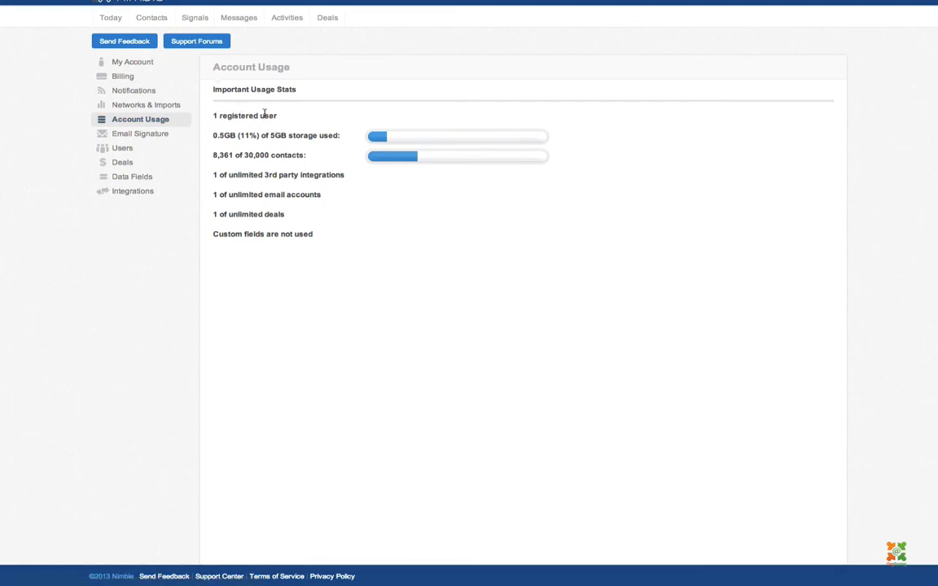
Step: Look at the form for inviting team members from the Users settings, and leave it without sending any invites
left_click(123, 149)
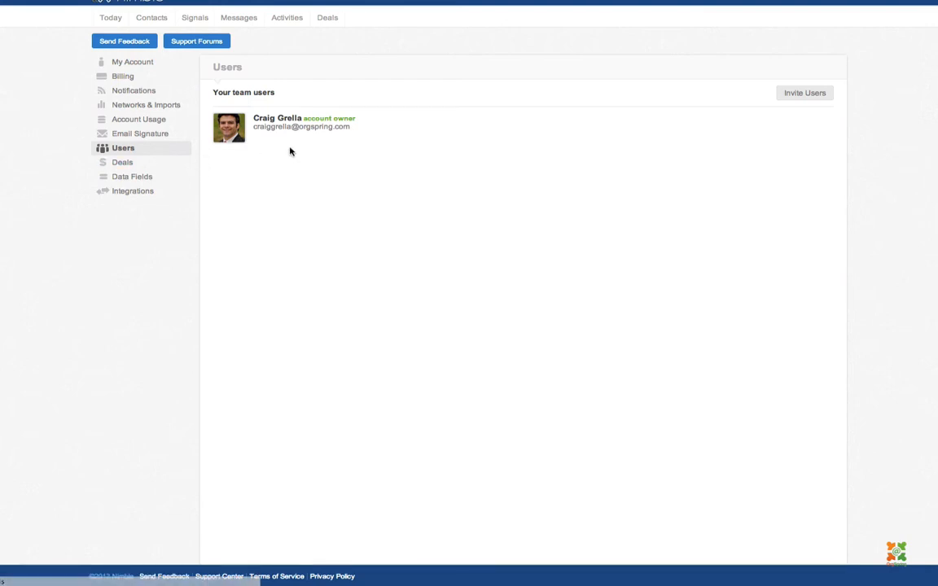
left_click(796, 98)
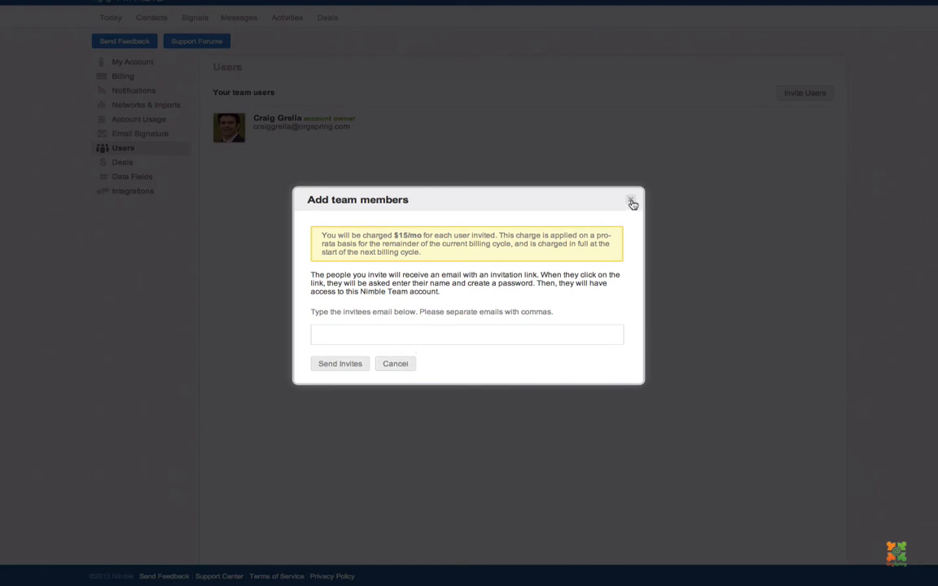
left_click(395, 363)
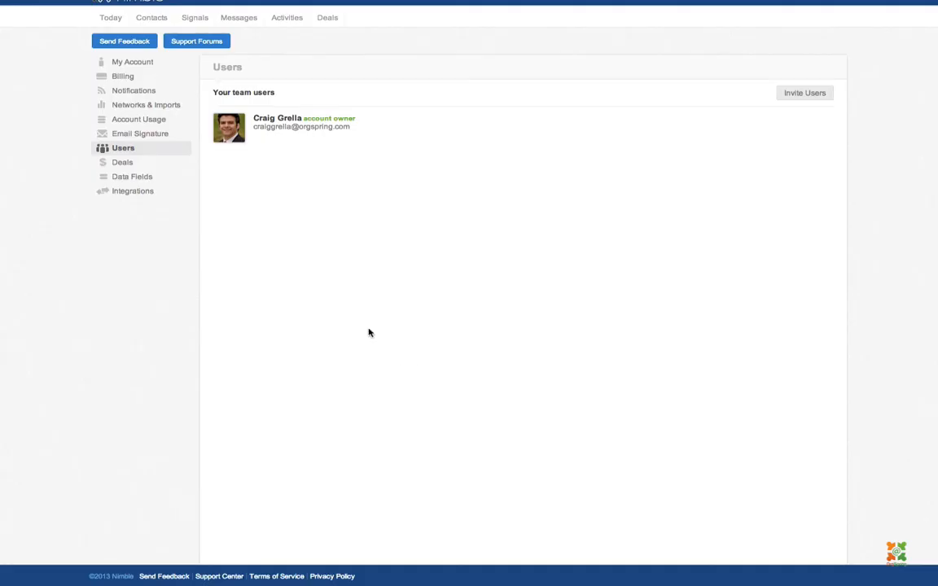
Step: In the Deals settings, rename the Qualification stage to "Letter of inquiry" and save it
left_click(129, 163)
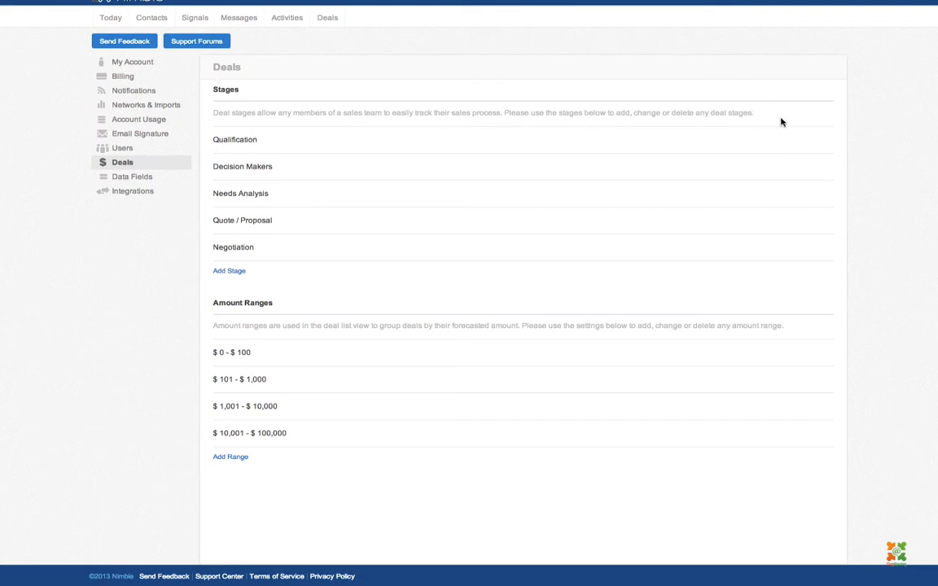
mouse_move(803, 147)
left_click(785, 140)
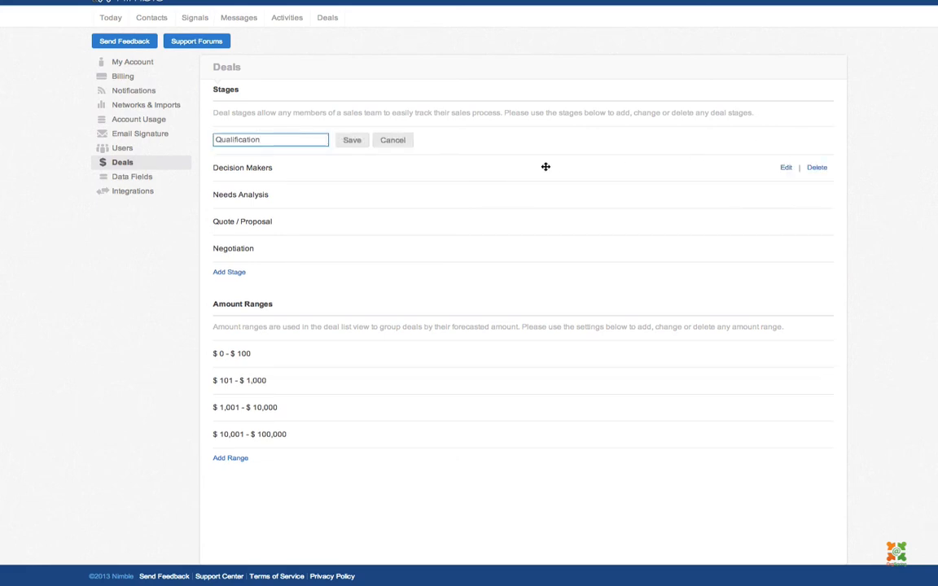
double_click(262, 141)
type("Le")
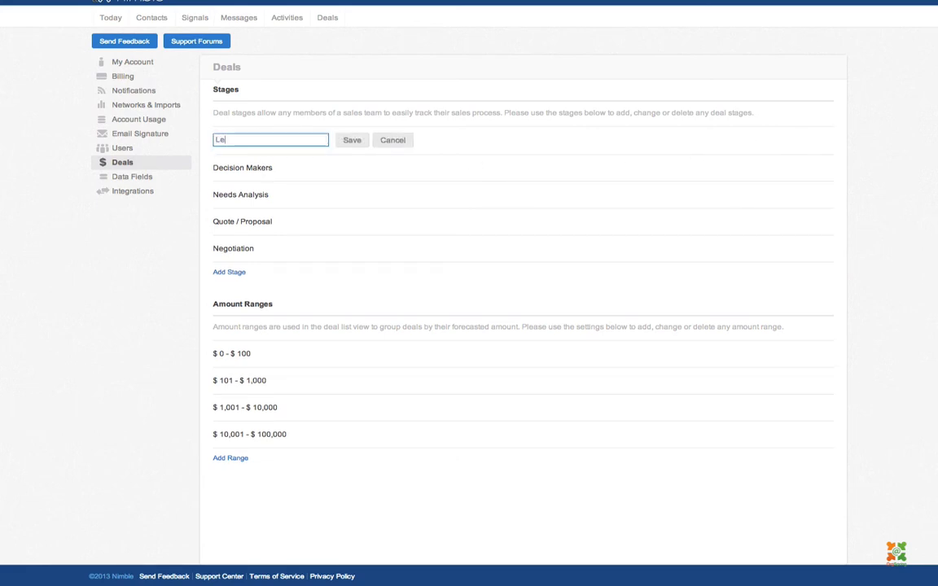
type("tter of inqur")
type("ry")
left_click(351, 141)
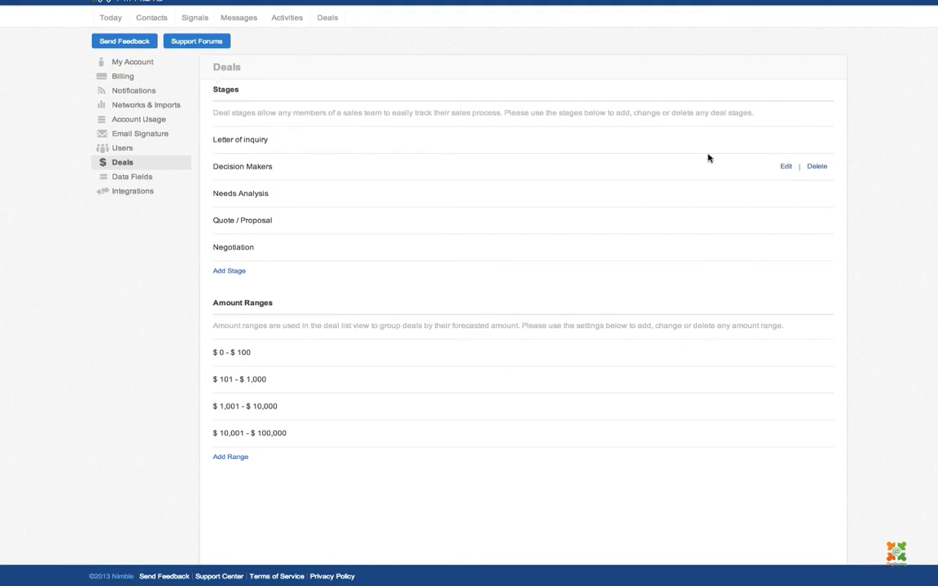
Step: Rename the Decision Makers deal stage to "Full Proposal Submittted" and save it
left_click(785, 166)
triple_click(279, 166)
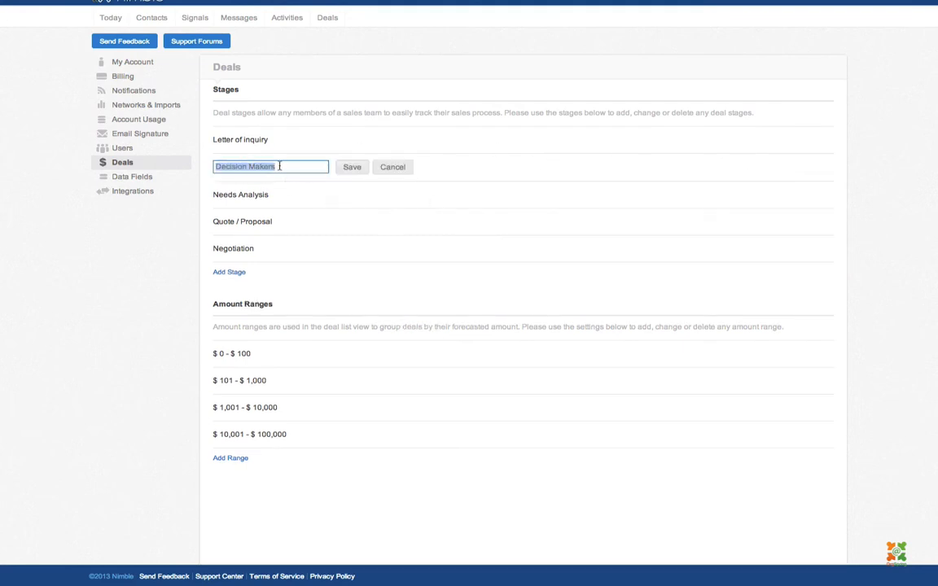
type("Fu")
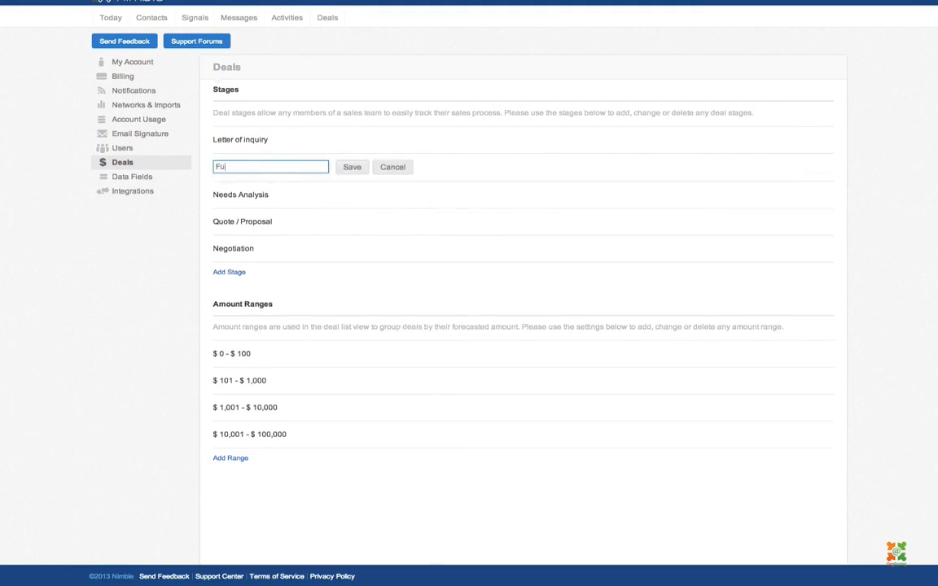
type("ll Sub")
key("BackSpace")
key("BackSpace")
type("Proposal Submitted")
left_click(358, 167)
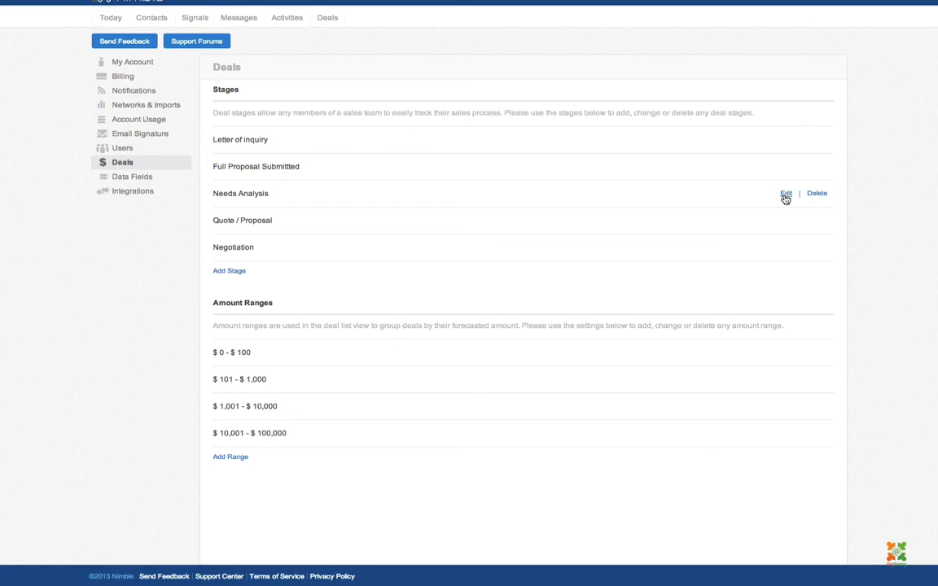
Step: Rename the Needs Analysis deal stage to "Submit Additional Information" and save it
left_click(786, 194)
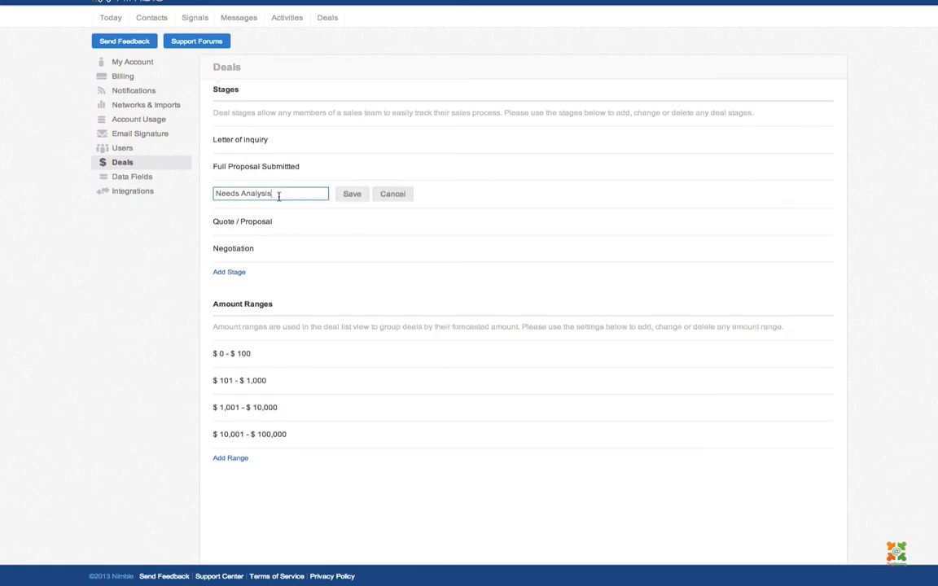
triple_click(278, 192)
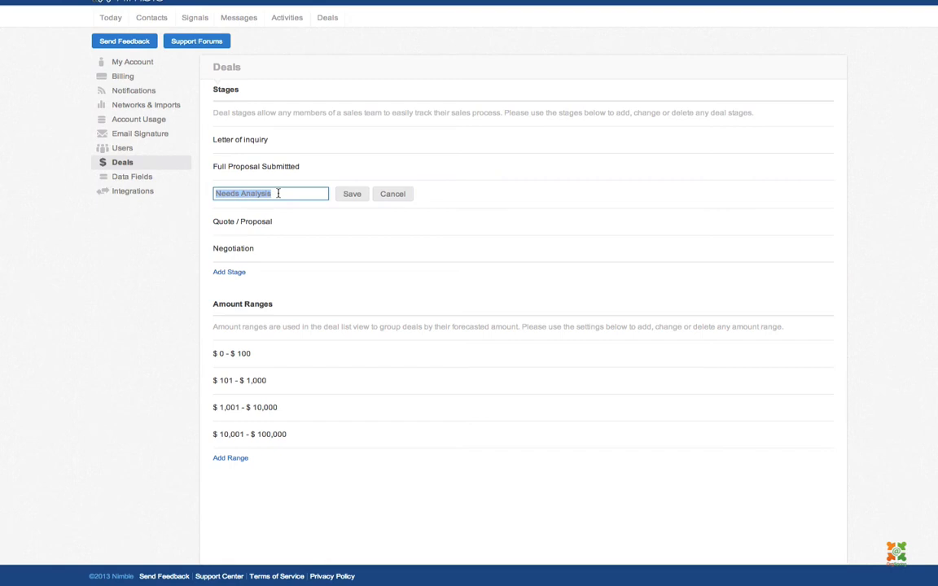
type("Submit Additional Information")
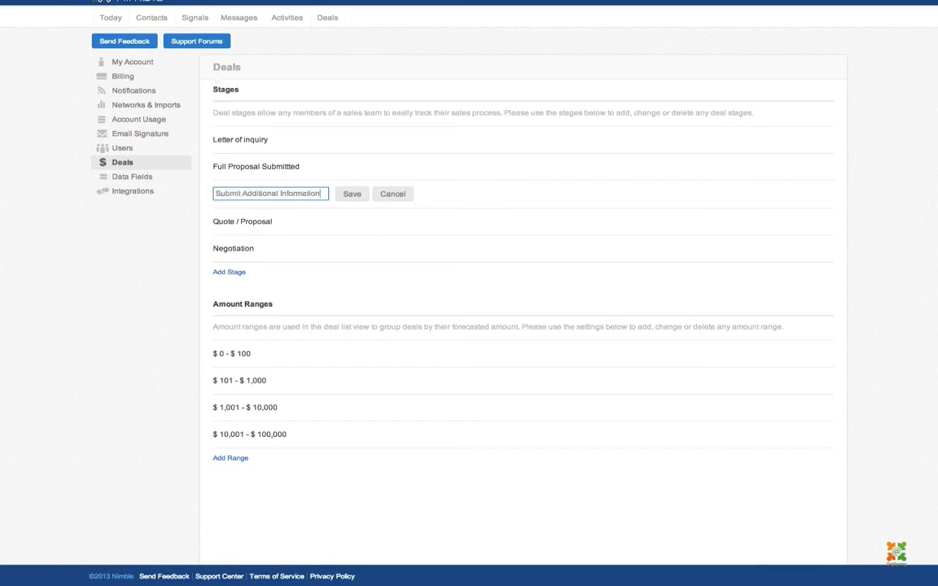
left_click(356, 197)
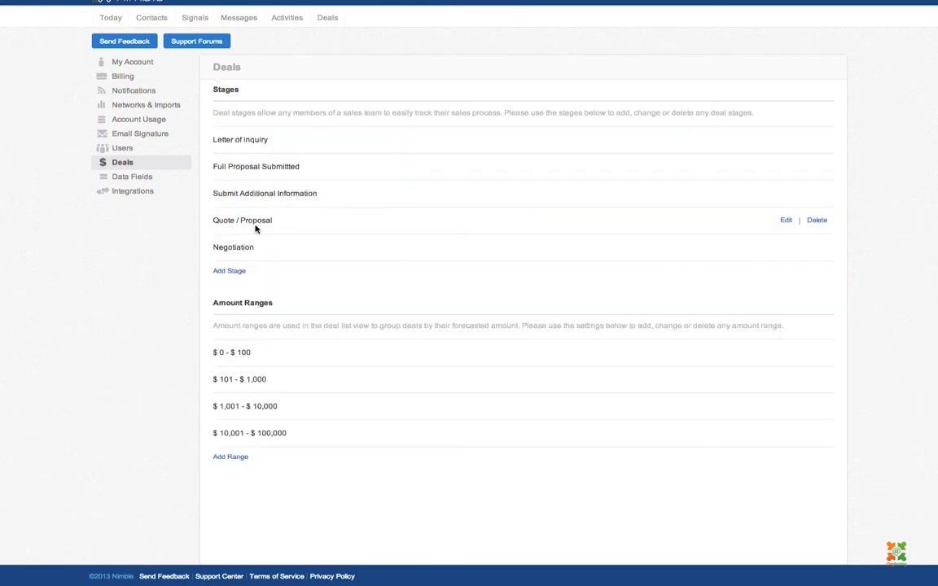
Step: Delete the Quote / Proposal and Negotiation deal stages
left_click(816, 221)
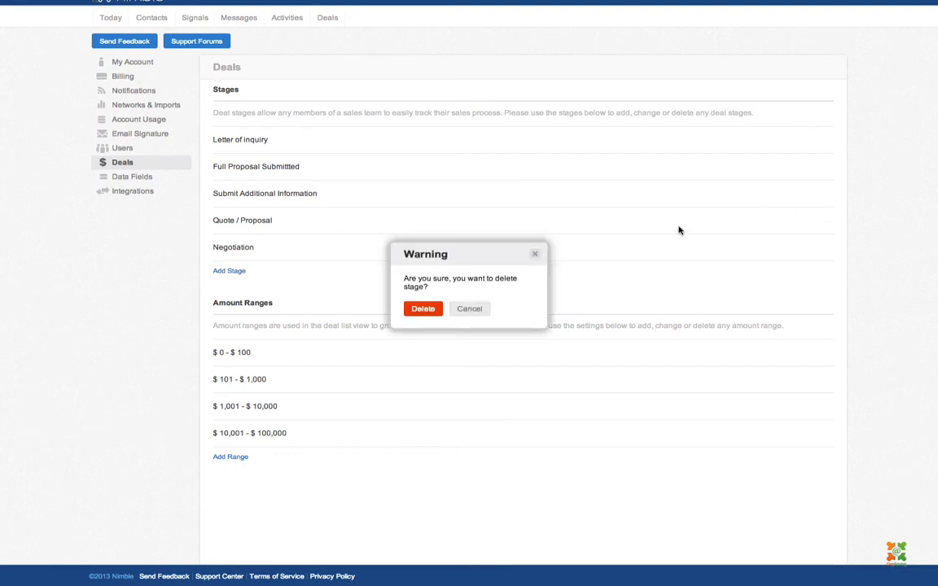
left_click(422, 307)
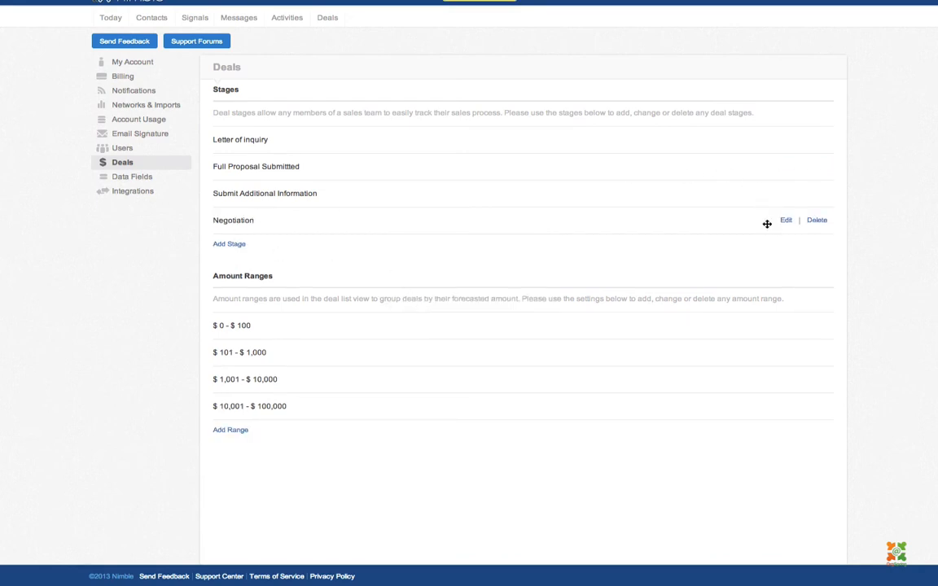
left_click(815, 221)
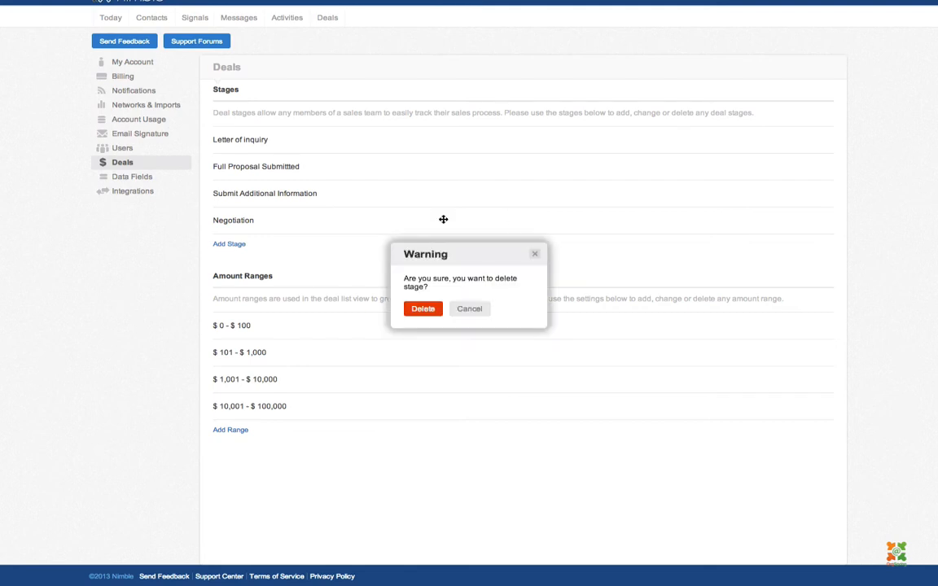
left_click(425, 308)
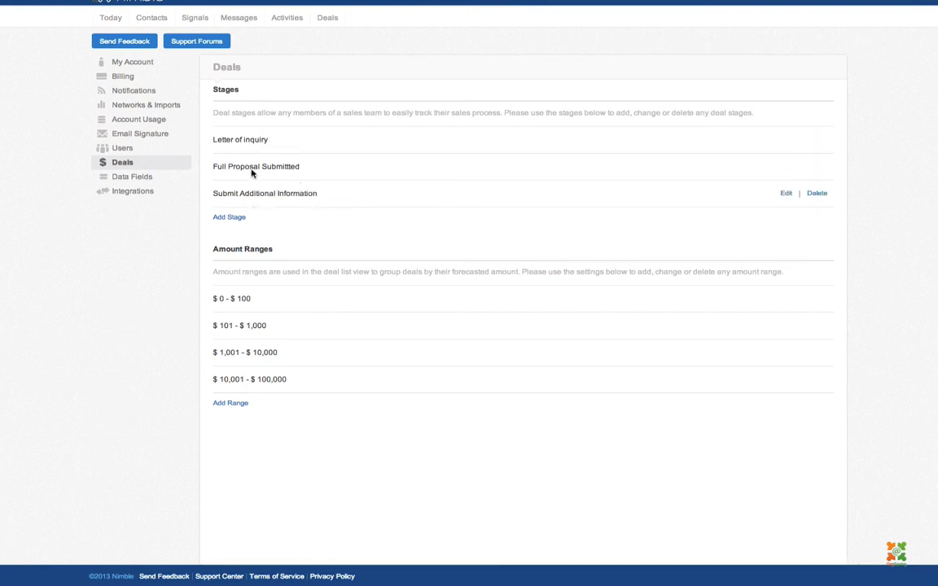
Step: Open the Ford Foundation Grant deal from the deals pipeline and set its stage to Full Proposal Submittted
left_click(329, 19)
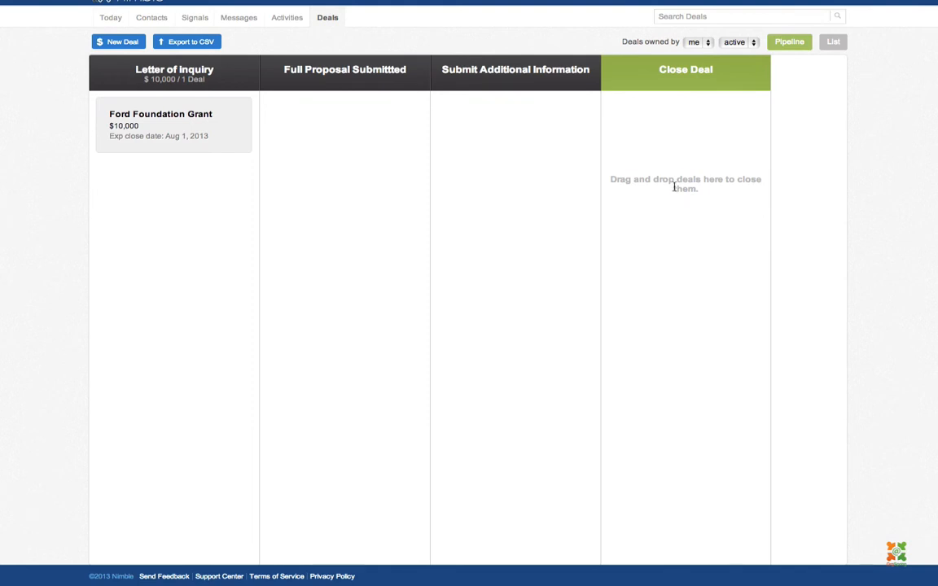
left_click(184, 113)
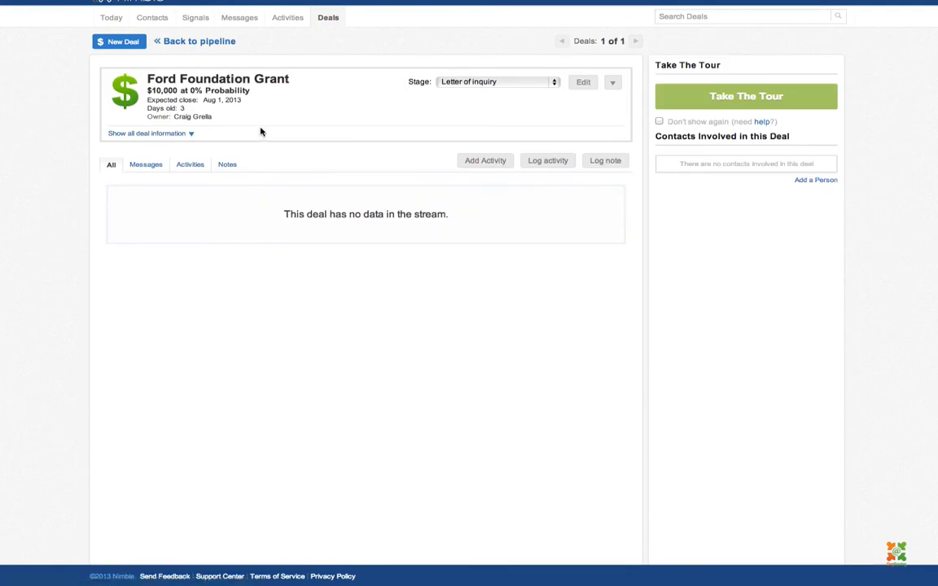
left_click(501, 84)
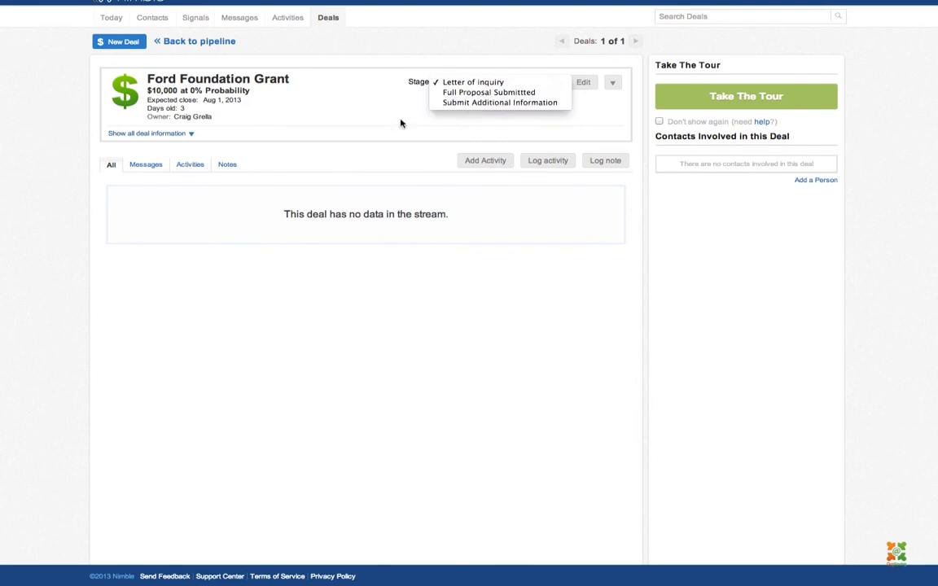
left_click(377, 127)
left_click(492, 87)
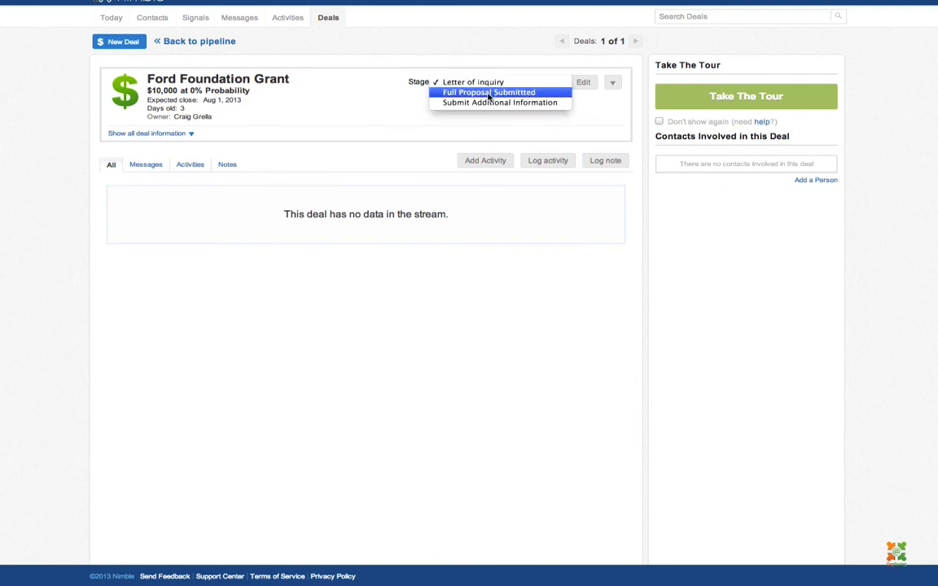
left_click(385, 113)
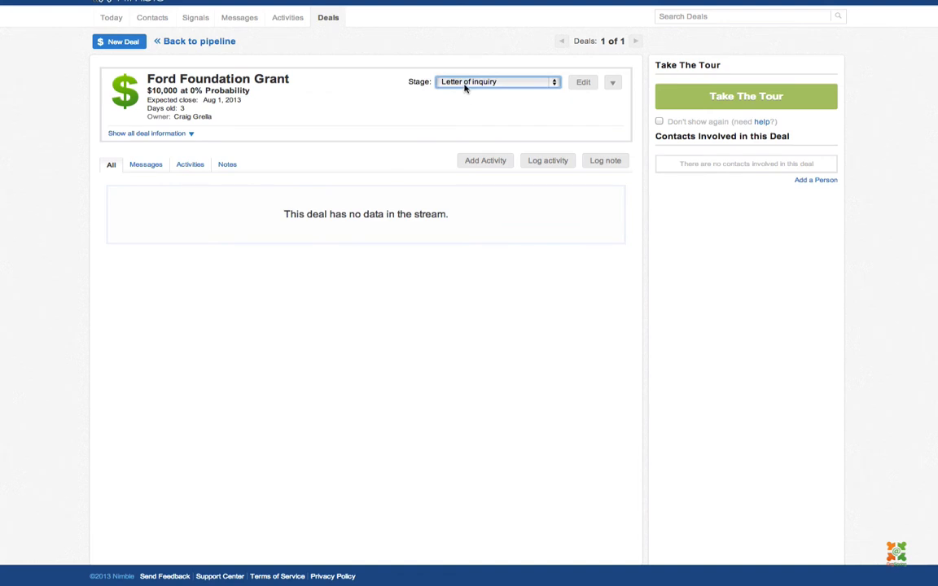
left_click(465, 85)
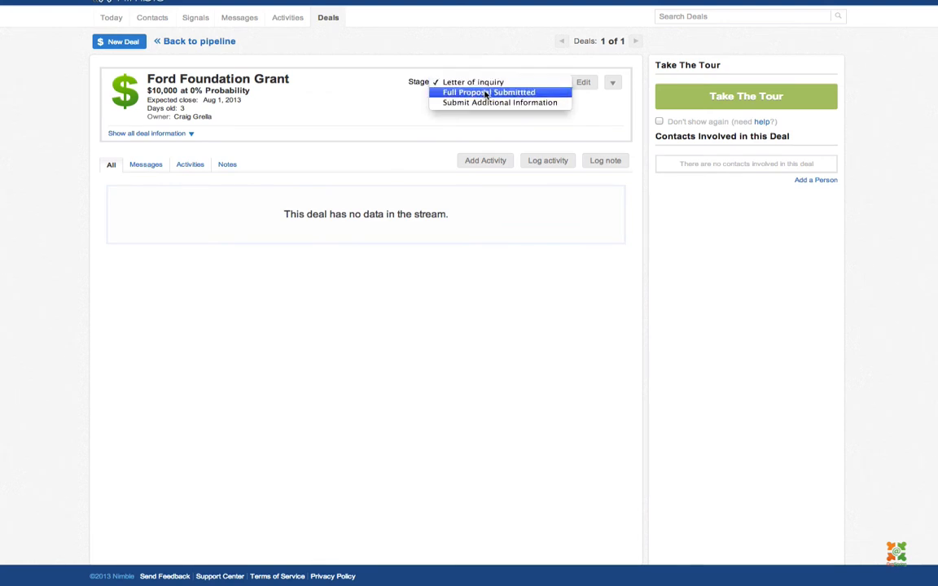
left_click(488, 92)
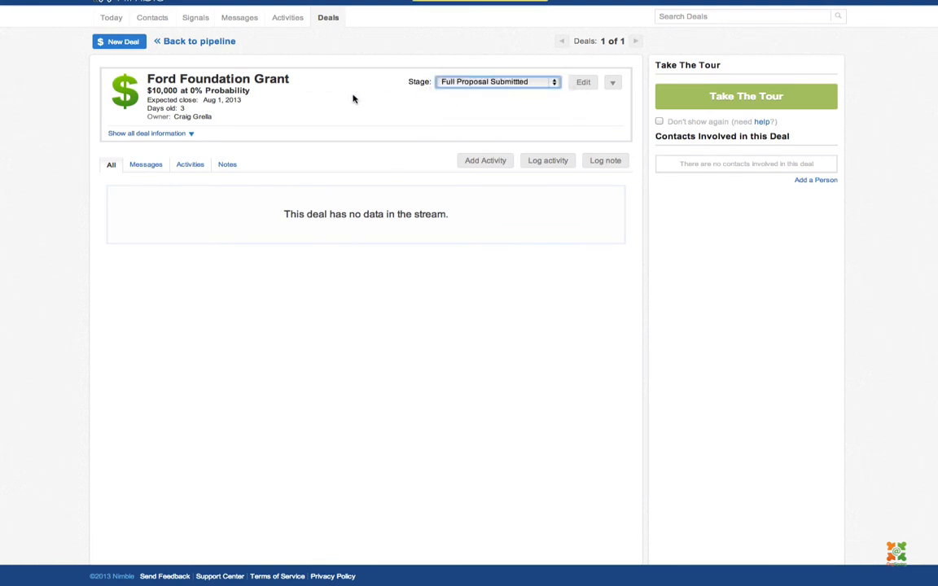
Step: Return to the pipeline and close the Ford Foundation Grant deal as won, skipping the amount, close date and reason details
left_click(205, 44)
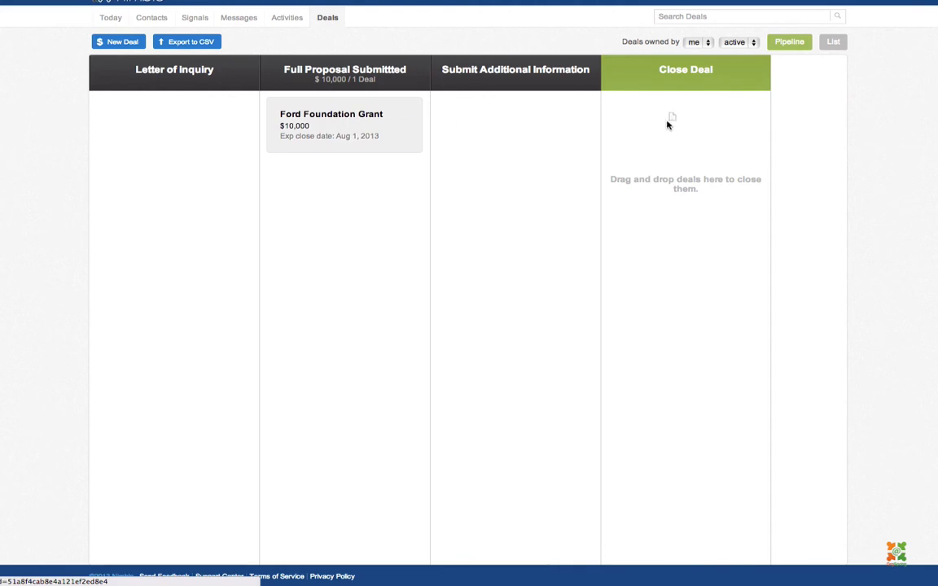
left_click_drag(347, 128, 674, 124)
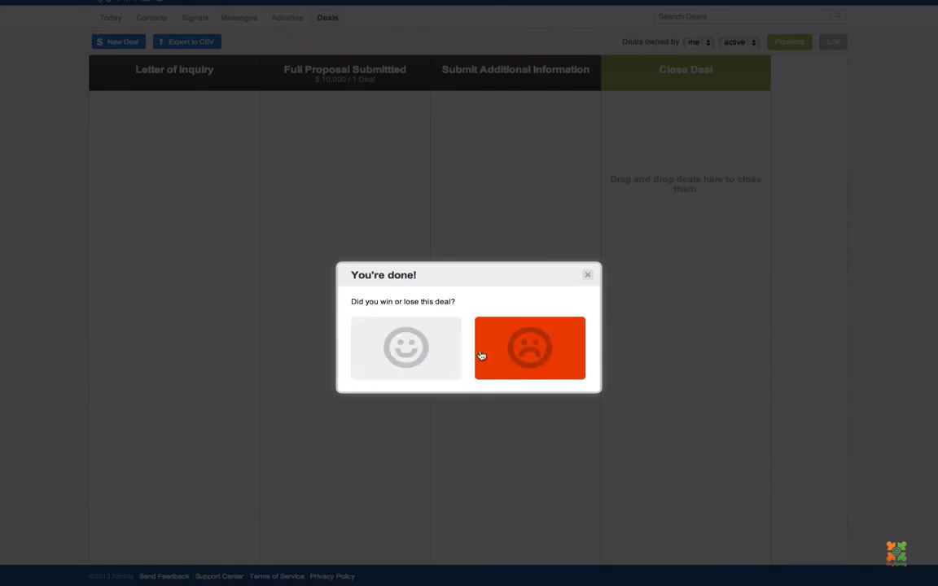
left_click(418, 354)
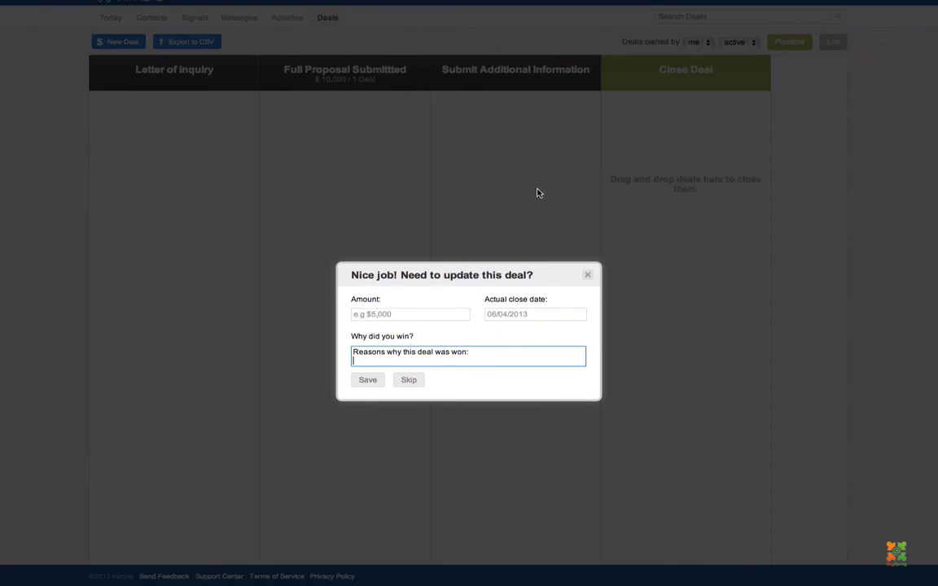
left_click(383, 315)
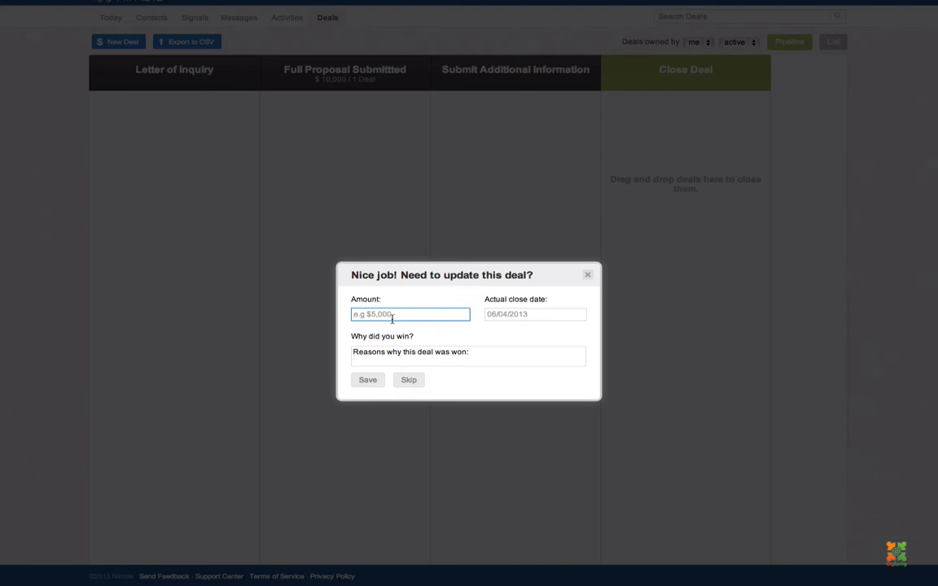
left_click(422, 358)
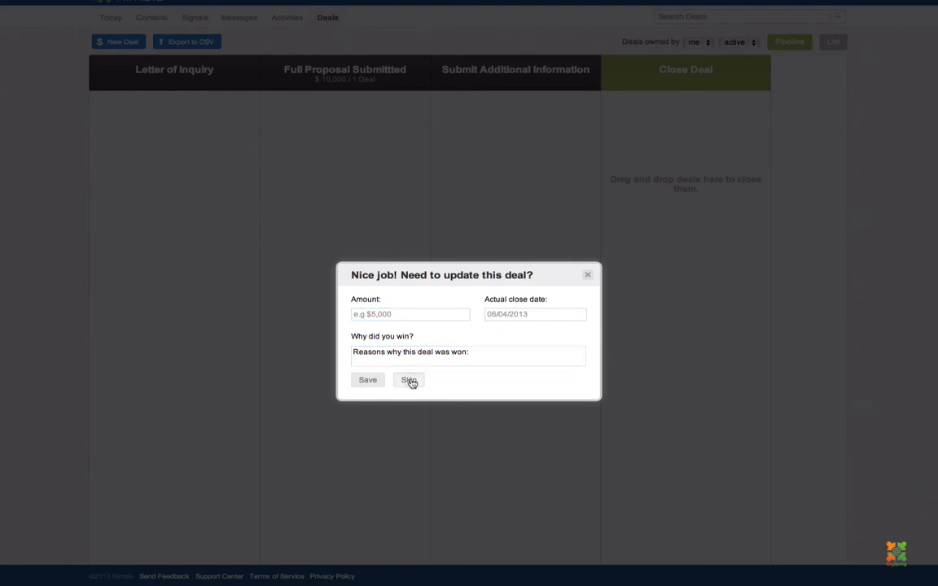
left_click(410, 380)
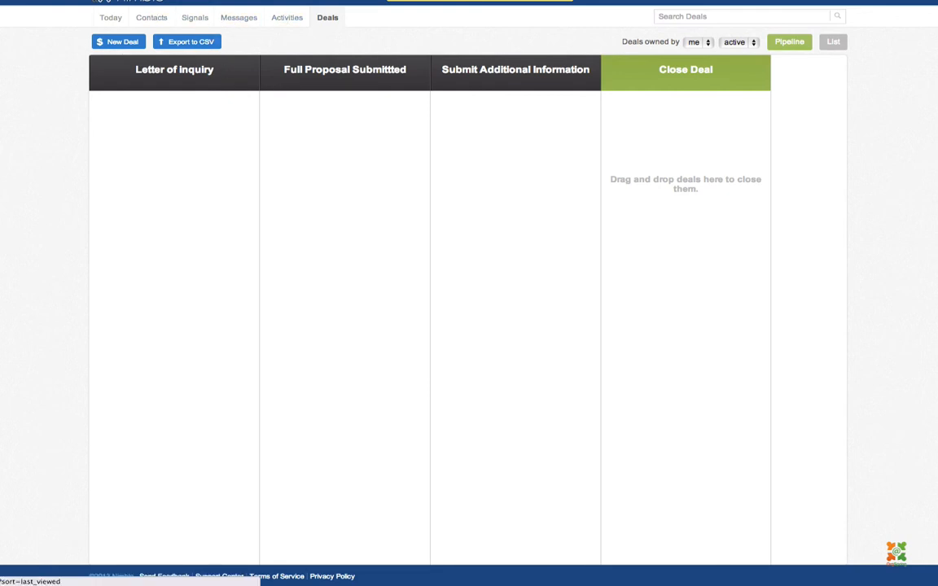
Step: Return to the Deals settings and add a deal stage named "Grant Approval"
left_click(800, 2)
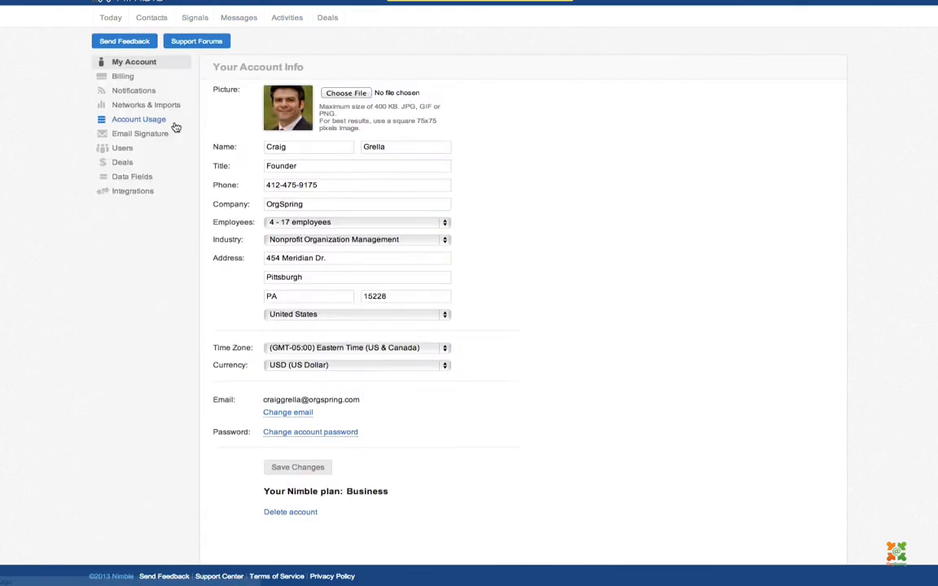
left_click(119, 162)
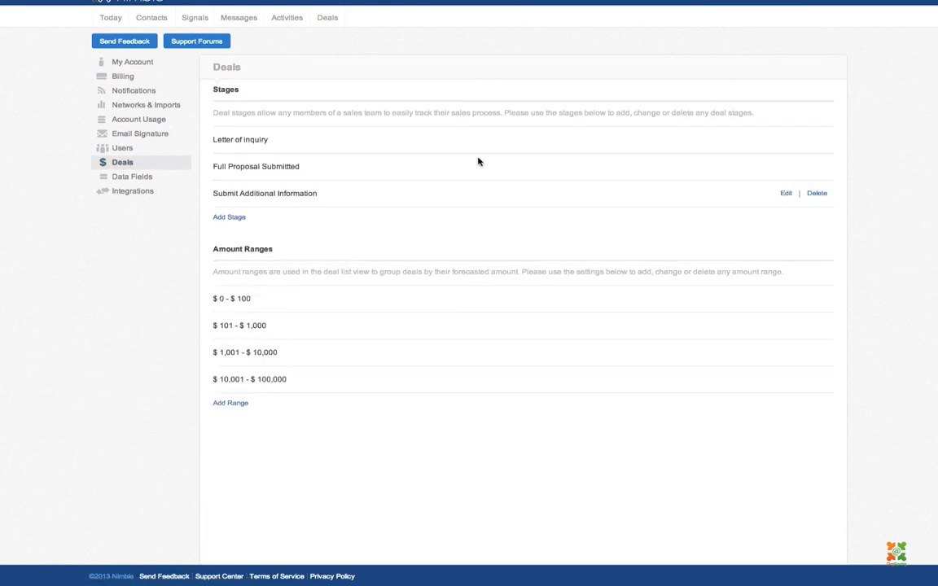
left_click(230, 217)
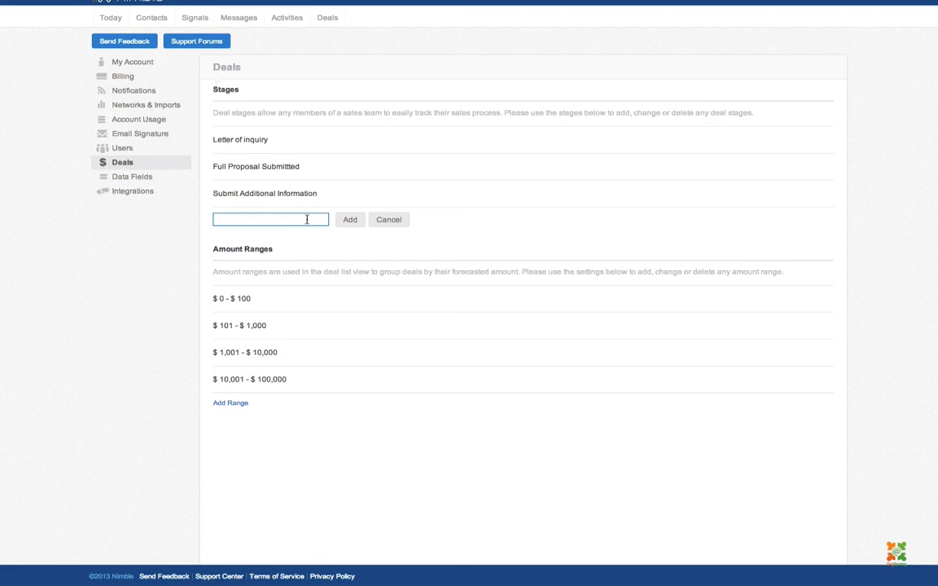
type("Grant Approval")
left_click(352, 220)
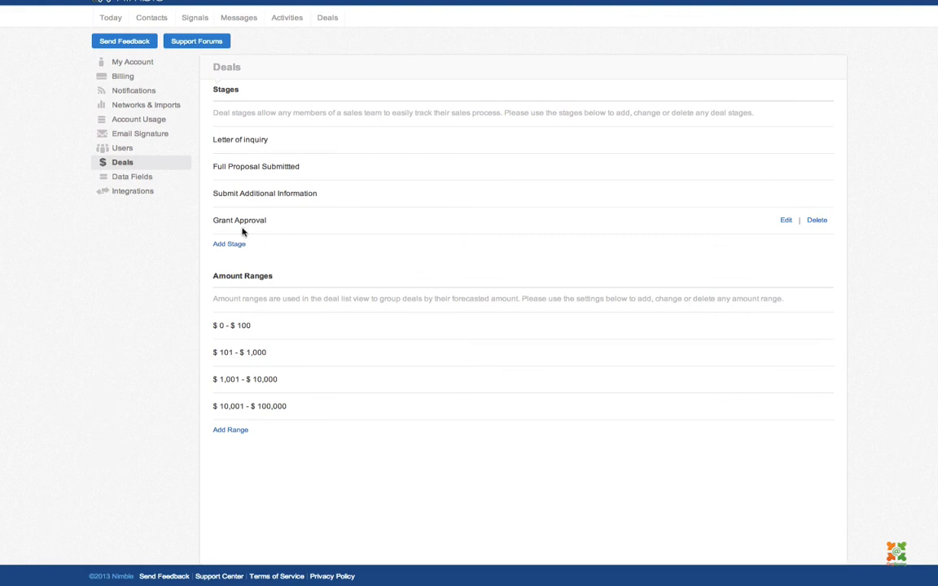
Step: Examine the Grant Approval column in the deals pipeline and return to the Deals settings to review the amount ranges
left_click(334, 19)
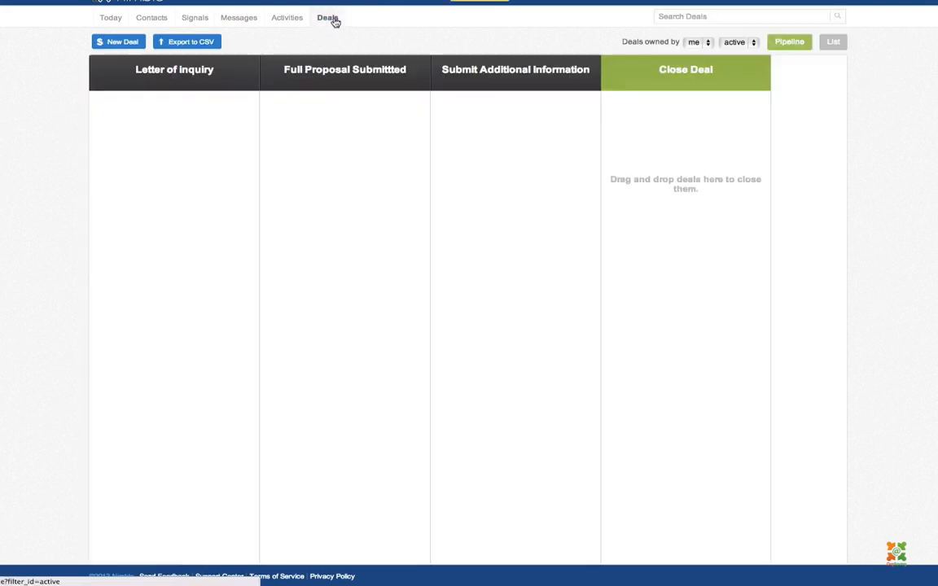
scroll(708, 100, "right", 3)
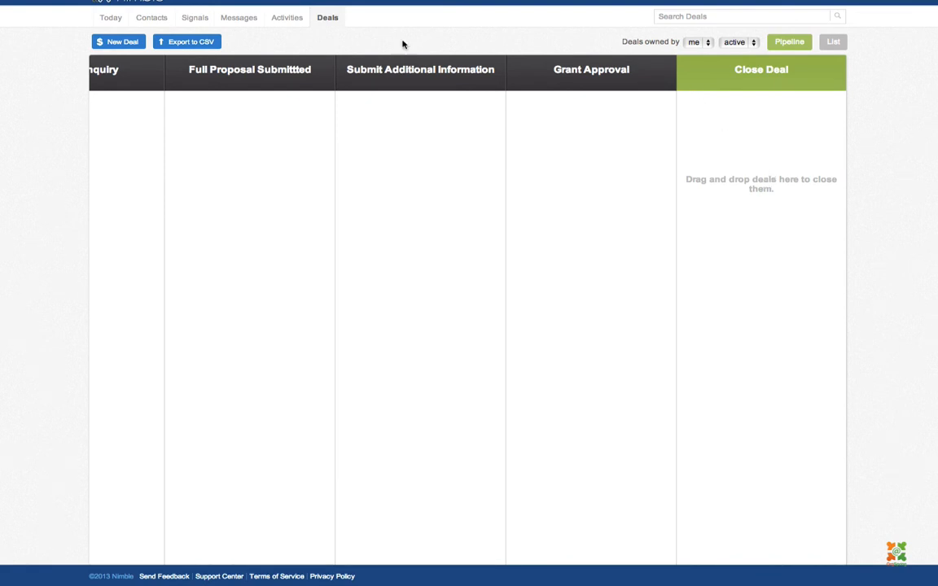
left_click(796, 2)
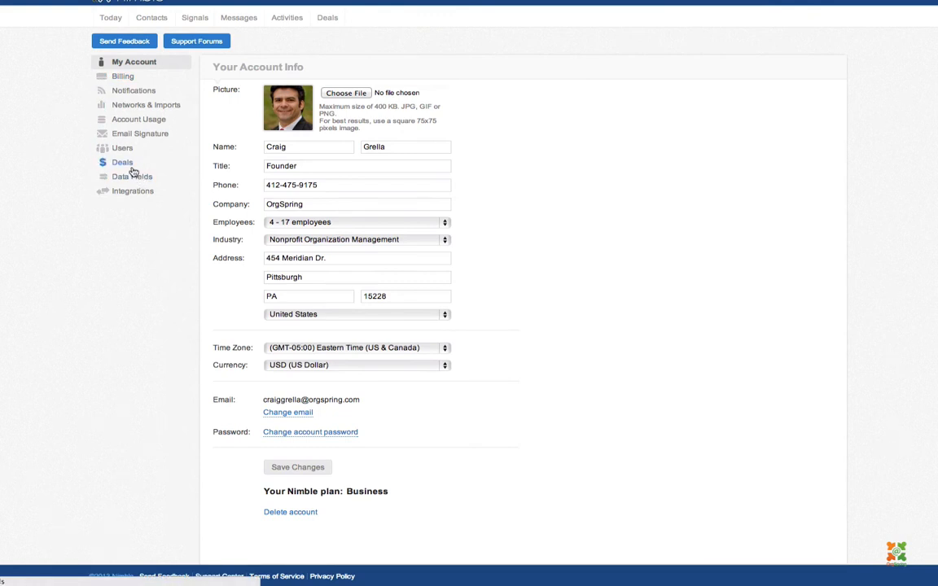
left_click(122, 162)
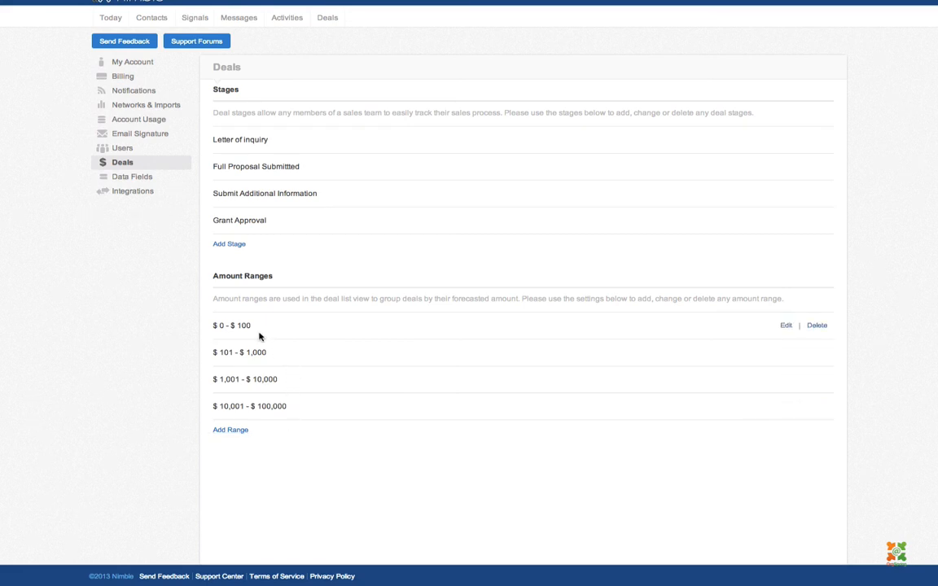
Step: Open the Data Fields settings, add a tab and enter "NP Financials" as its label
left_click(145, 179)
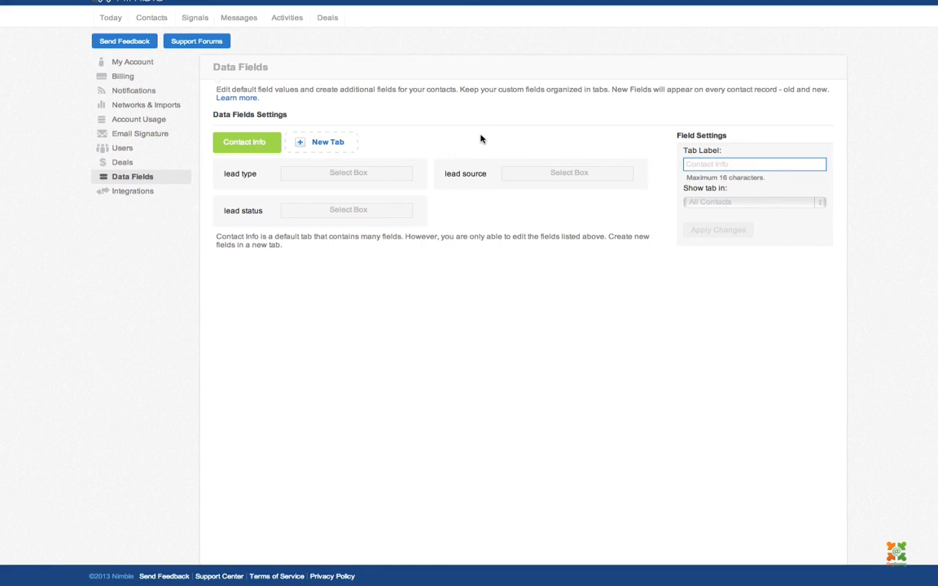
left_click(252, 150)
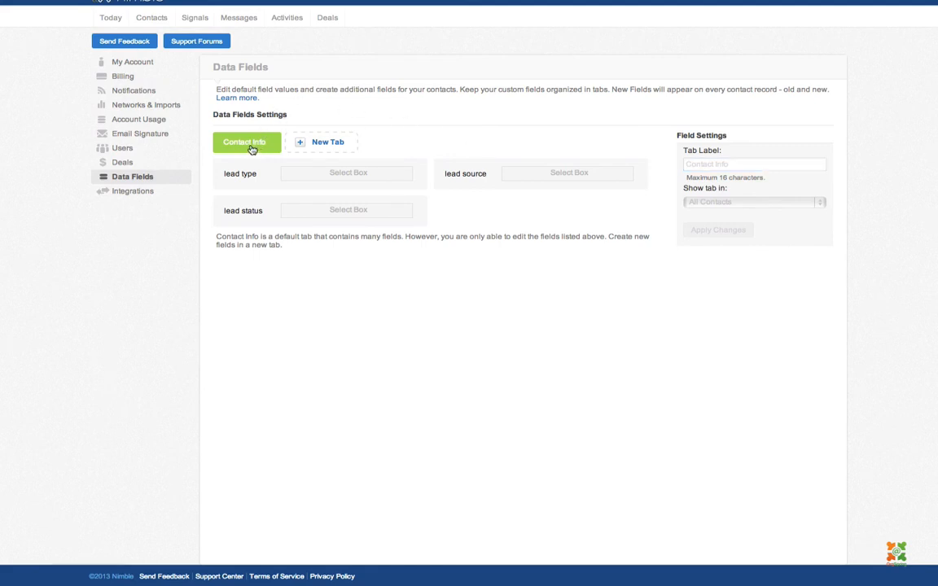
left_click(337, 148)
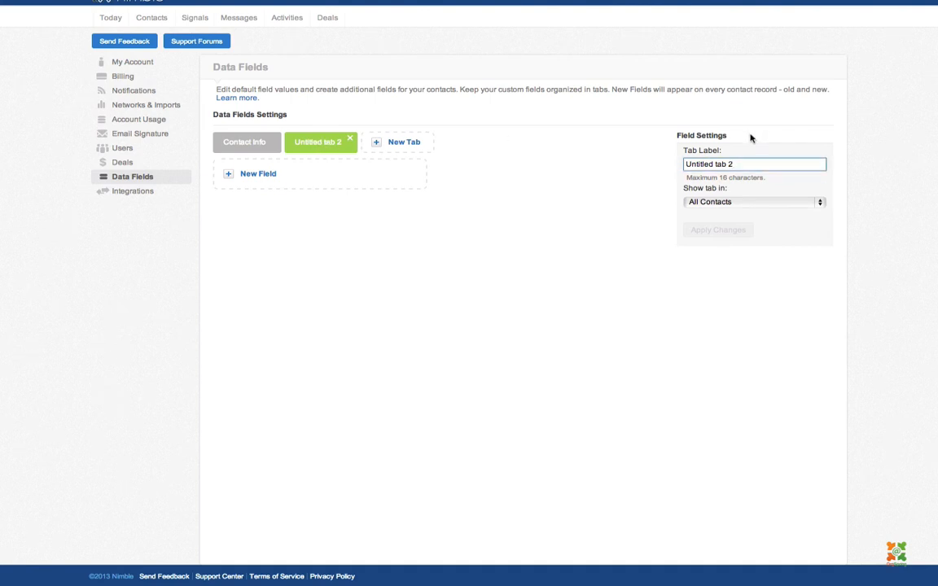
triple_click(737, 165)
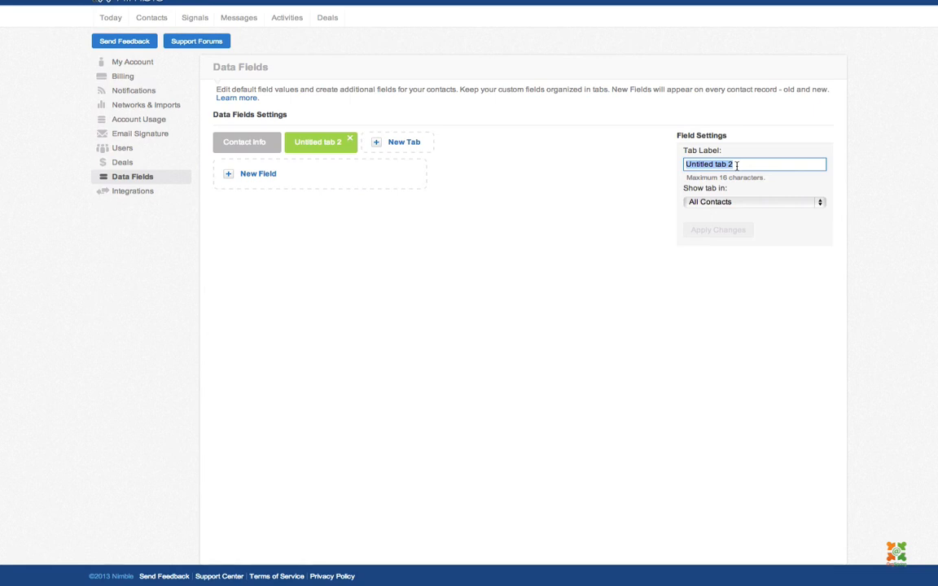
type("Check")
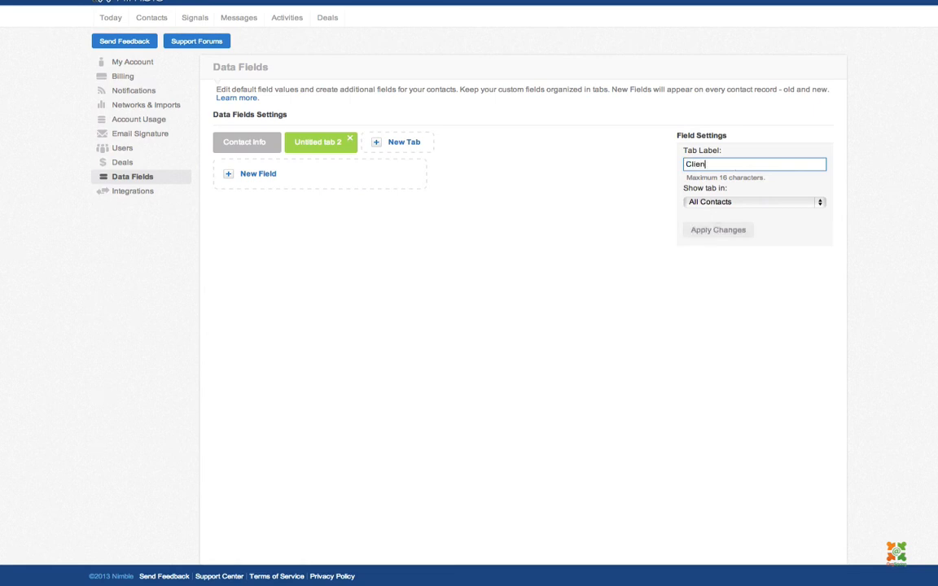
key("BackSpace")
key("BackSpace")
key("BackSpace")
key("BackSpace")
key("BackSpace")
type("Gran")
type("tee Financi")
type("a")
left_click_drag(716, 163, 686, 164)
key("BackSpace")
type("NP")
left_click(730, 164)
type("ls")
Step: Limit the NP Financials tab to companies only and apply the tab settings
left_click(723, 203)
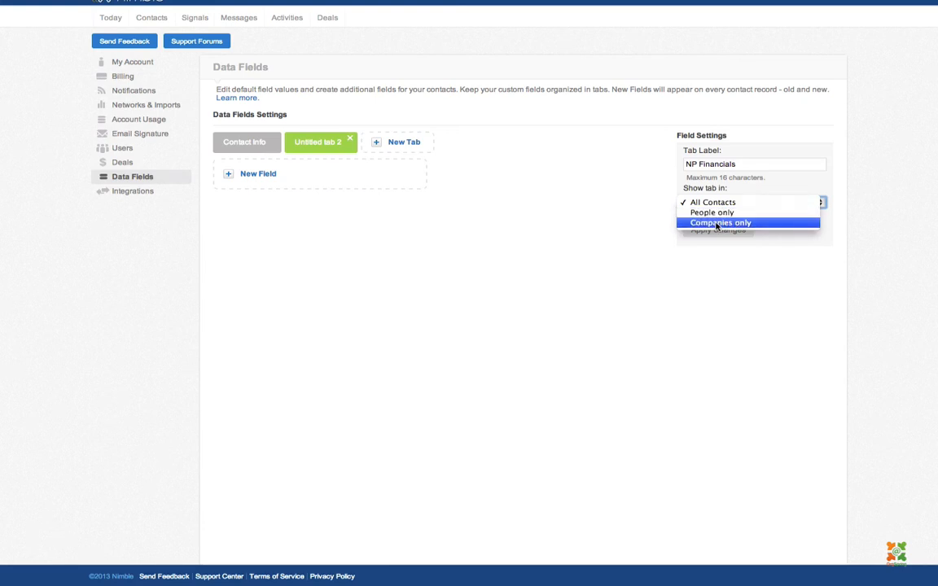
left_click(717, 223)
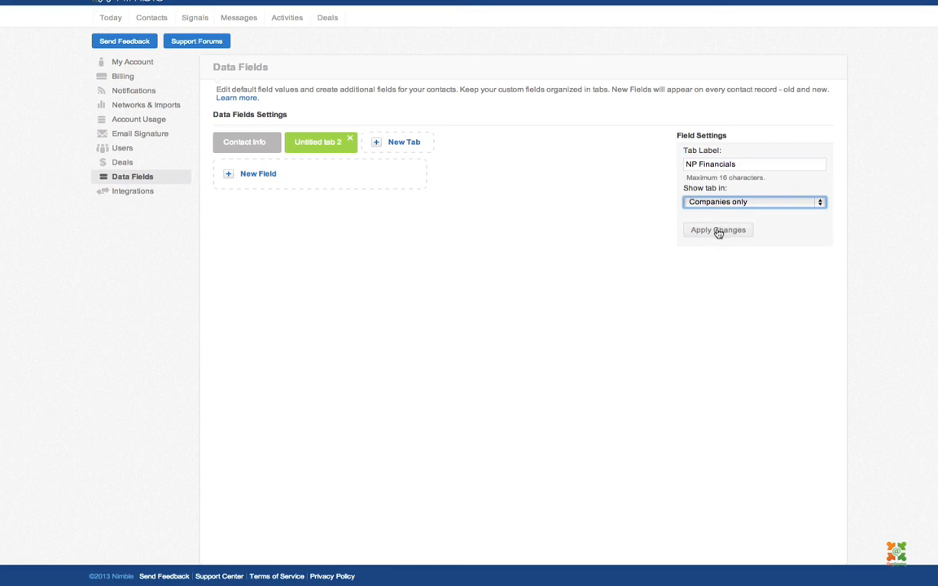
left_click(718, 231)
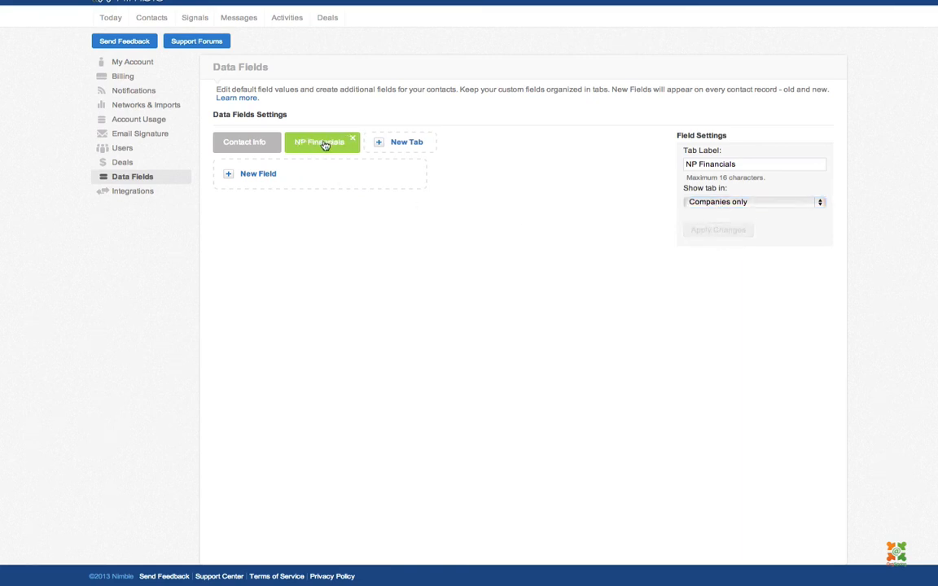
Step: Try to add a one-column, single-line text field labelled "Annual Revenue" to the NP Financials tab
left_click(260, 175)
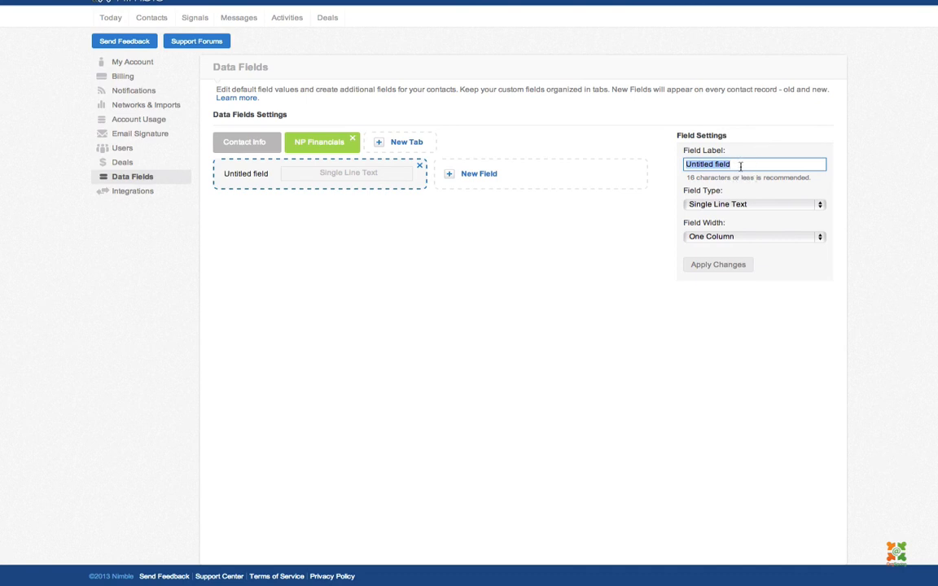
type("Yearly")
key("BackSpace")
key("BackSpace")
key("BackSpace")
key("BackSpace")
key("BackSpace")
key("BackSpace")
type("Annual Revenue")
left_click(743, 205)
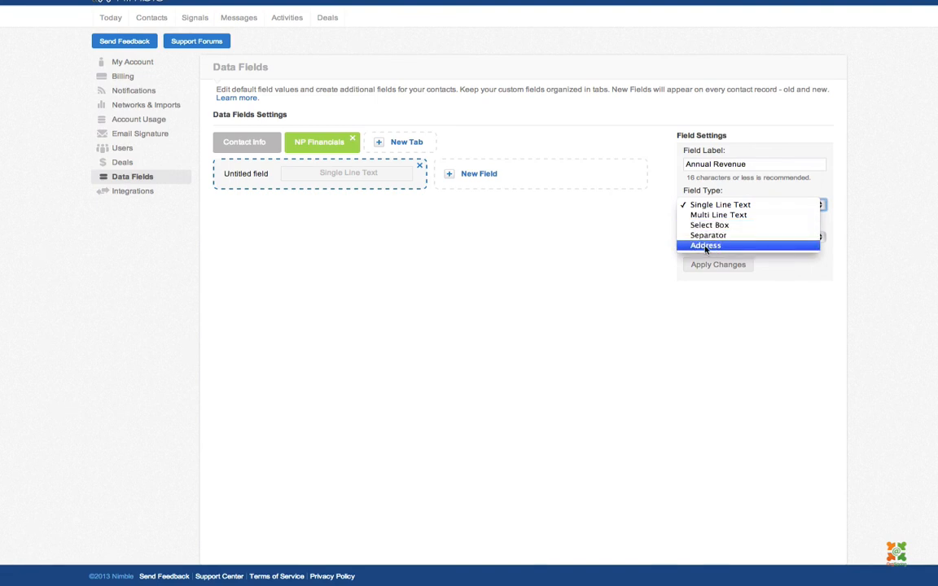
left_click(641, 242)
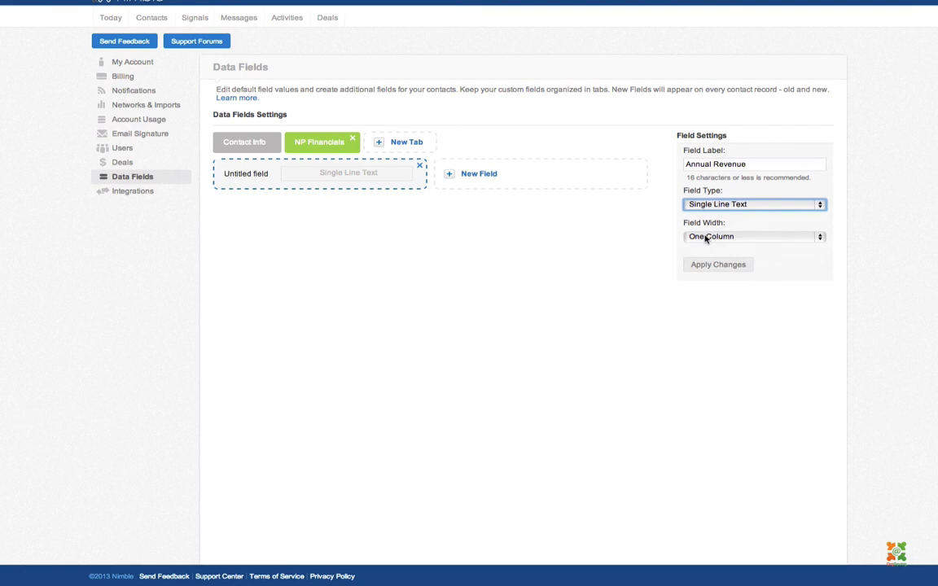
left_click(704, 237)
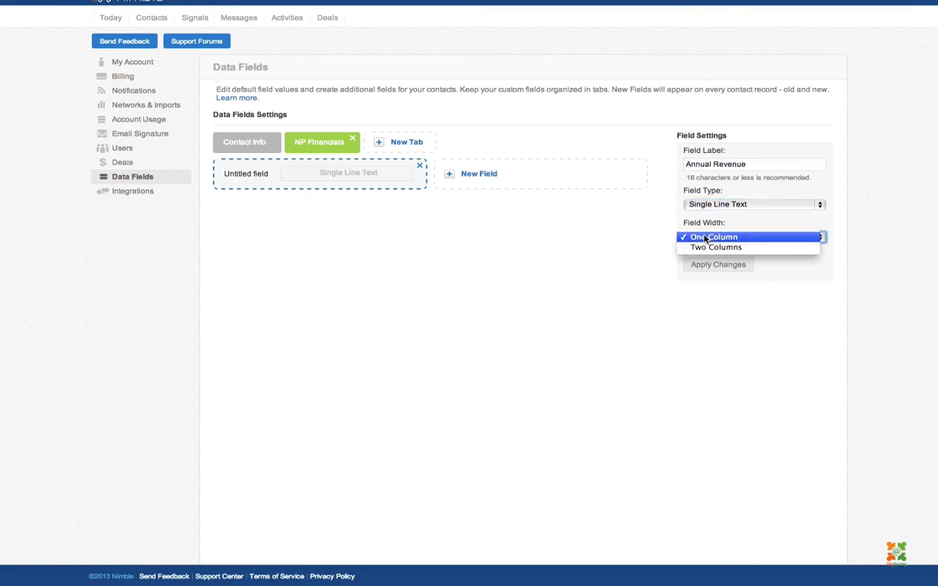
left_click(636, 255)
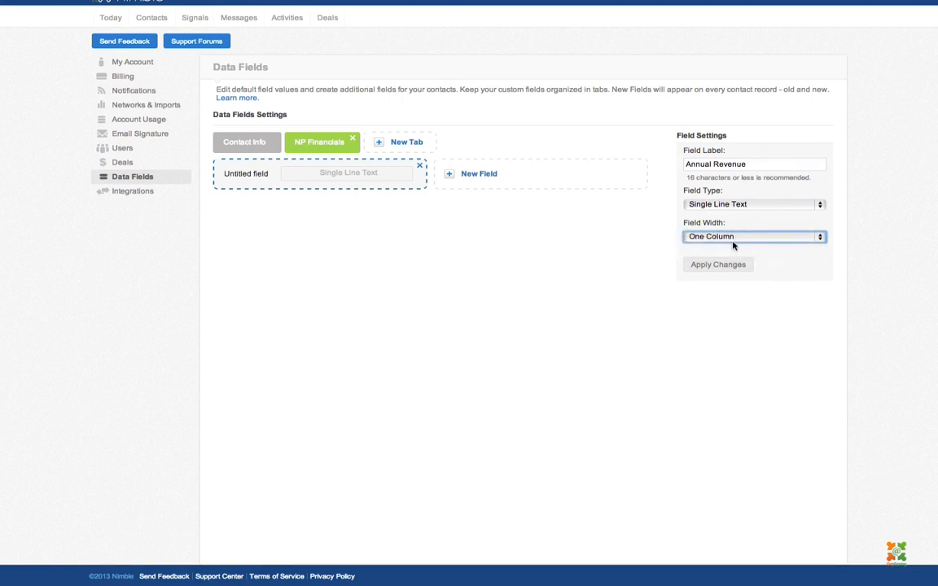
left_click(729, 266)
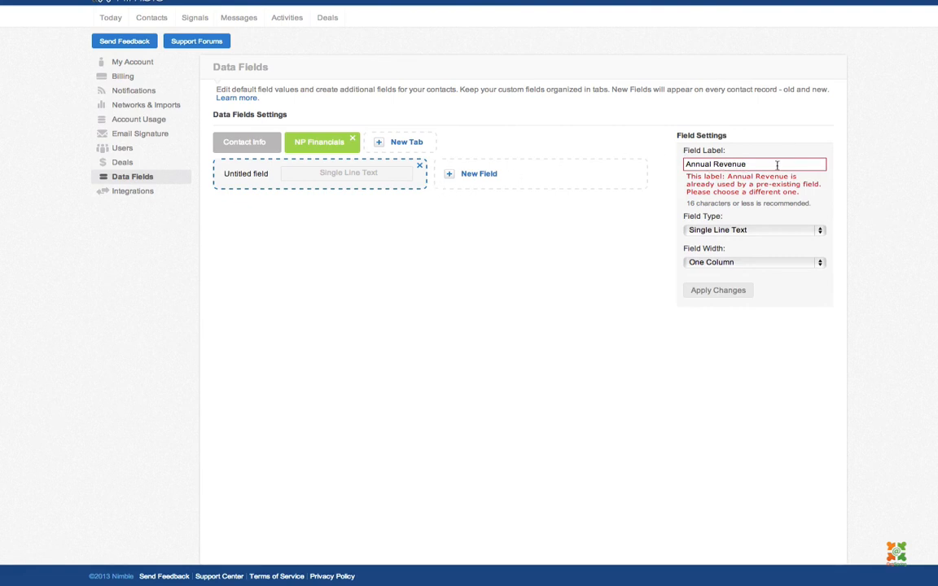
Step: Shorten the new field's label to "Revenue" and apply the field settings
left_click_drag(712, 164, 659, 161)
key("BackSpace")
left_click(721, 289)
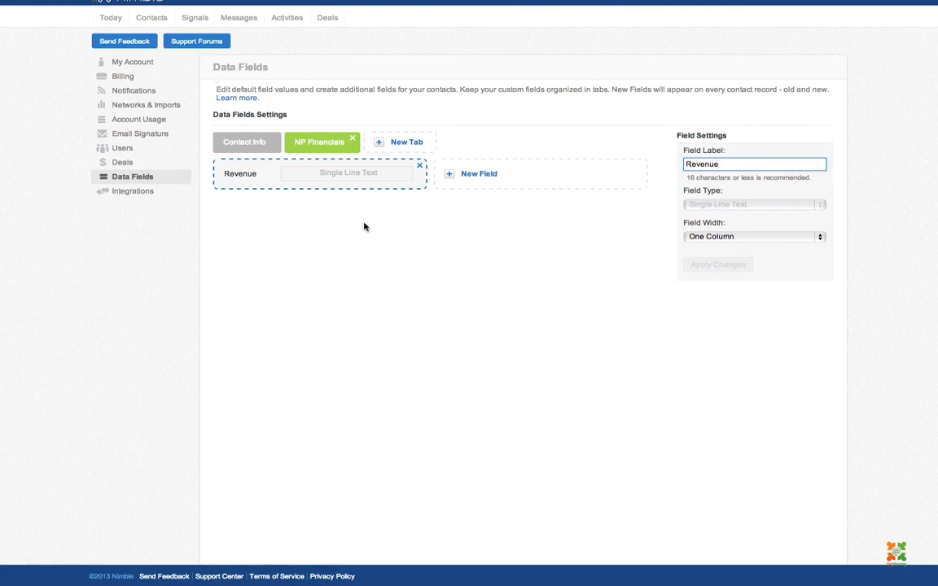
Step: Add a second single-line text field labelled "Annual Budget" to the NP Financials tab and apply it
left_click(479, 174)
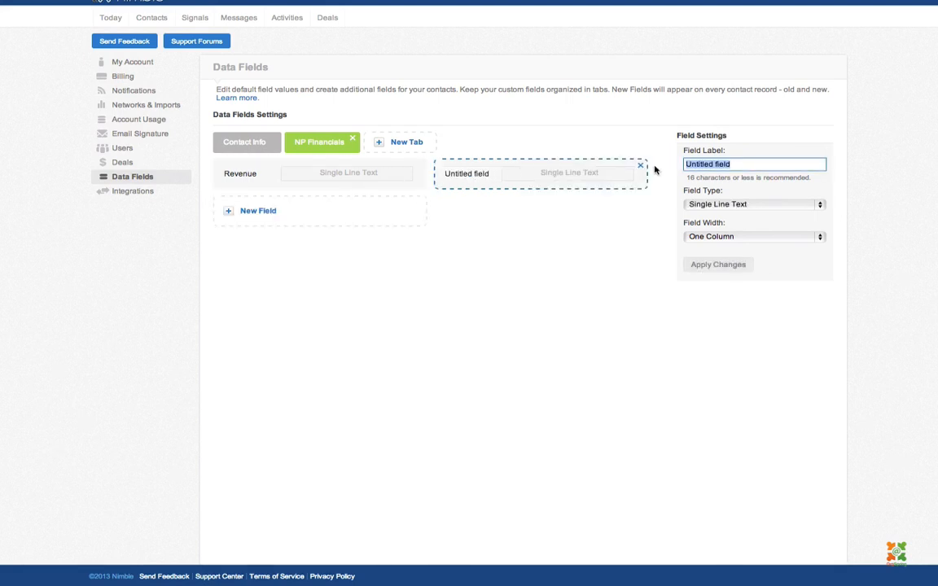
type("Amount Donated")
triple_click(687, 164)
type("Annuel Bu")
key("BackSpace")
key("BackSpace")
key("BackSpace")
key("BackSpace")
key("BackSpace")
type("al Budget")
left_click(716, 264)
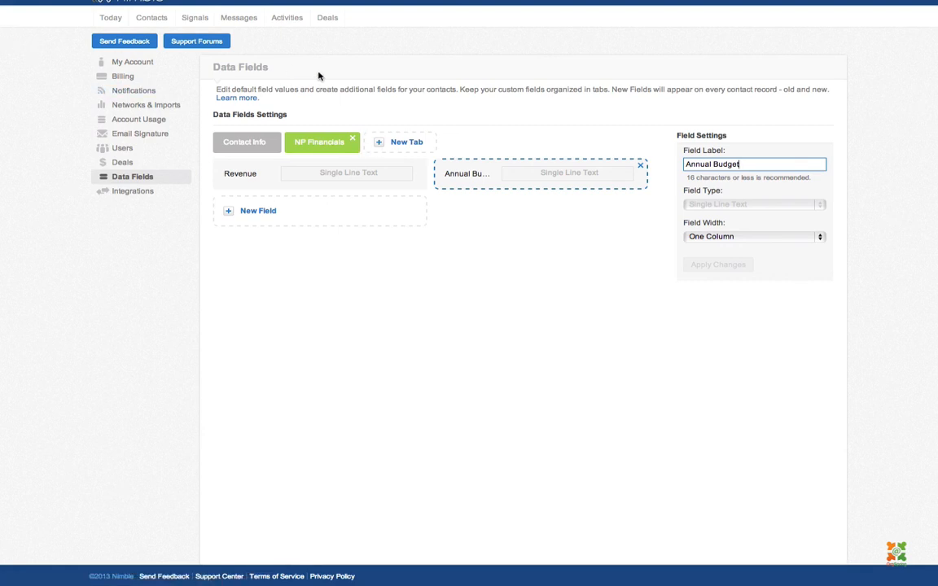
Step: Add another data field tab labelled "Ailment", shown for people only, and apply the tab settings
left_click(406, 144)
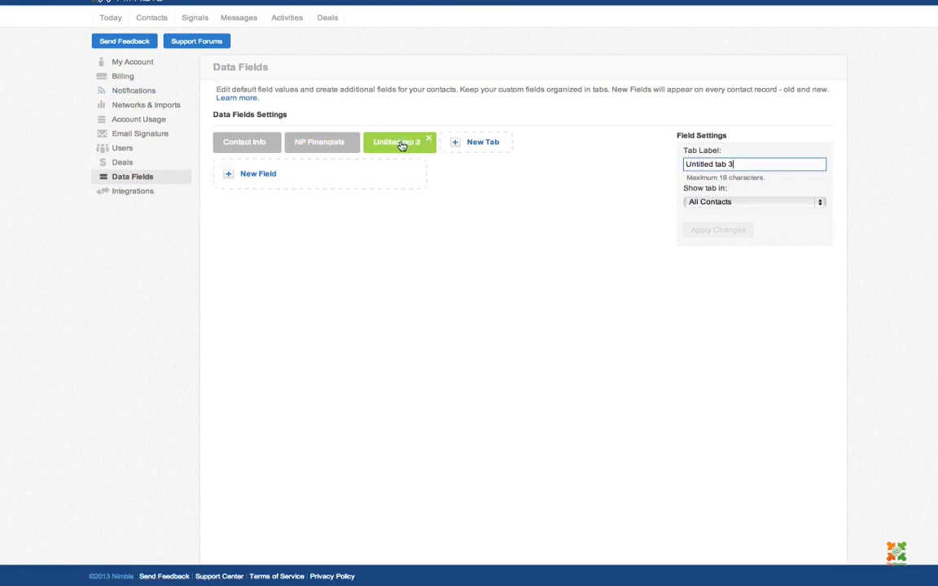
triple_click(701, 165)
type("All")
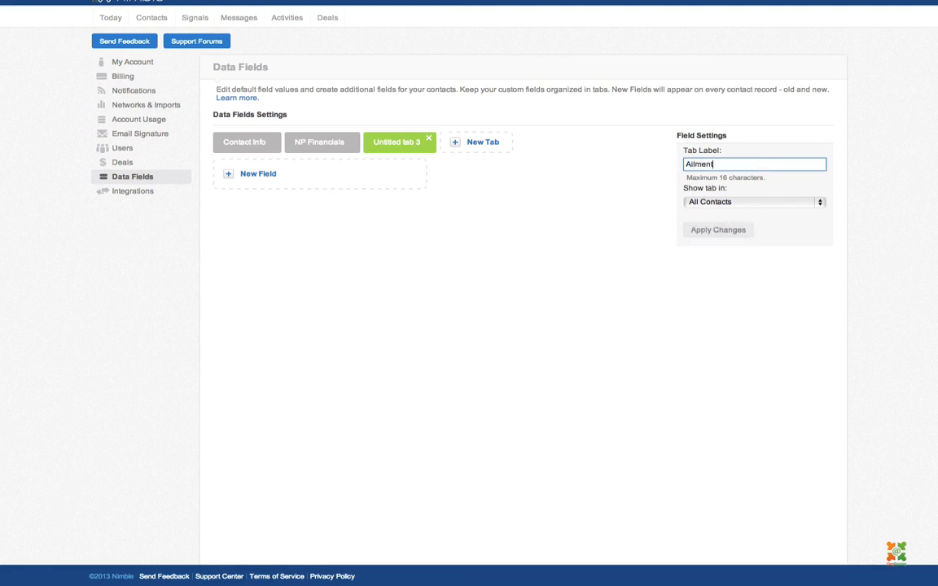
left_click(737, 201)
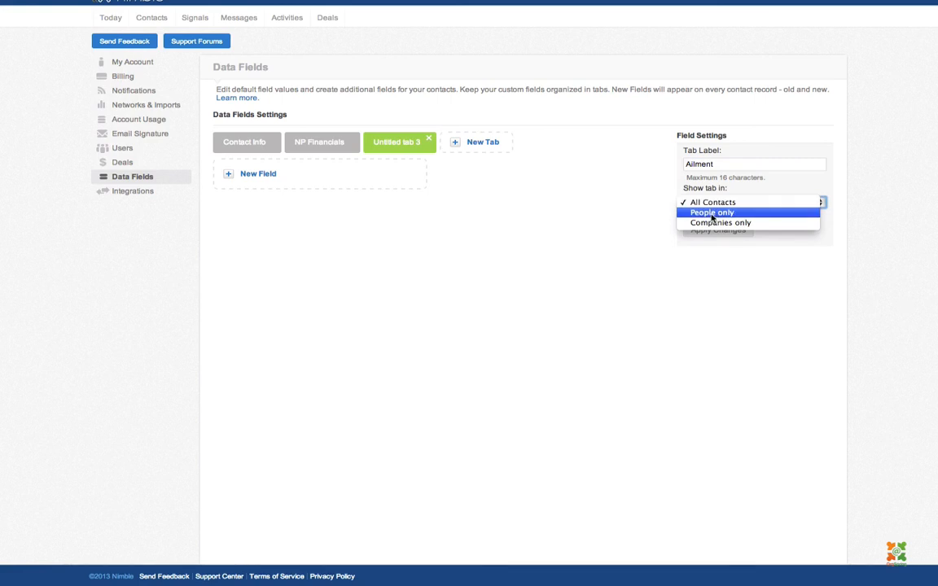
left_click(711, 215)
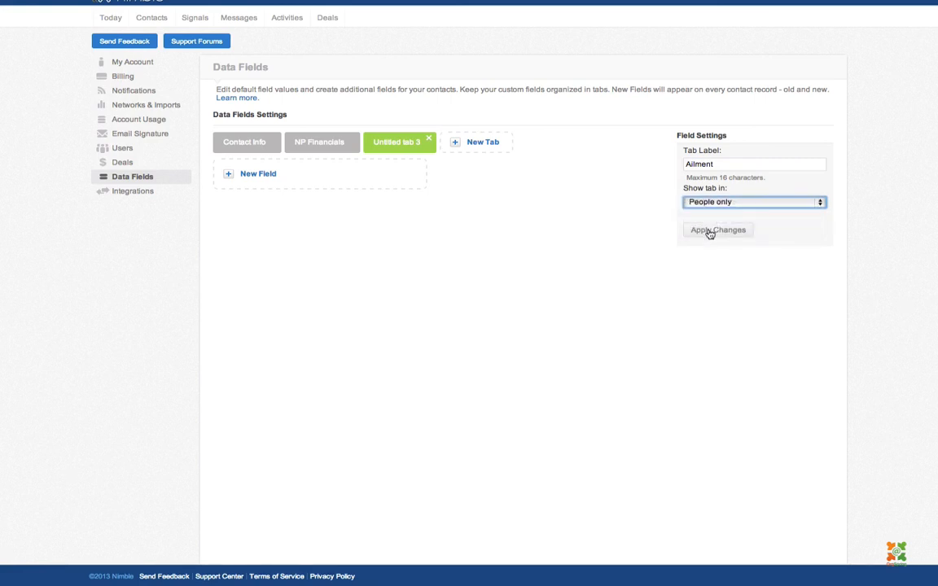
left_click(710, 231)
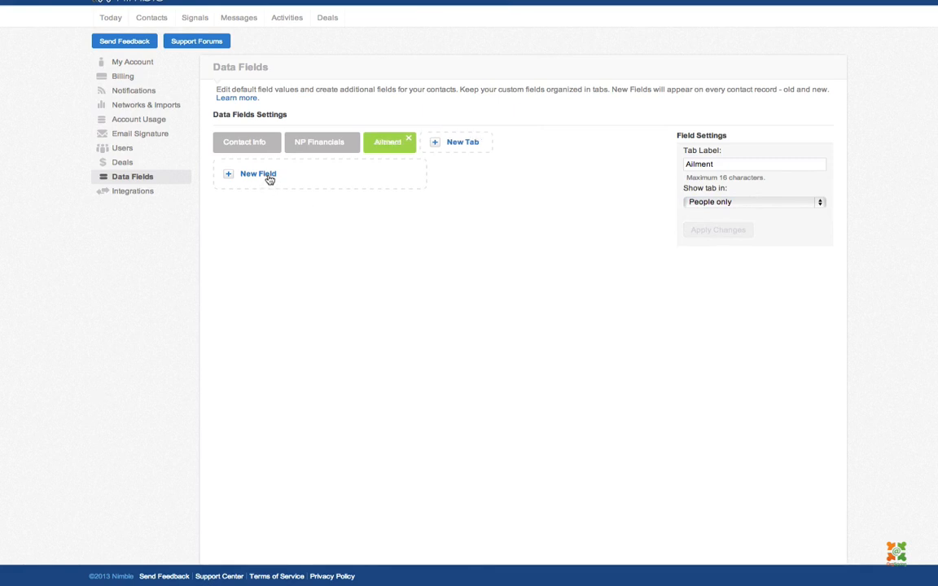
Step: Rename the Ailment tab to "Ailments" and apply the change
left_click(720, 162)
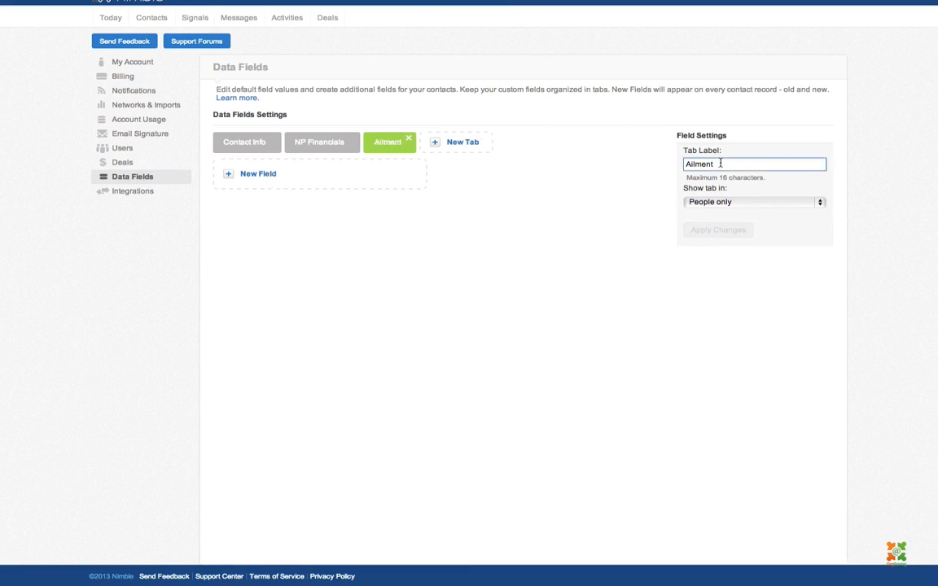
type("s")
left_click(717, 230)
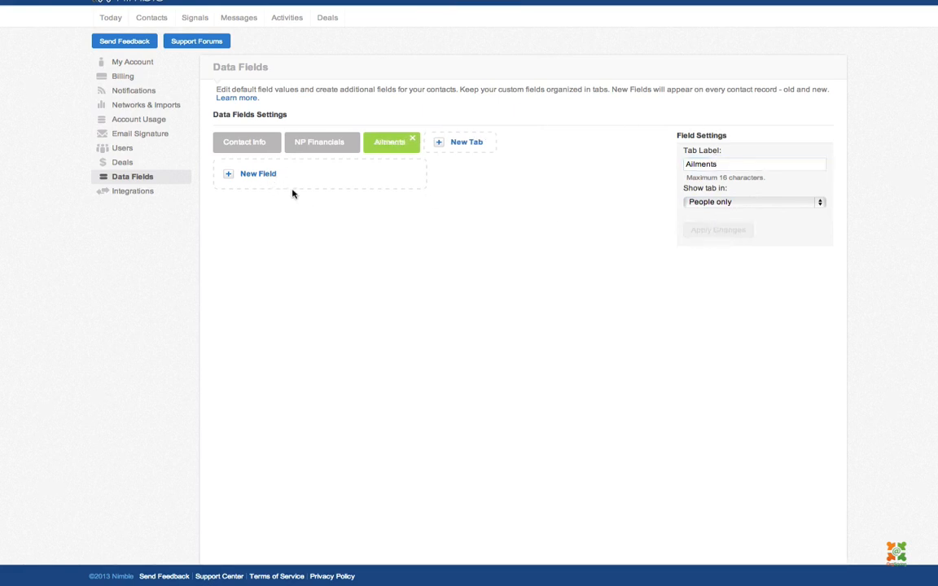
Step: Add a field labelled "Ailment" to the Ailments tab and set its type to Select Box
left_click(257, 181)
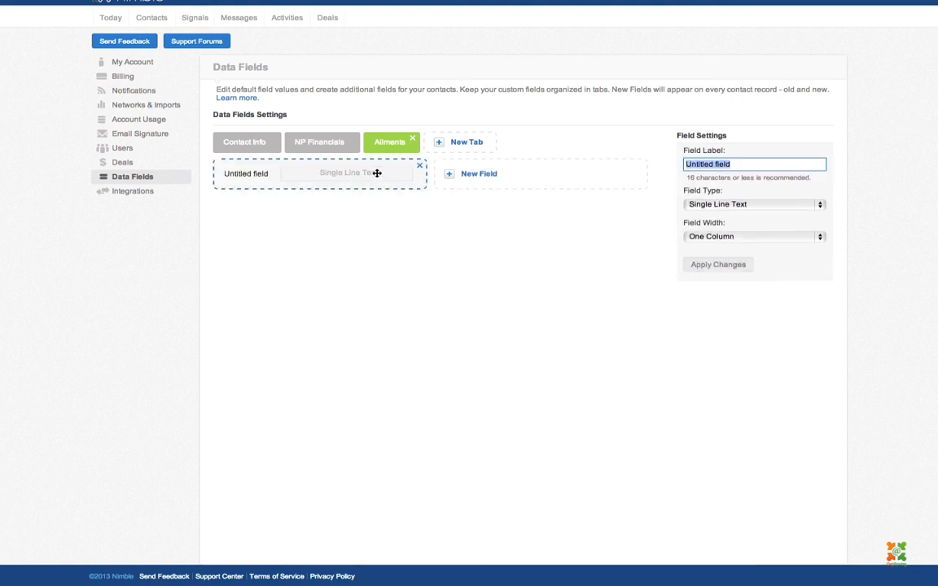
type("Ailment")
left_click(714, 206)
key("Escape")
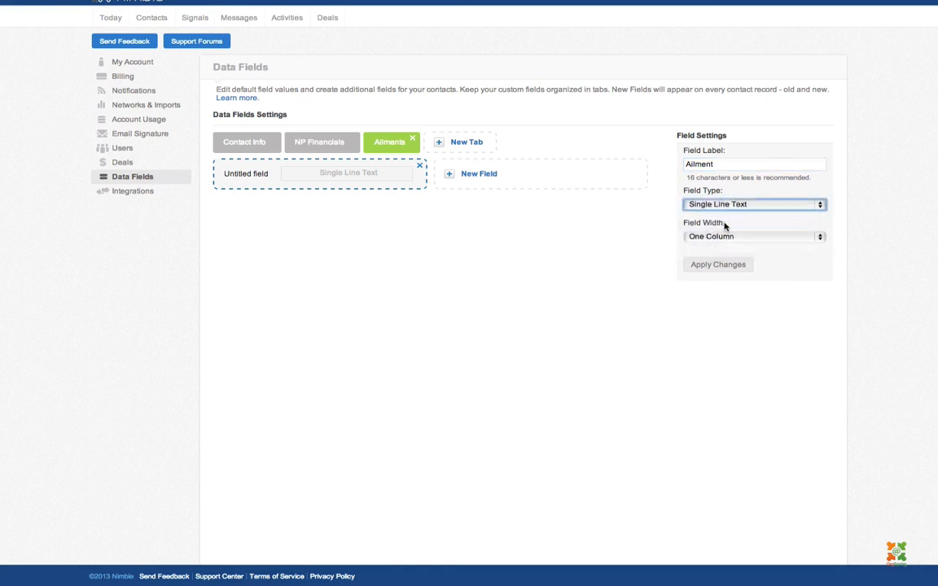
left_click(737, 234)
left_click(737, 238)
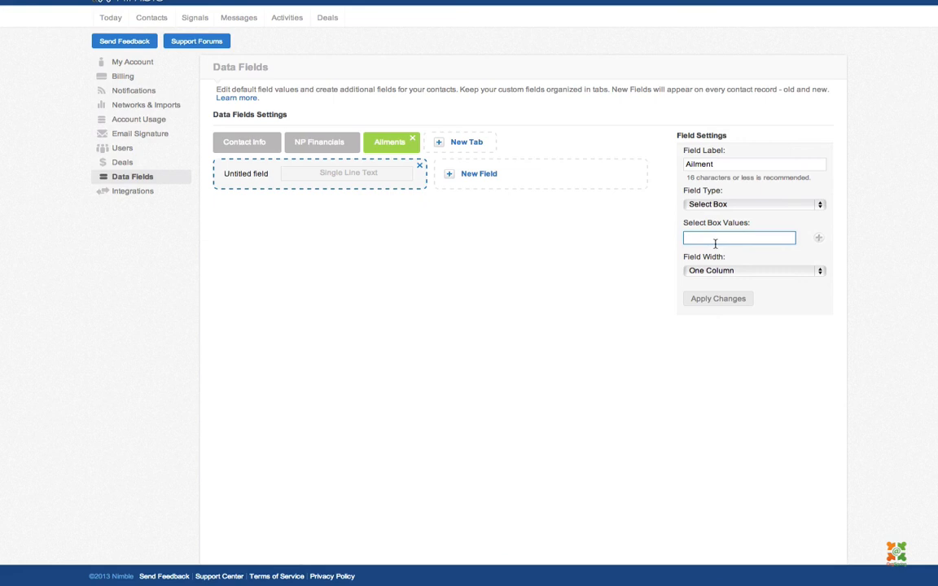
Step: Give the Ailment field the select box values Ailment #1, Ailment #2 and Ailment #3, apply them, and reopen the Ailments tab settings
left_click(818, 237)
type("Ailment #2")
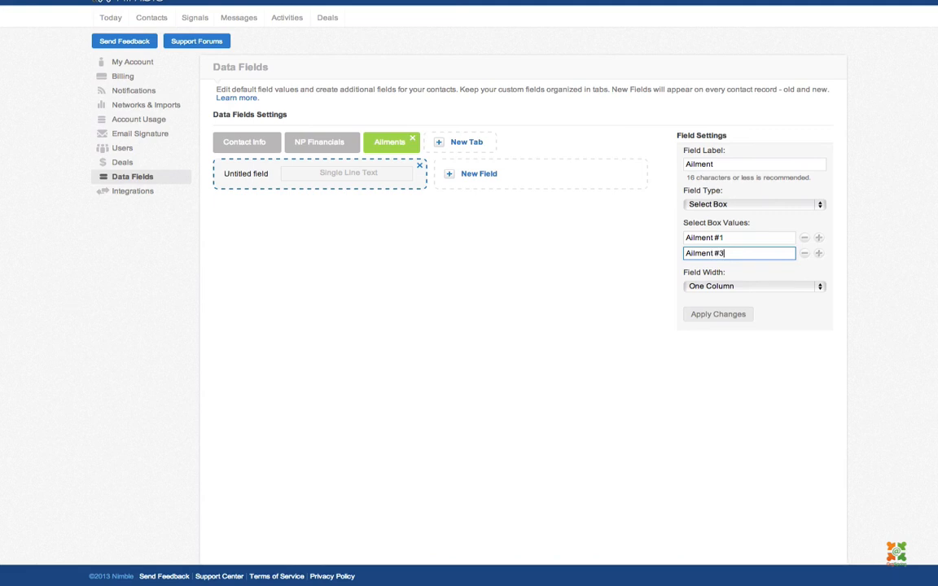
left_click(818, 253)
type("Ailment #3")
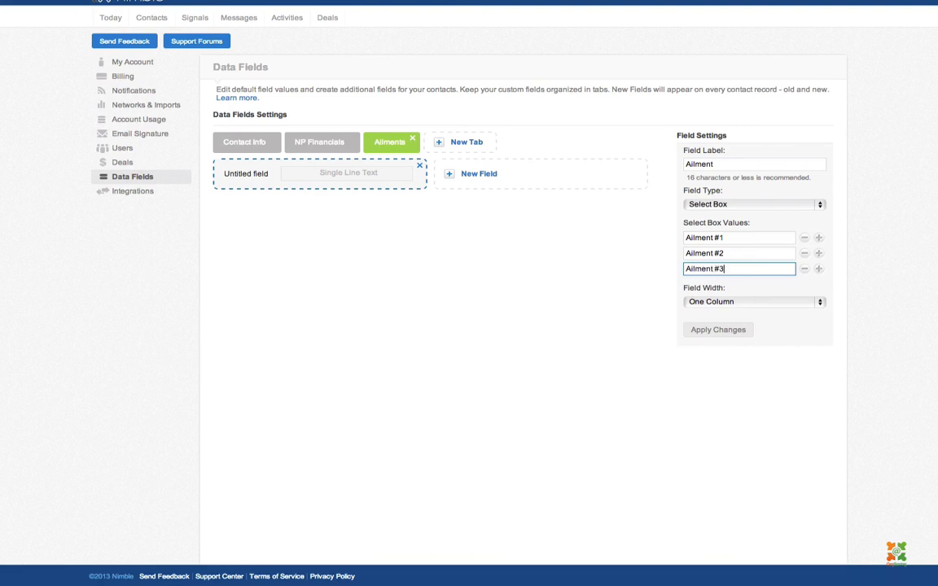
left_click(731, 329)
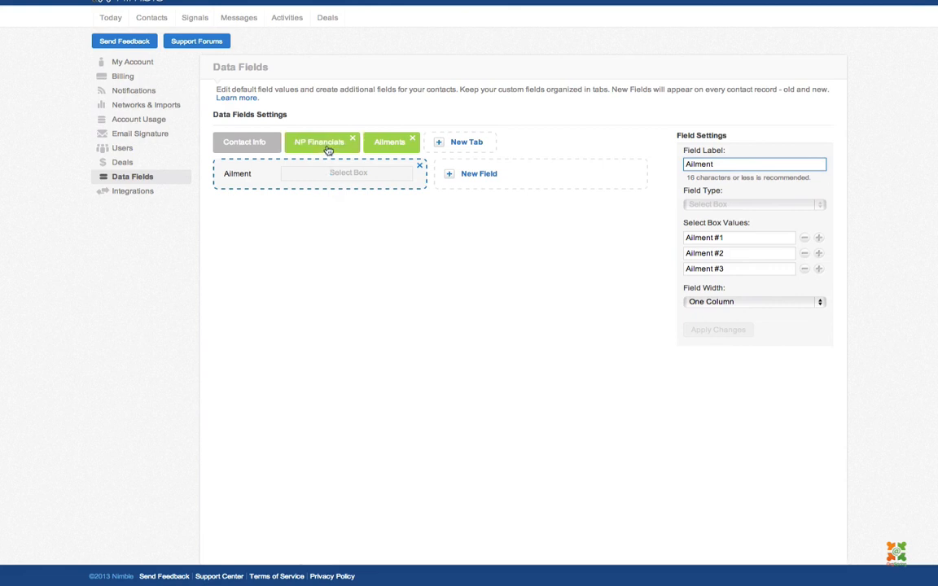
left_click(389, 142)
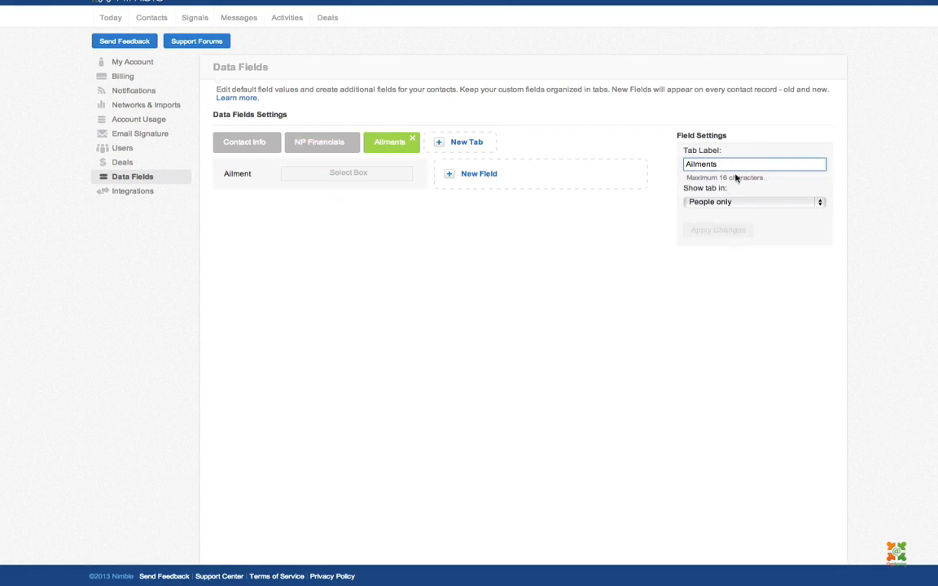
Step: Add a new data field tab labelled "Sample Tab", keep it shown for All Contacts, and apply the tab settings
left_click(327, 150)
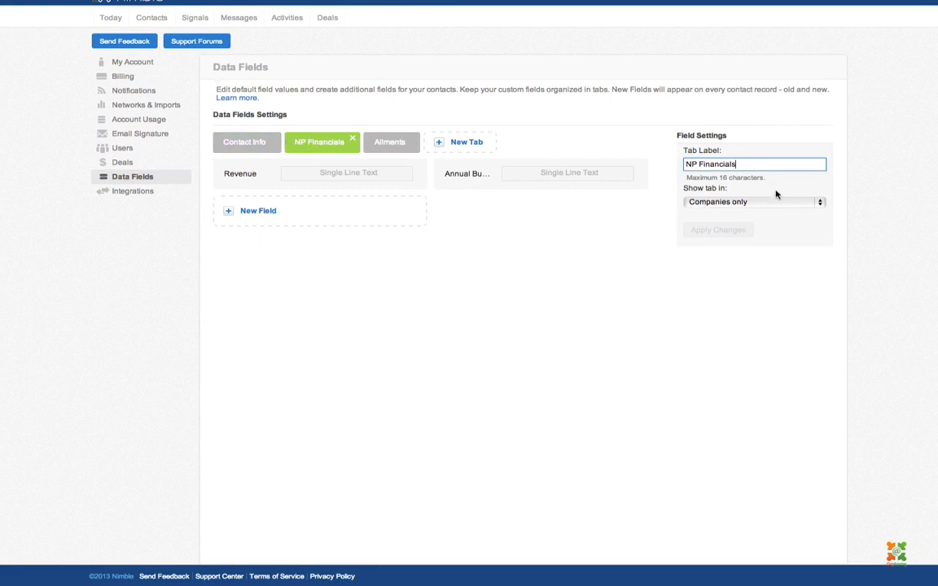
left_click(464, 151)
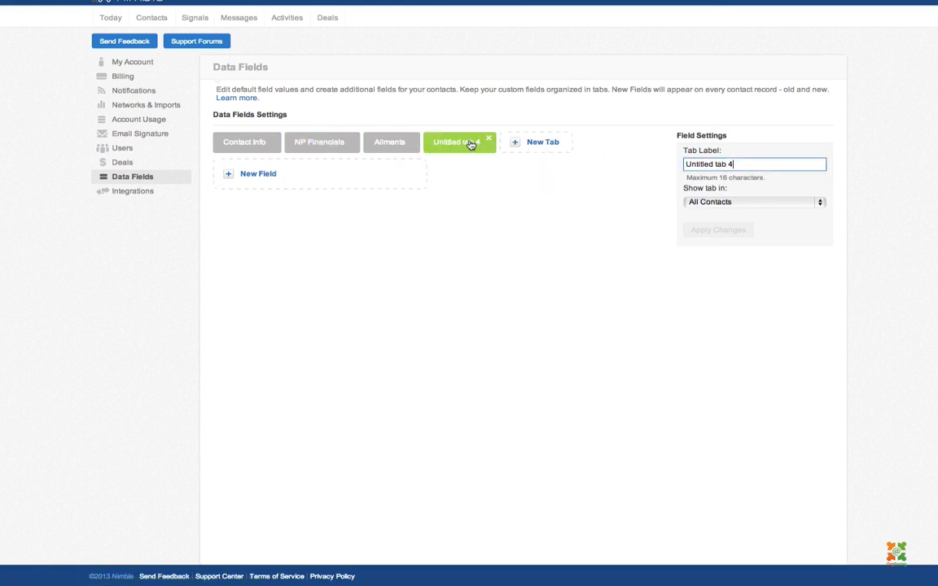
triple_click(703, 161)
type("Sample Tab")
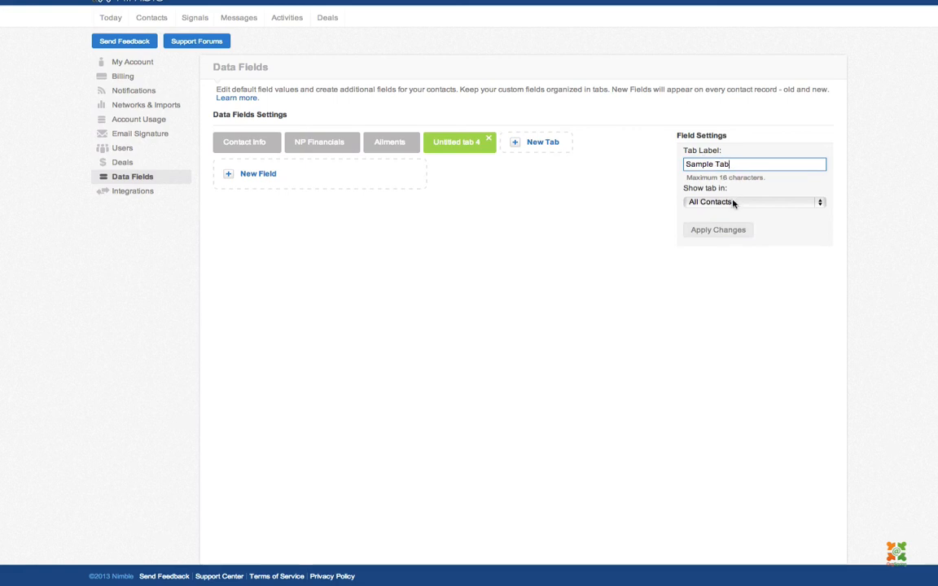
left_click(708, 202)
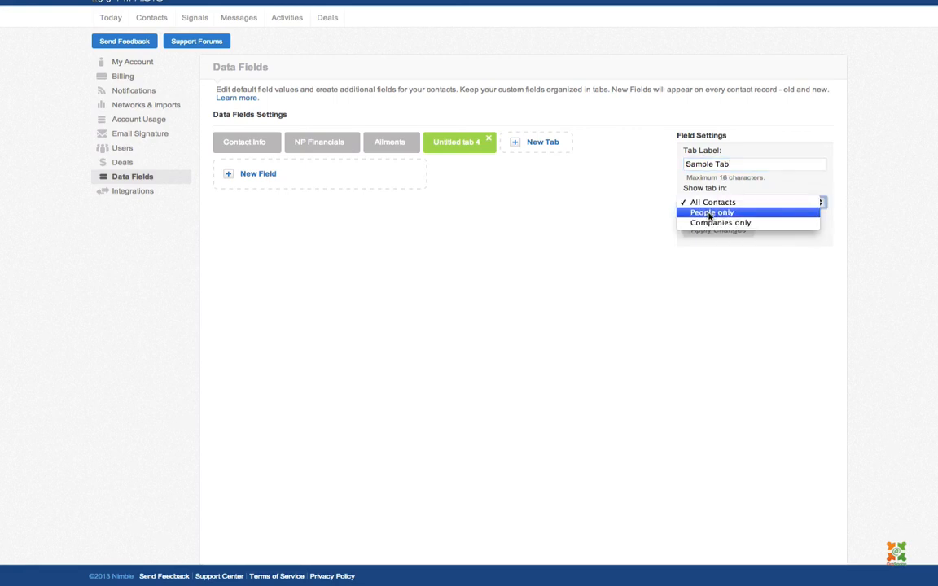
left_click(664, 213)
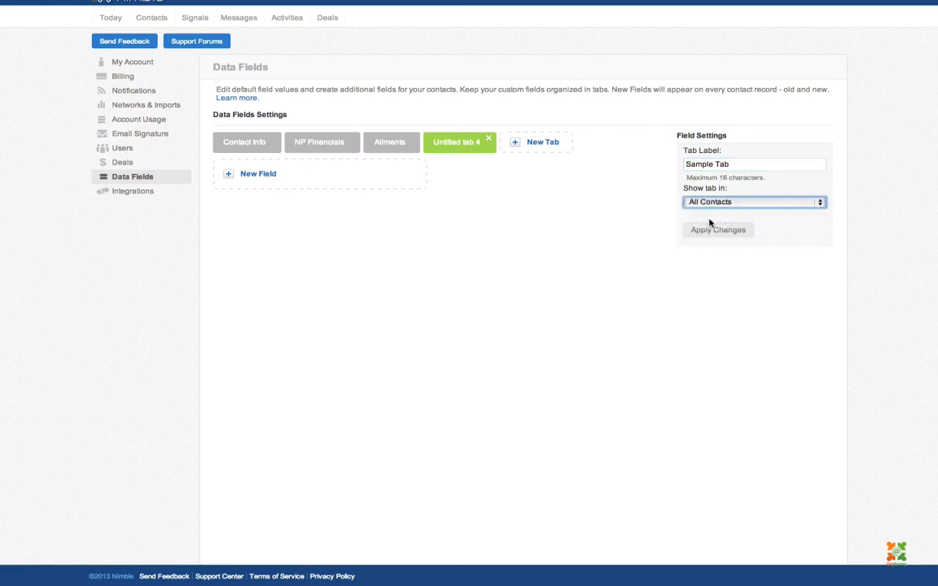
left_click(717, 230)
Step: Add a field labelled "Test Field" to Sample Tab, set its type to Multi Line Text, and apply the changes
left_click(259, 175)
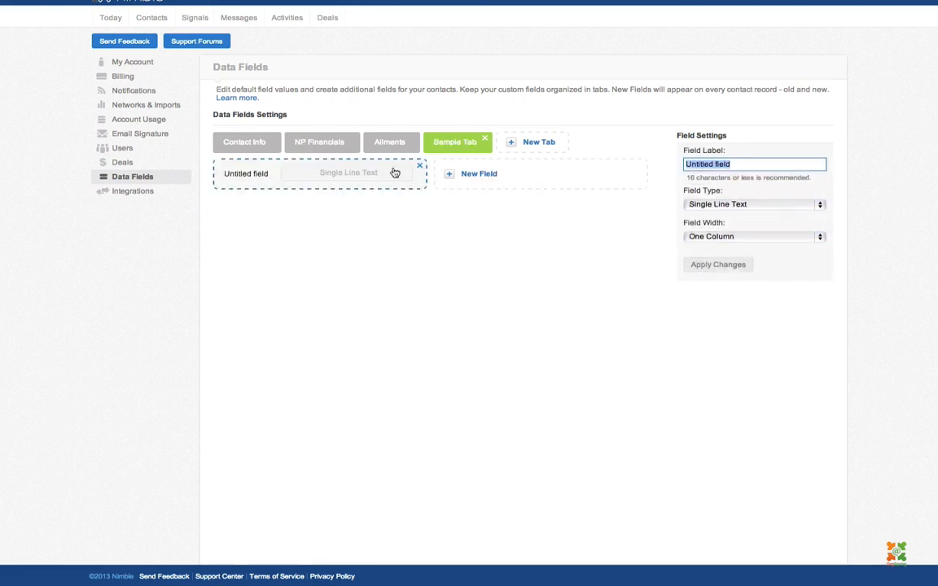
type("Test Field")
left_click(734, 205)
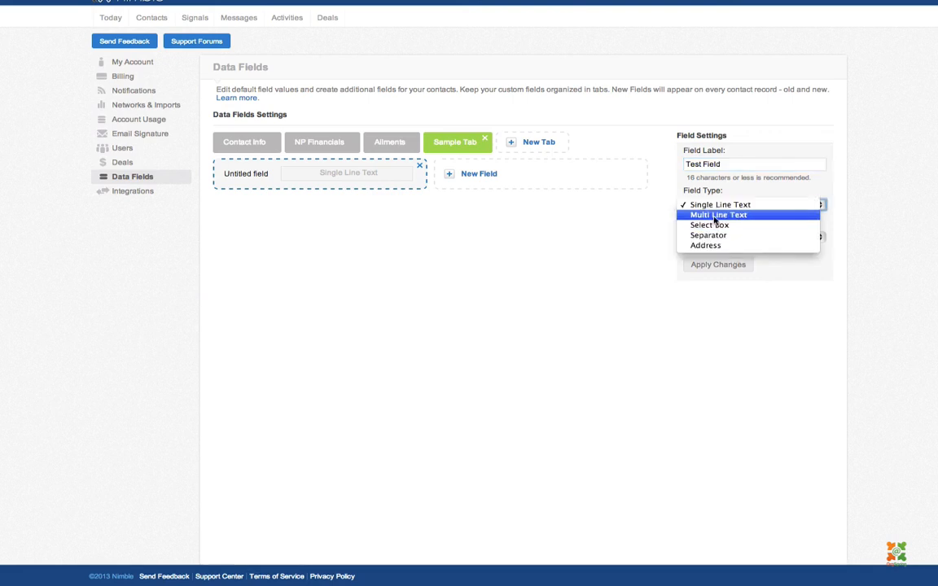
left_click(717, 215)
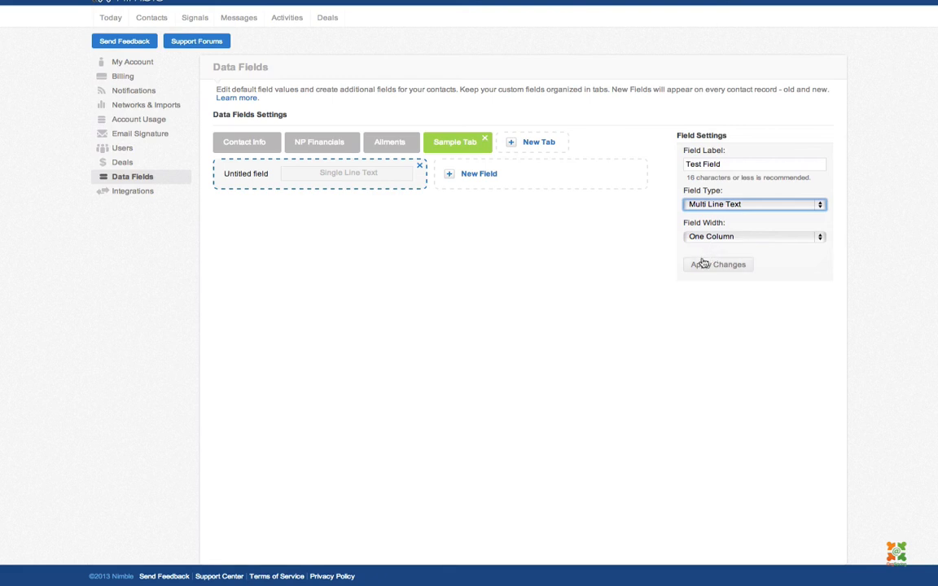
left_click(713, 204)
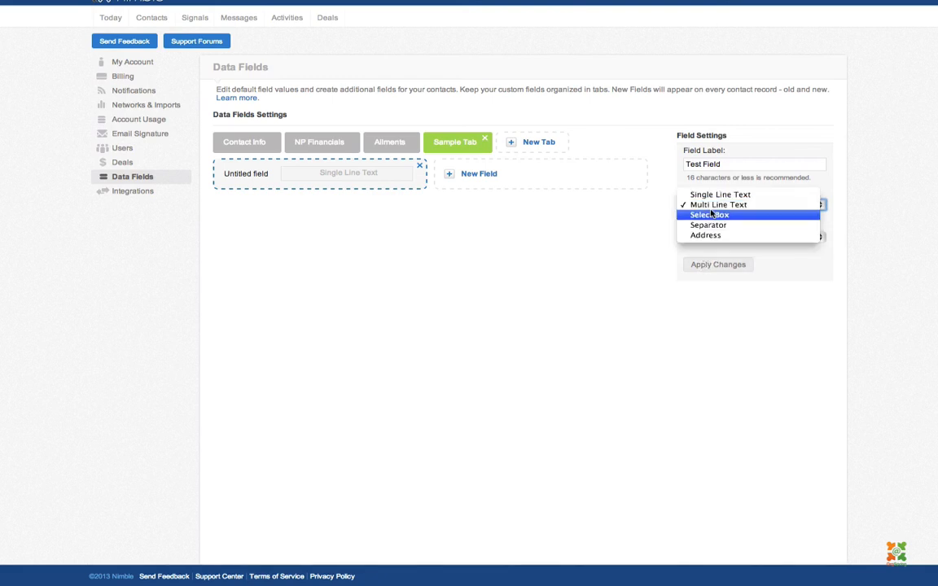
left_click(661, 211)
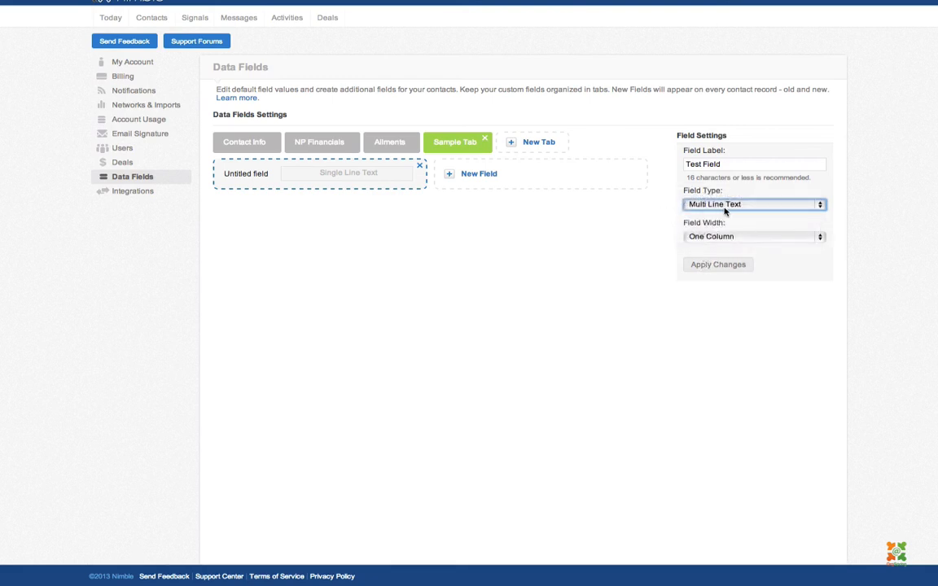
left_click(708, 269)
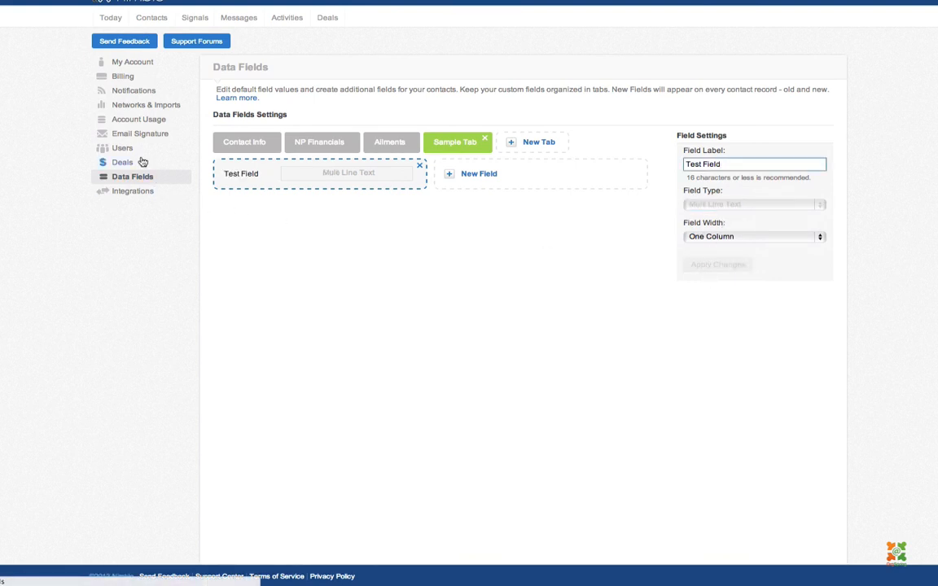
Step: Open the contact record of Nimble's CEO, expand its details, and view the contact's System information
left_click(154, 23)
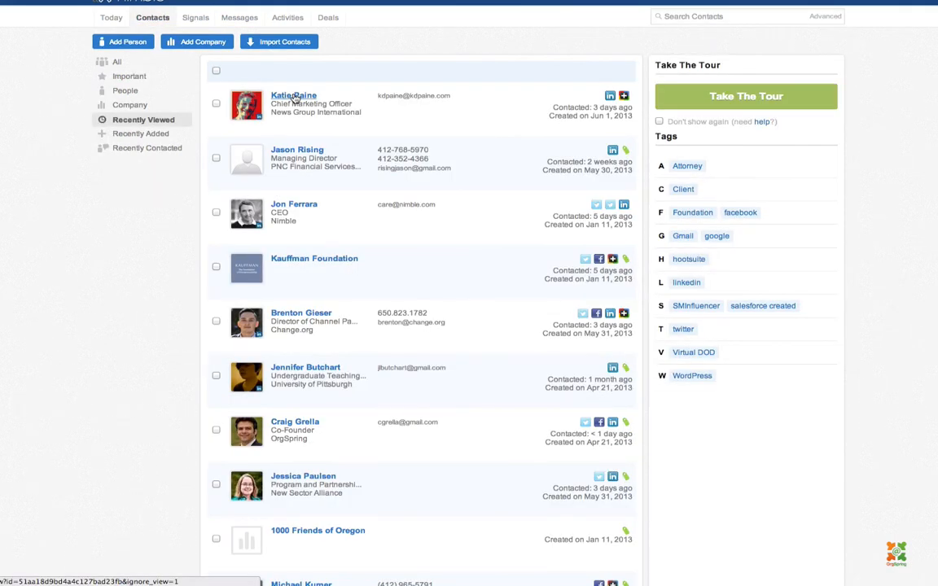
left_click(293, 210)
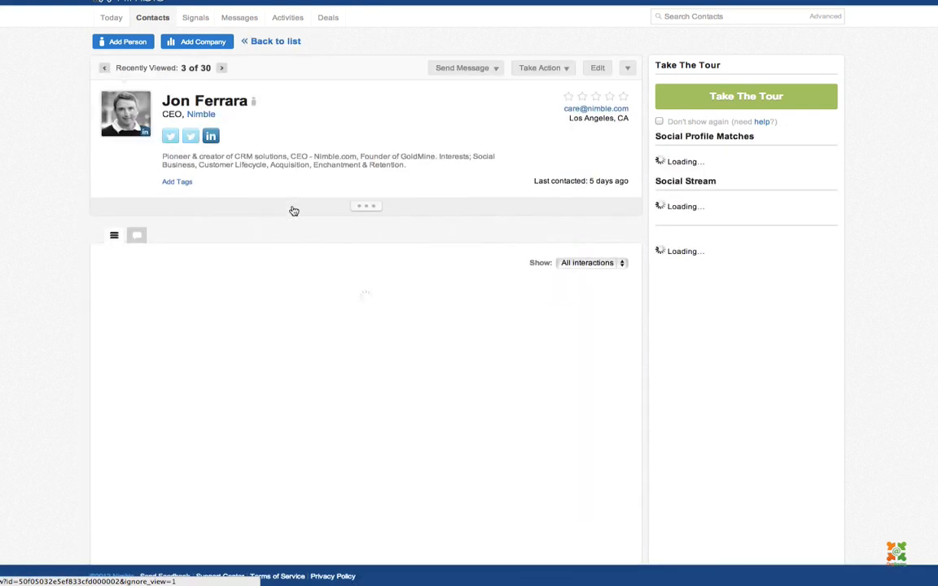
left_click(376, 210)
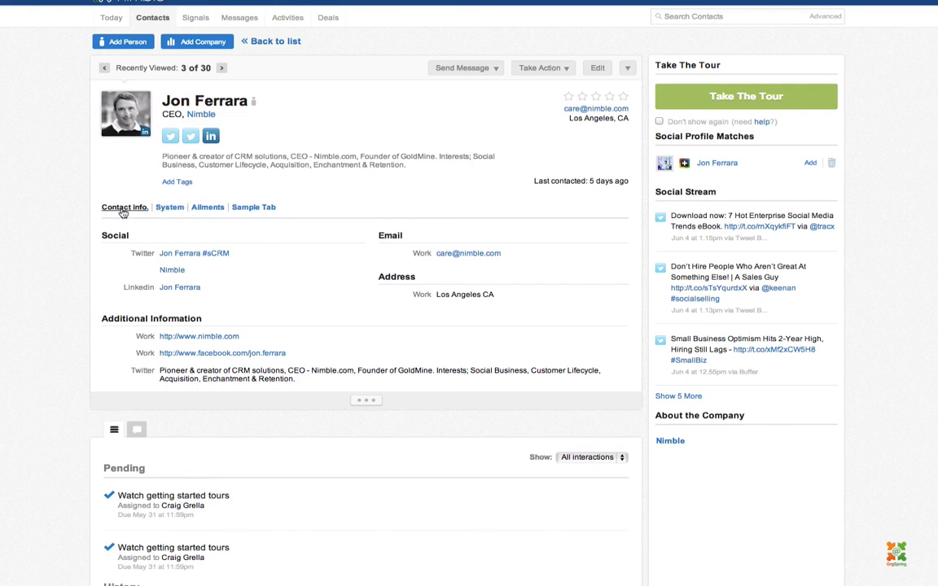
left_click(171, 208)
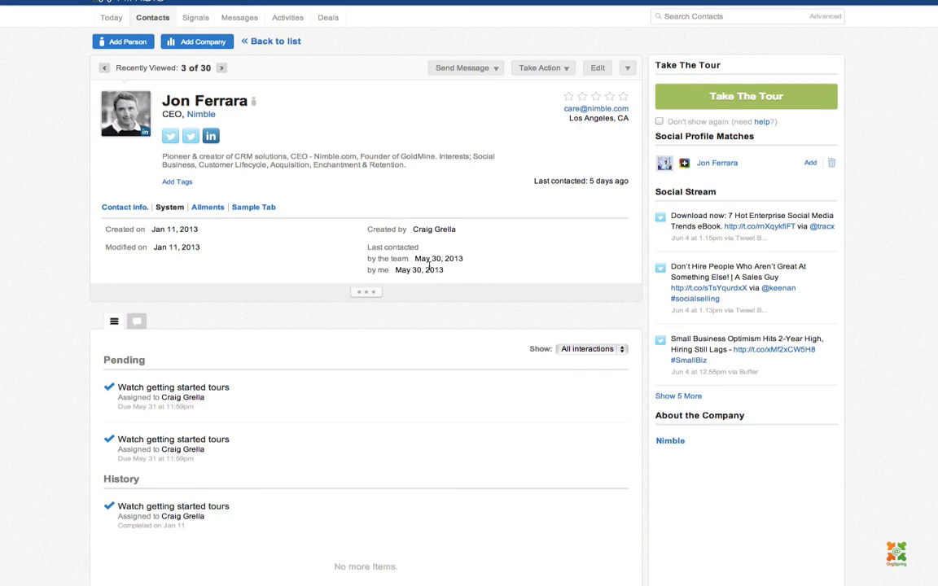
Step: Add the Ailment field to the contact's Ailments data, set it to Ailment #3, and save the contact
left_click(208, 209)
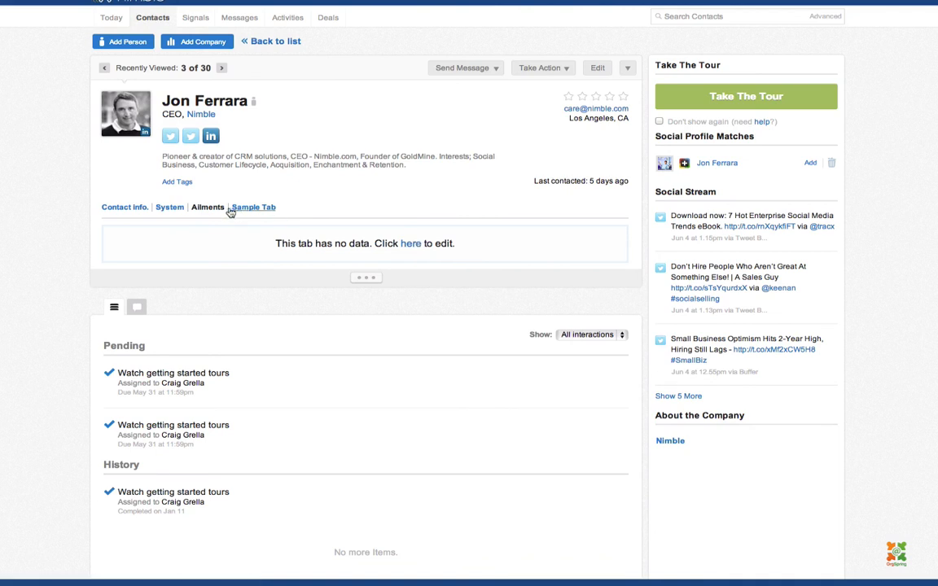
left_click(411, 244)
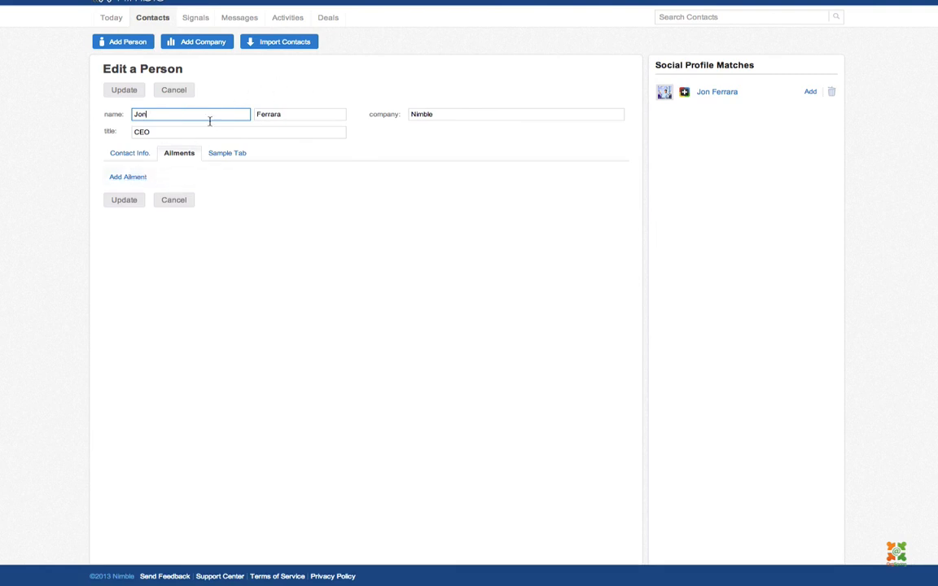
left_click(134, 182)
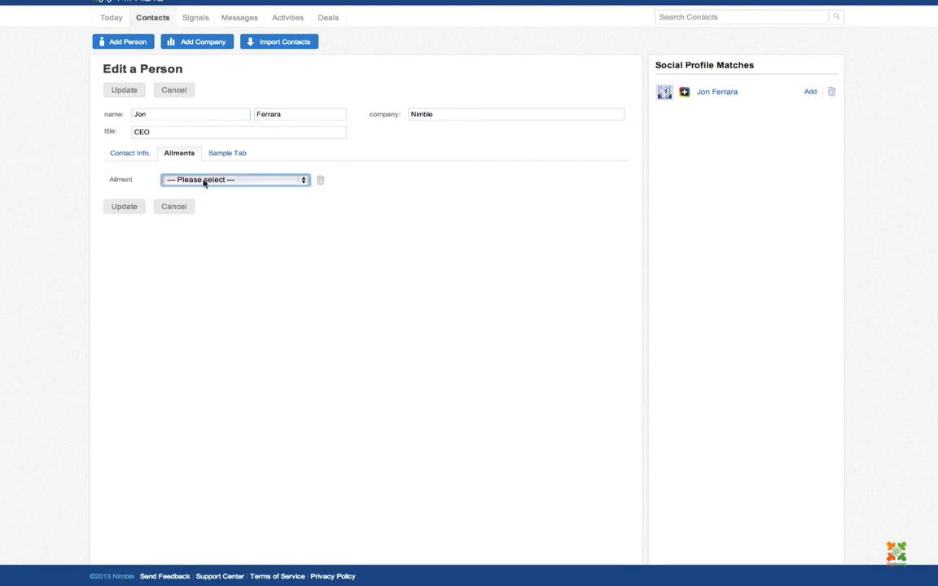
left_click(218, 183)
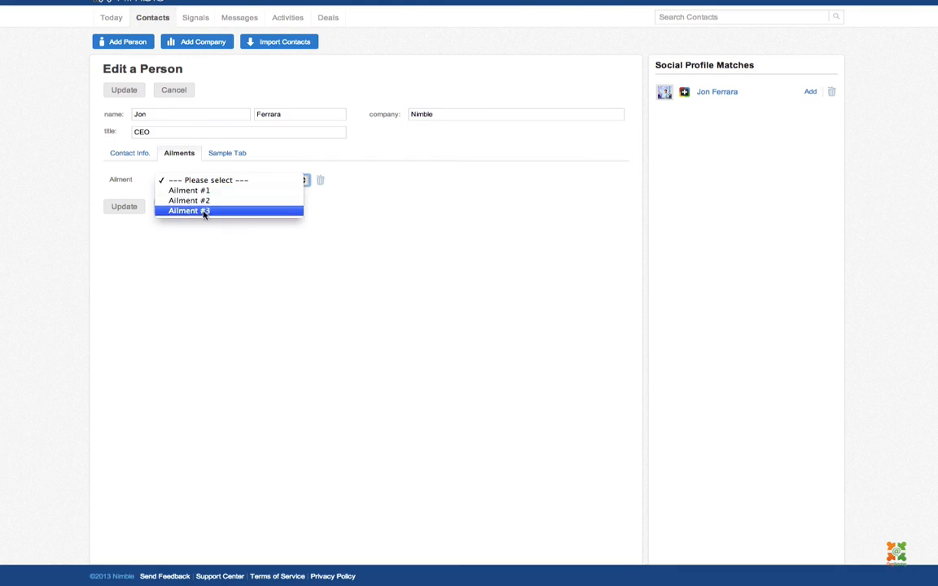
left_click(204, 213)
left_click(131, 209)
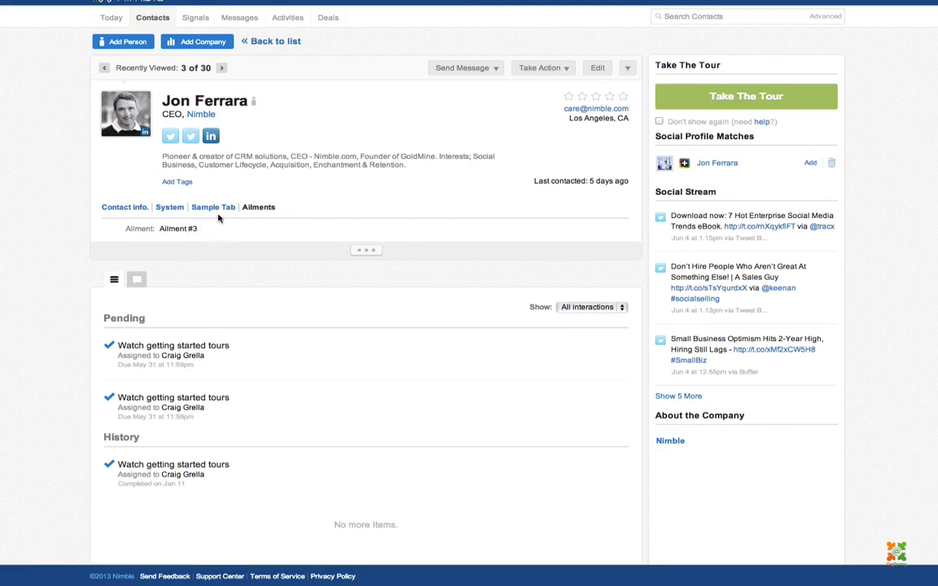
Step: Fill the contact's Test Field in Sample Tab with the lines rfefg, dfvsdf, sdfvsdf and sdf, enlarge the text box, and save
left_click(227, 210)
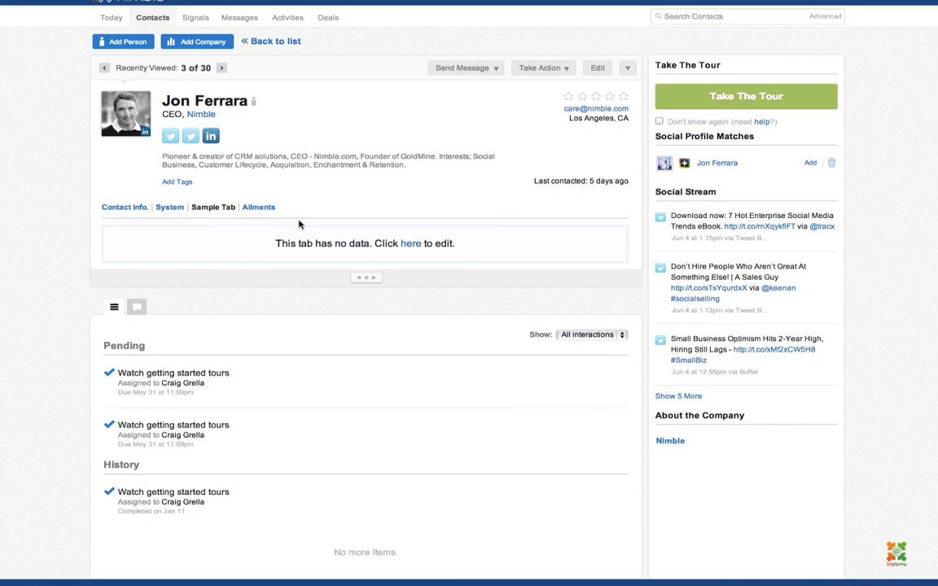
left_click(410, 245)
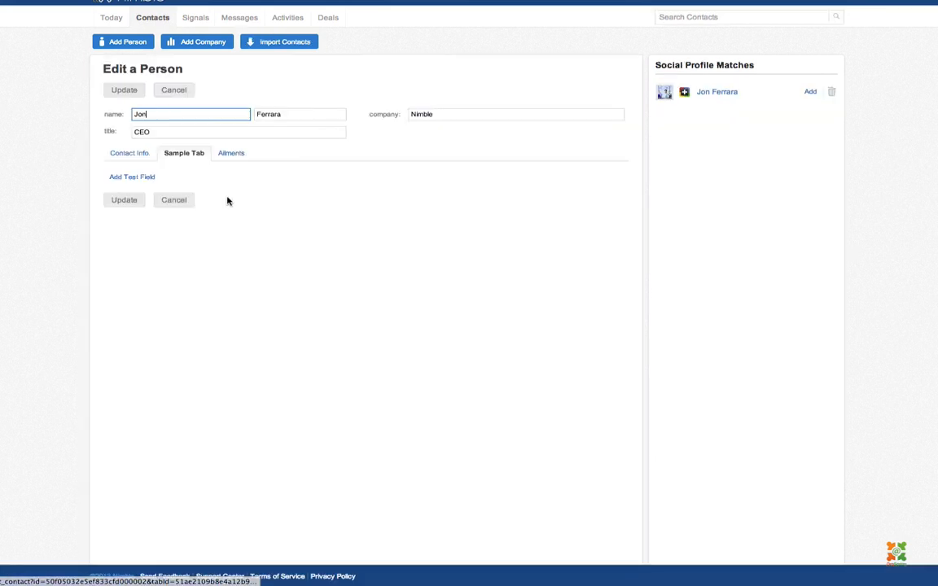
left_click(148, 178)
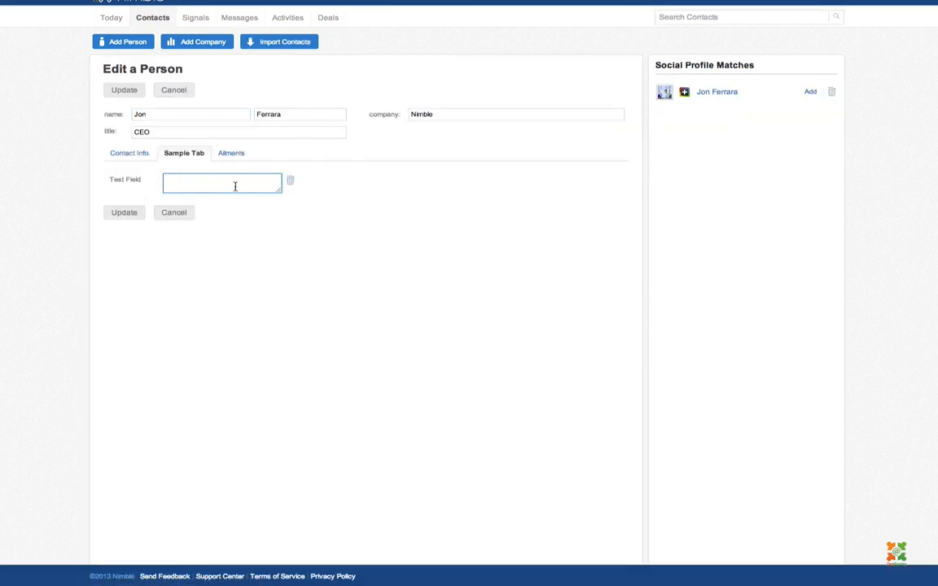
type("rfefg")
key("Return")
type("dfvsdf")
key("Return")
type("sdfvsdf")
key("Return")
type("sdf")
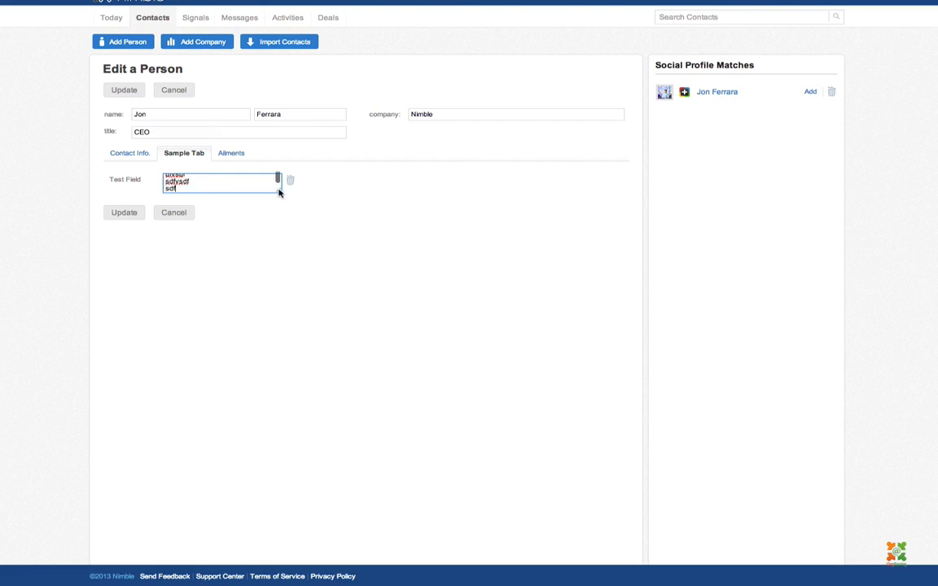
left_click_drag(279, 190, 310, 230)
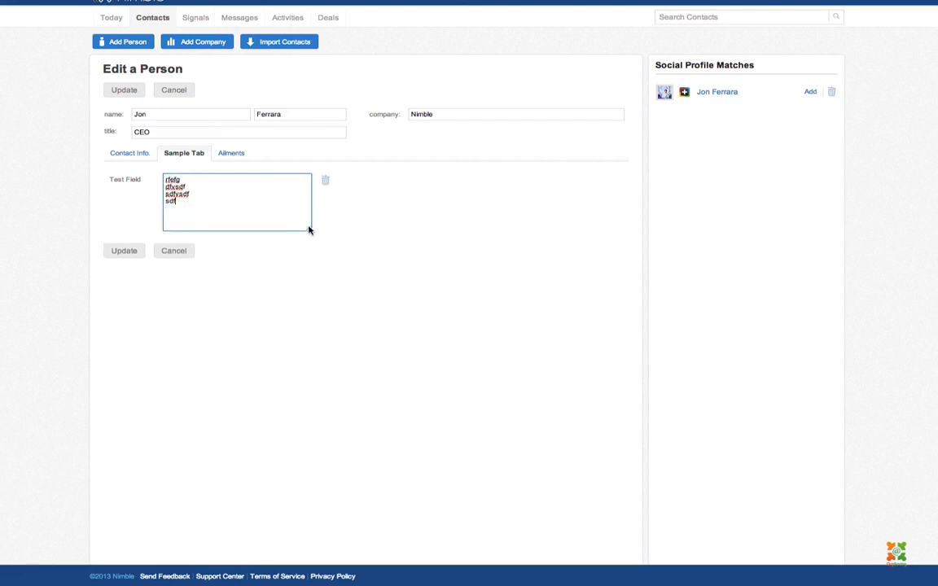
left_click(130, 250)
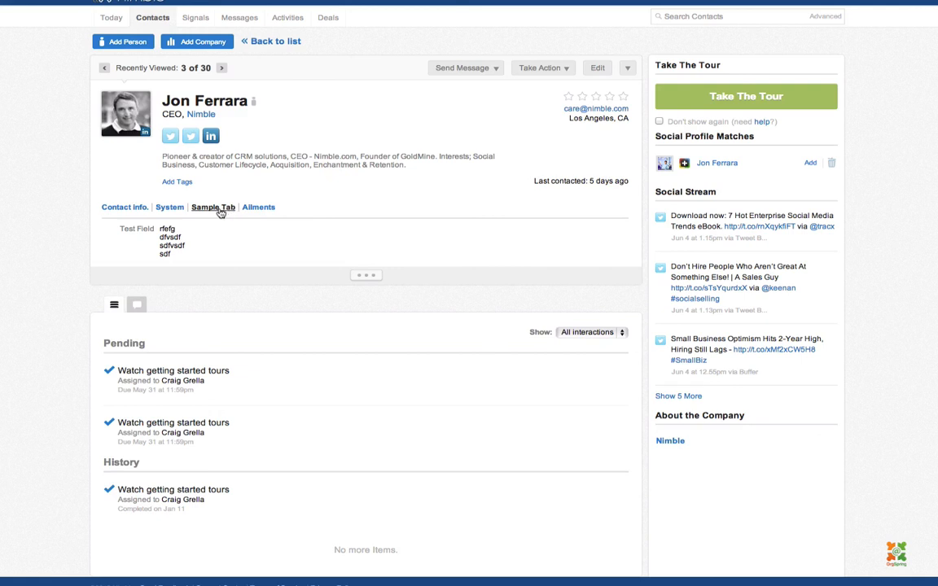
Step: Open the Nimble company record, set Revenue in NP Financials to $1,000,000, and save the company
left_click(201, 115)
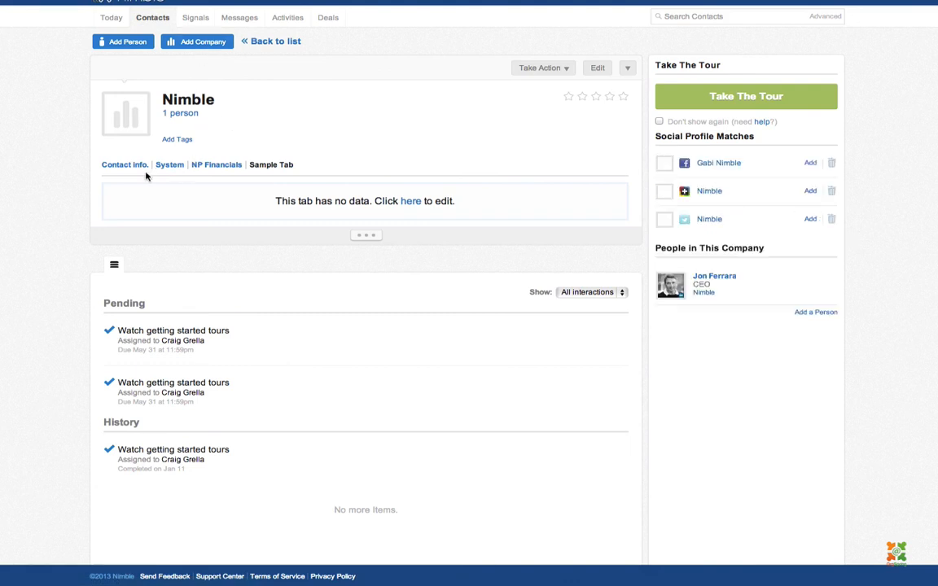
left_click(221, 166)
left_click(410, 201)
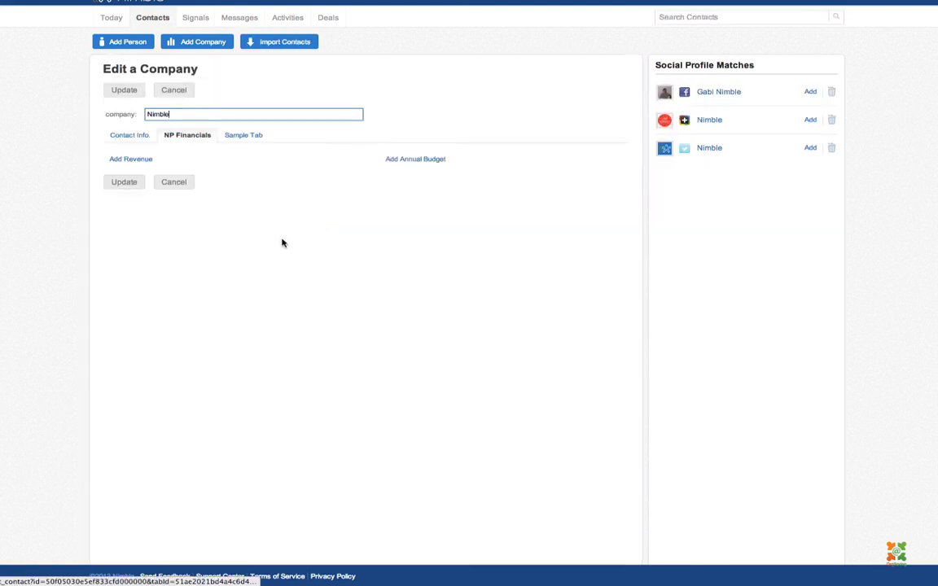
left_click(148, 166)
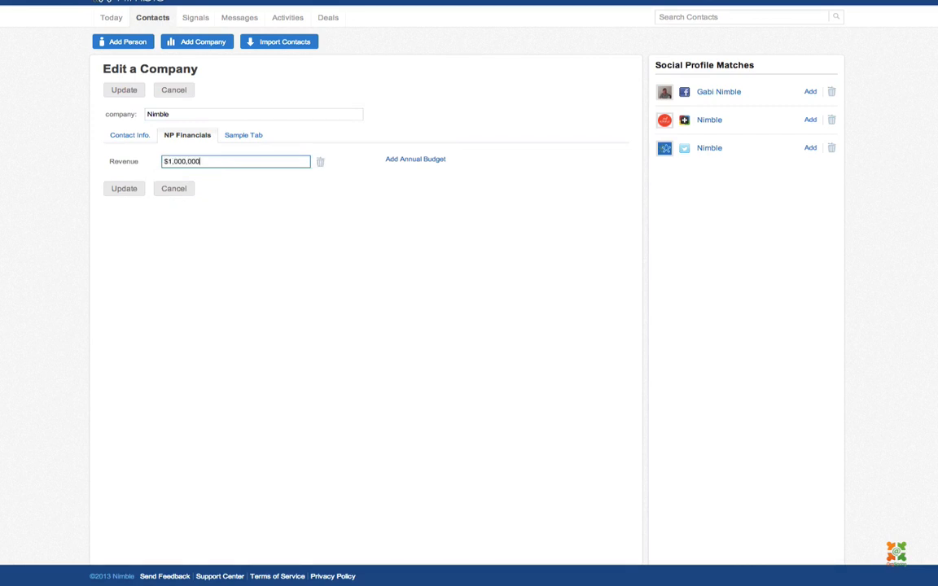
type("$1,000,000")
left_click(130, 192)
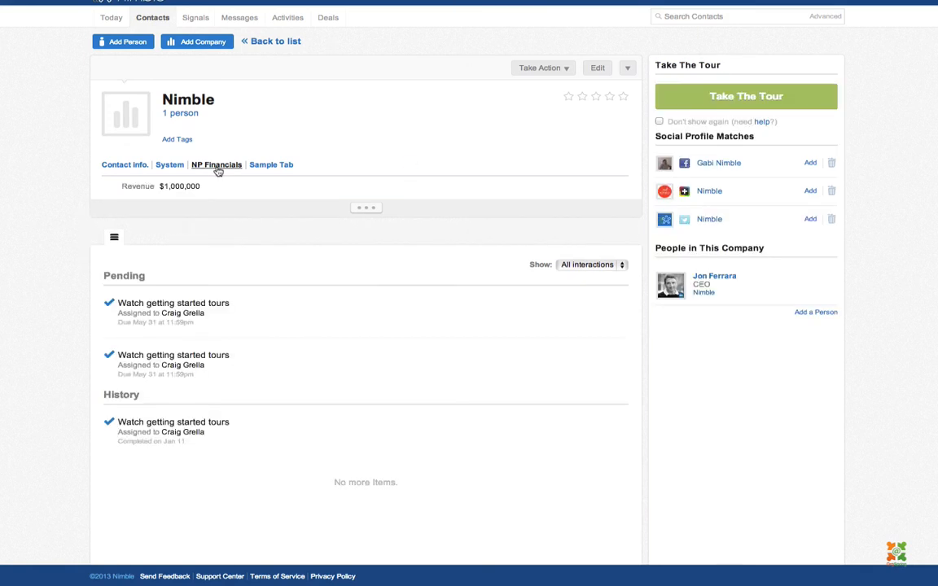
Step: Collapse and re-expand the company's details, and review its NP Financials data
left_click(364, 209)
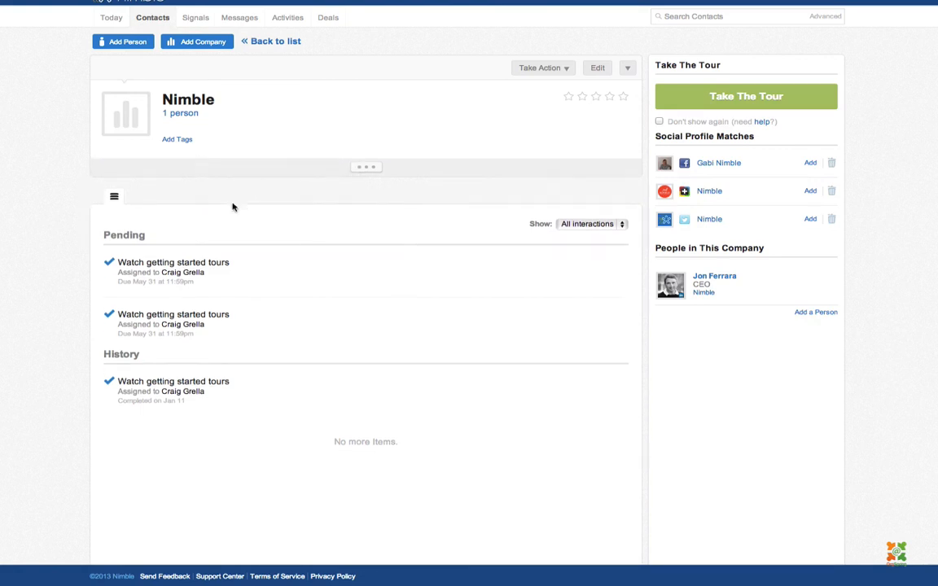
left_click(364, 166)
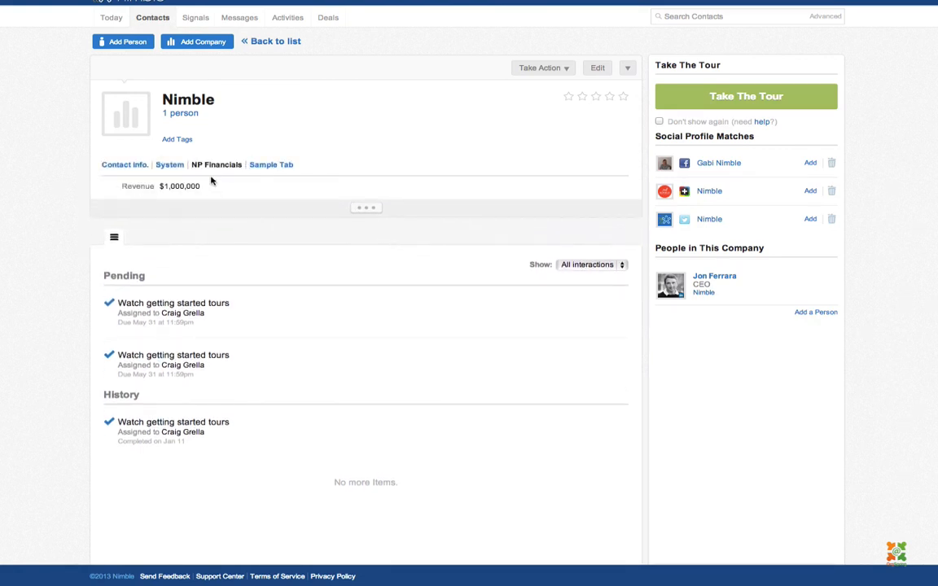
left_click(217, 166)
Step: Add the Annual Budget field to the Nimble company's NP Financials, set it to $10,000,000, and save the company
left_click(598, 70)
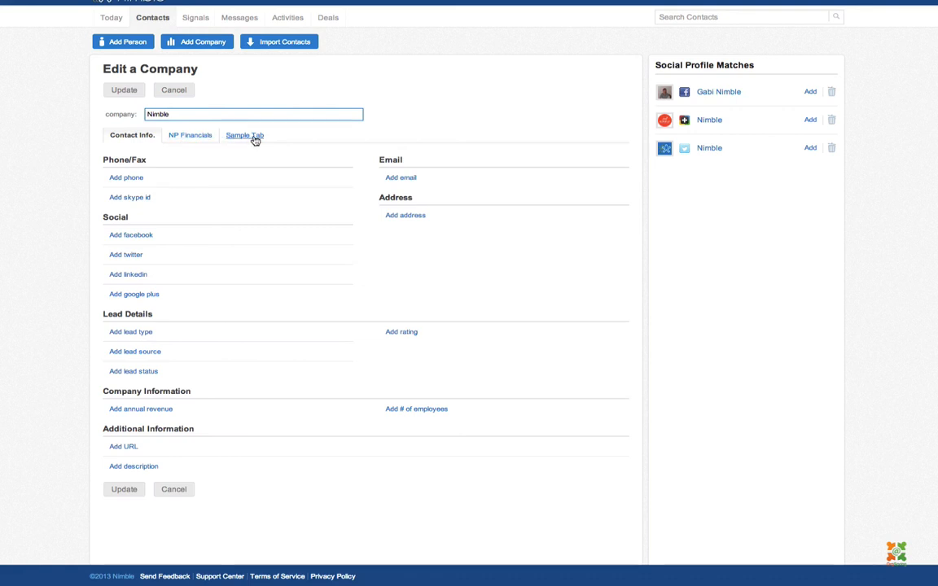
left_click(185, 138)
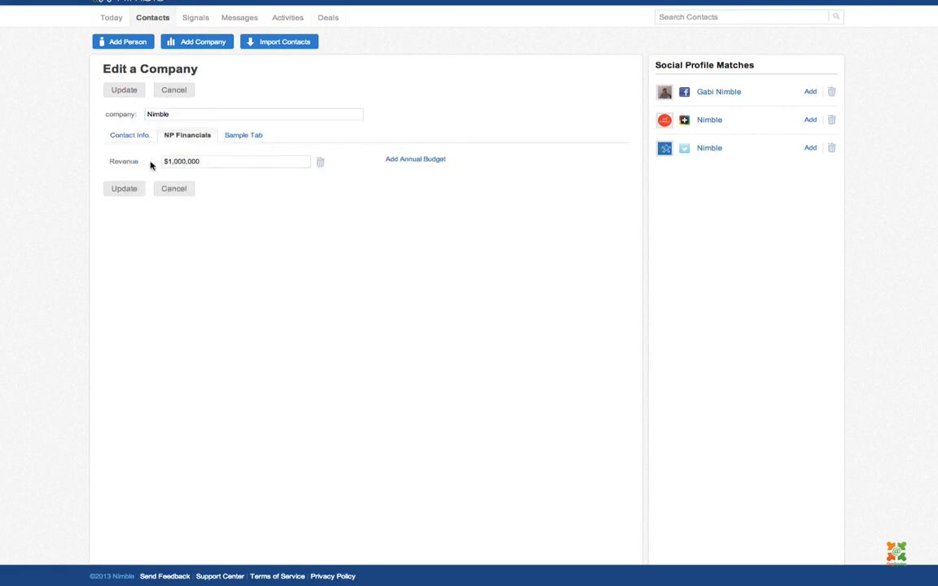
left_click(406, 160)
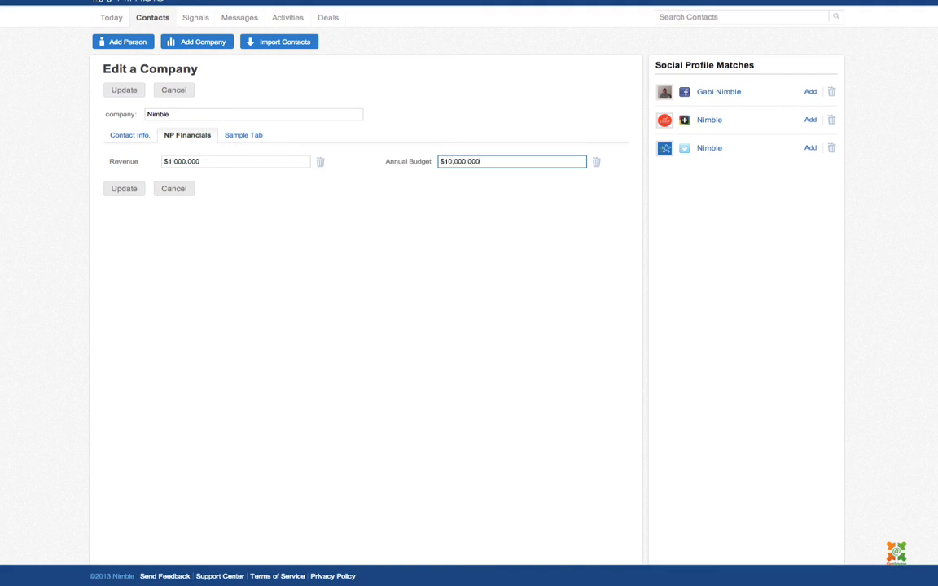
left_click(130, 188)
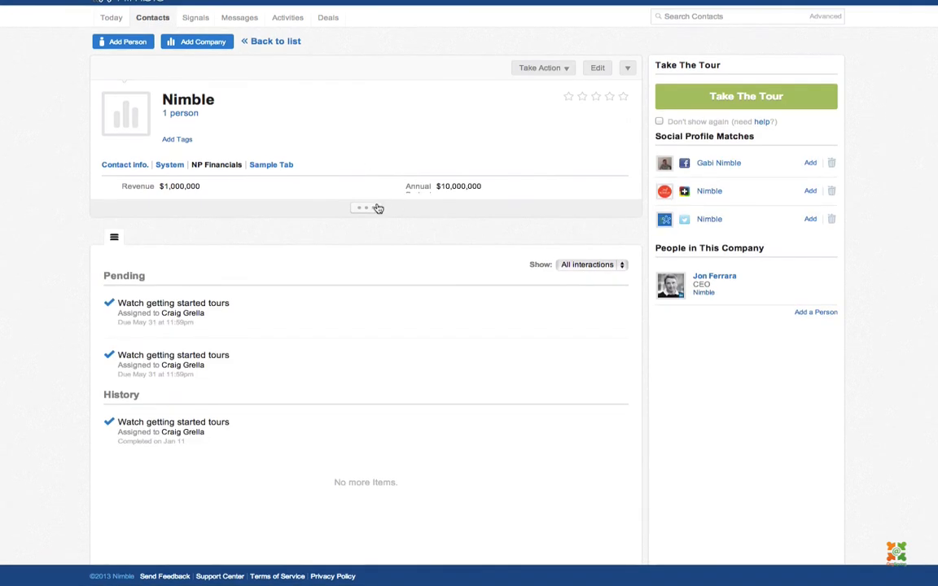
Step: Toggle the company's details section, and open the company's linked person record to review the Ailments data
left_click(377, 208)
left_click(367, 167)
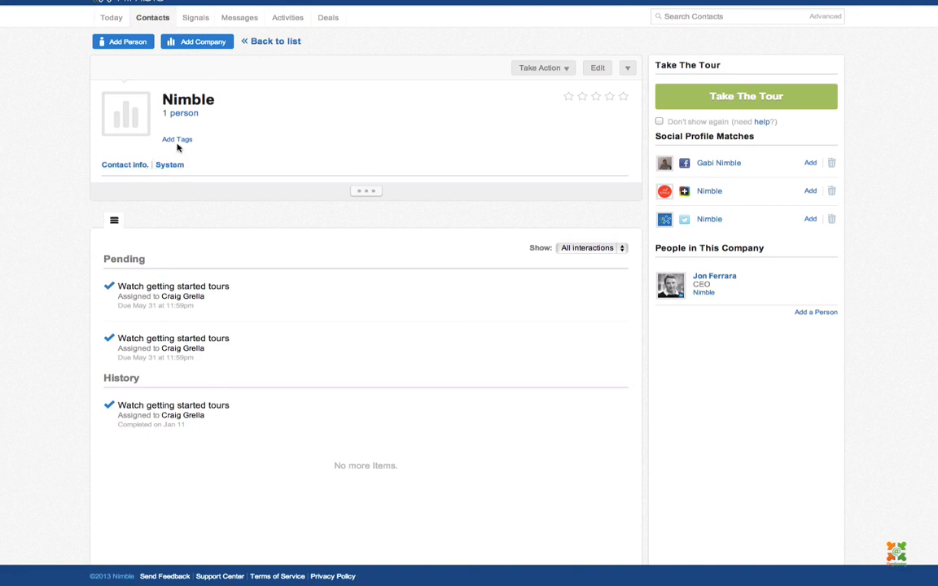
left_click(178, 114)
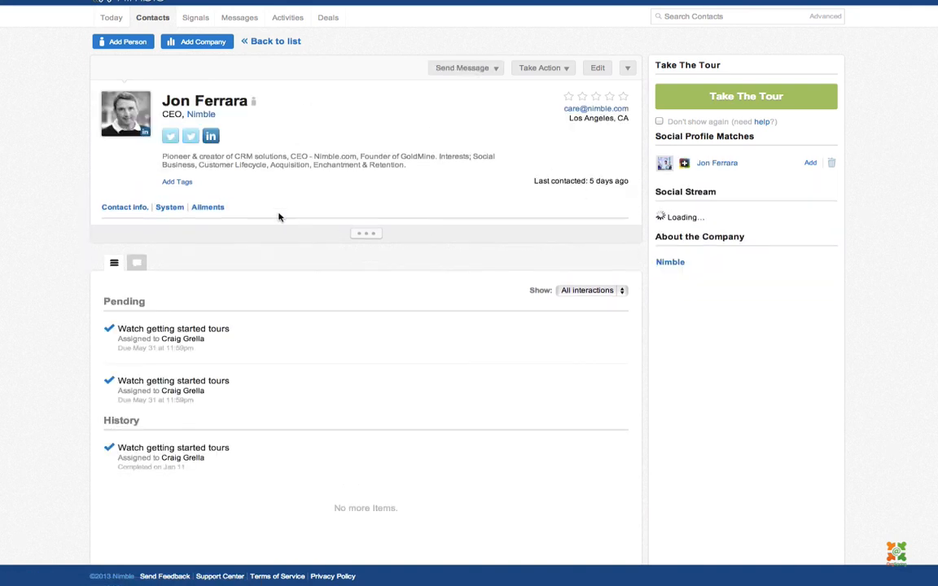
left_click(208, 209)
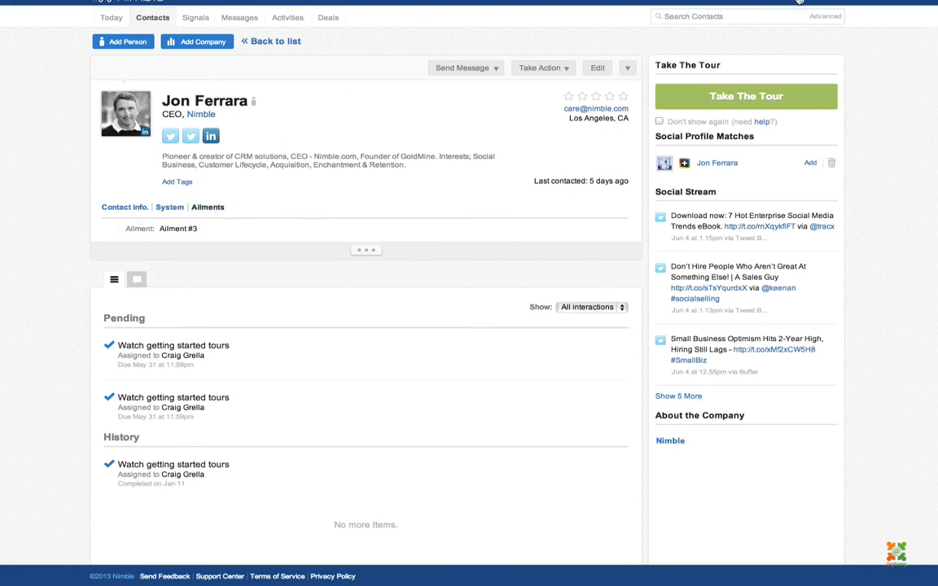
Step: Open the Data Fields settings and examine the Ailment field's settings in the Ailments tab
left_click(798, 1)
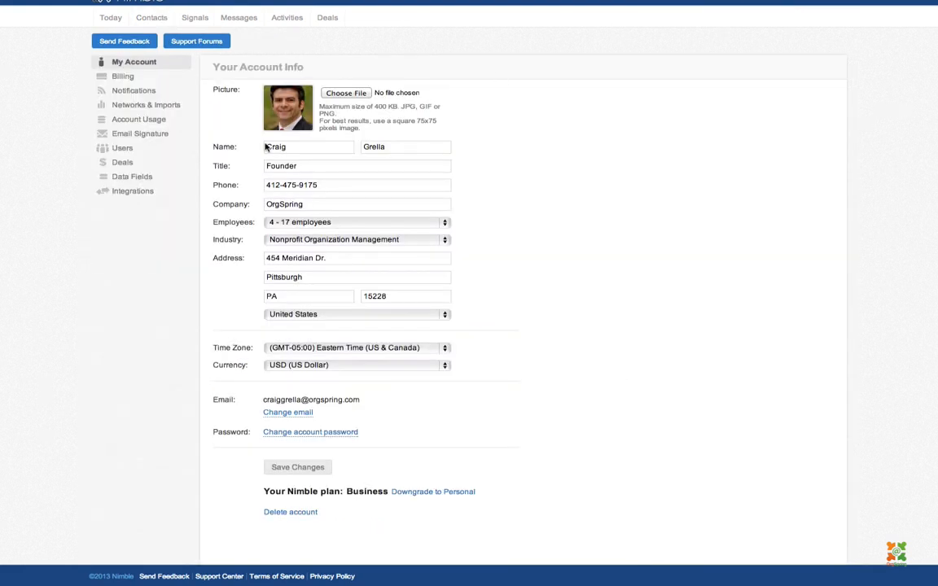
left_click(131, 176)
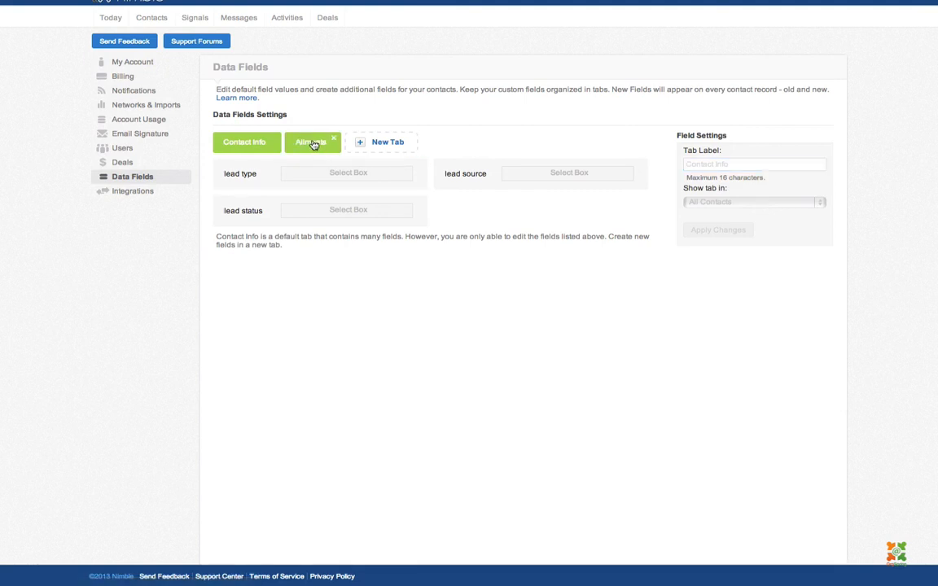
left_click(313, 143)
mouse_move(316, 176)
left_mouse_down()
mouse_move(519, 192)
mouse_move(335, 203)
mouse_move(320, 192)
left_mouse_up()
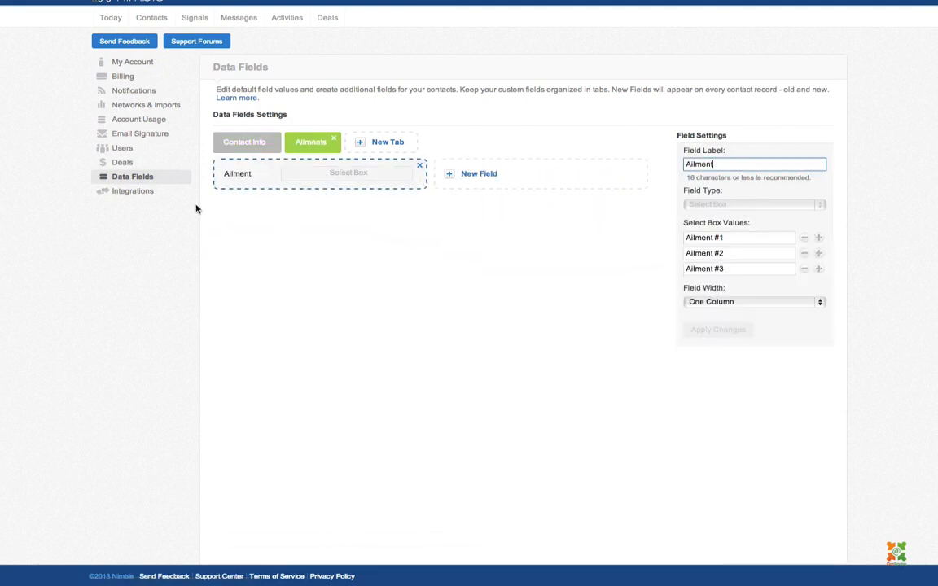
Step: Try to move the lead type and lead source fields in Contact Info, and open the lead status field's settings
left_click(265, 144)
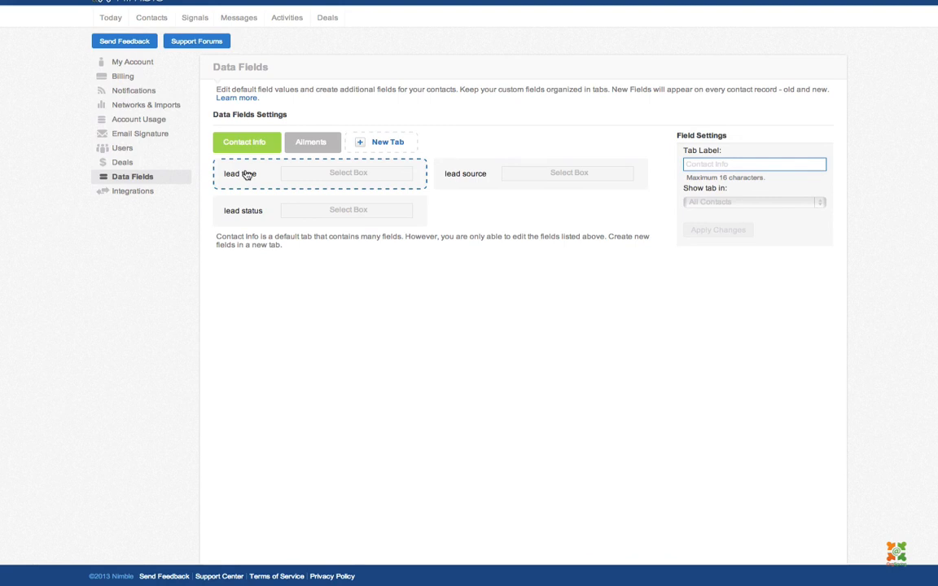
left_click_drag(334, 172, 504, 210)
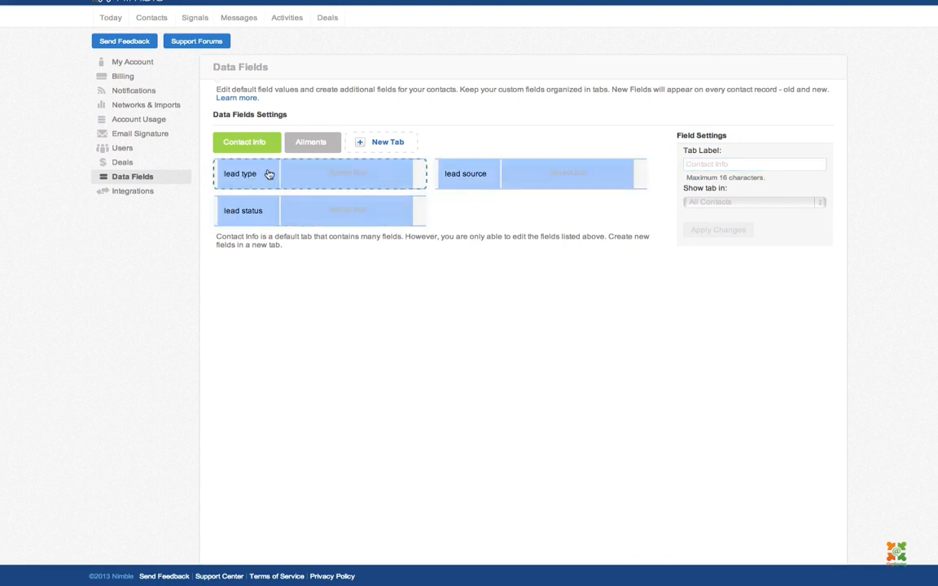
left_click(504, 203)
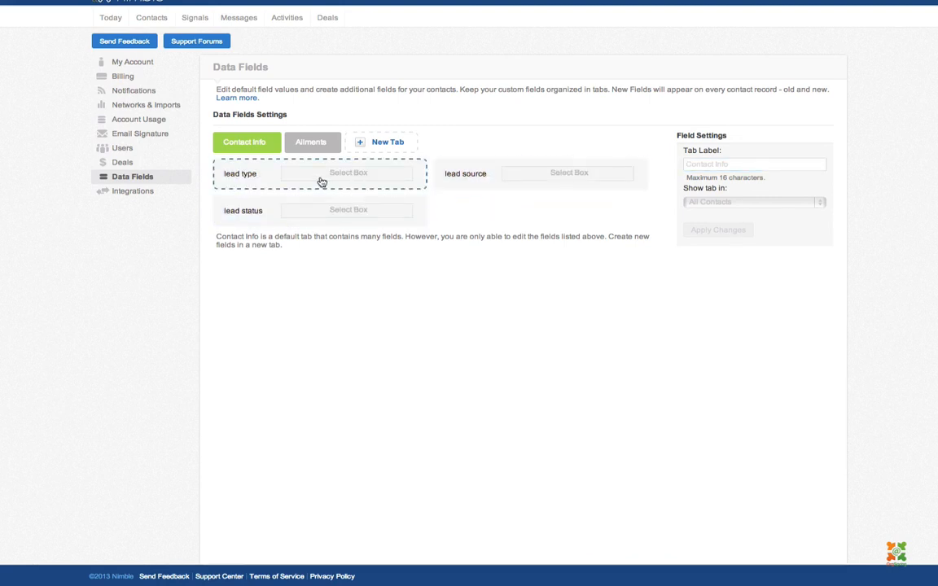
left_click_drag(236, 175, 269, 200)
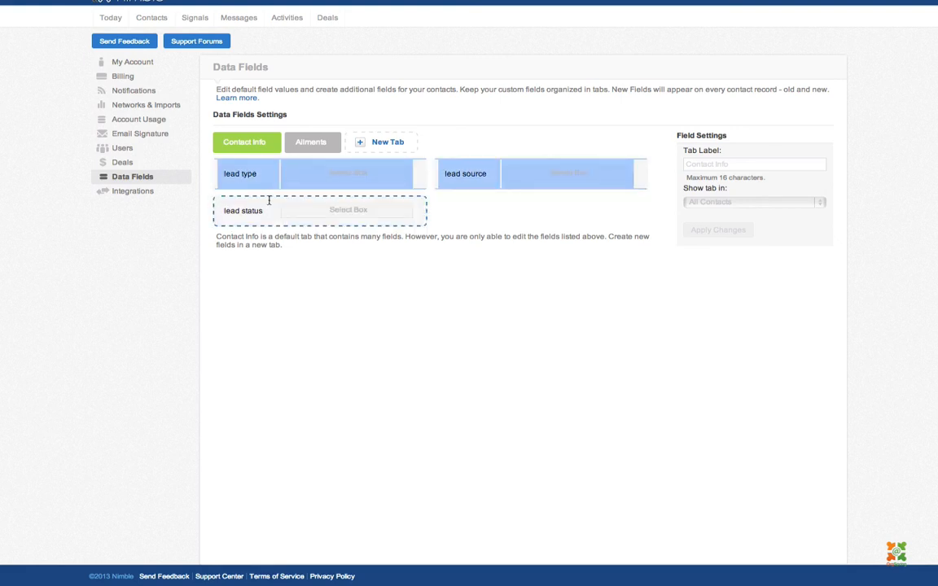
left_click(492, 194)
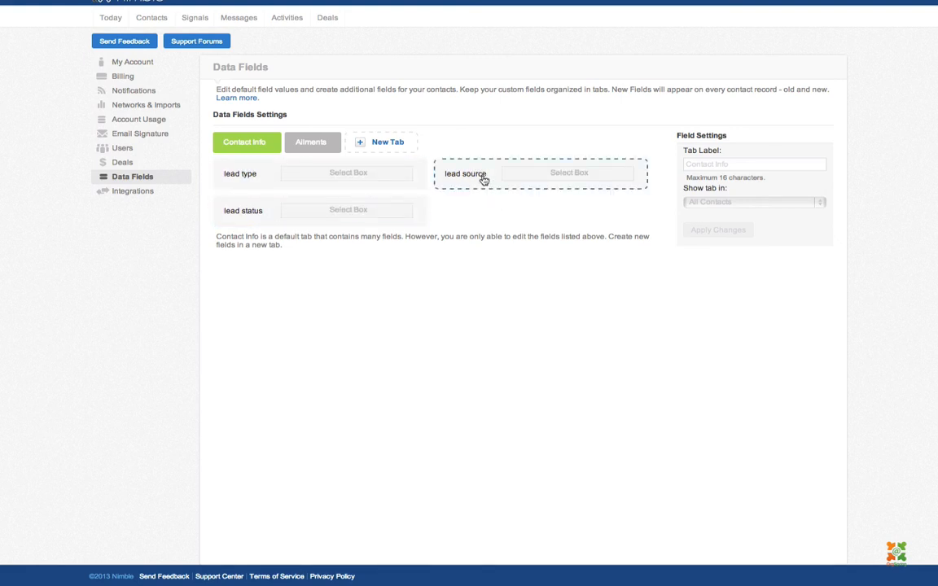
left_click_drag(480, 176, 373, 165)
left_click(471, 192)
left_click(466, 204)
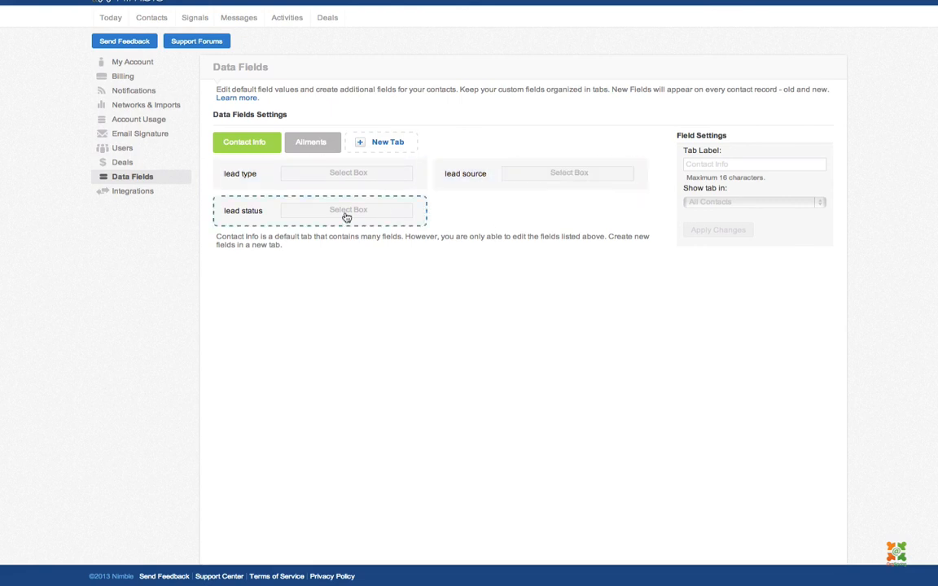
left_click(241, 212)
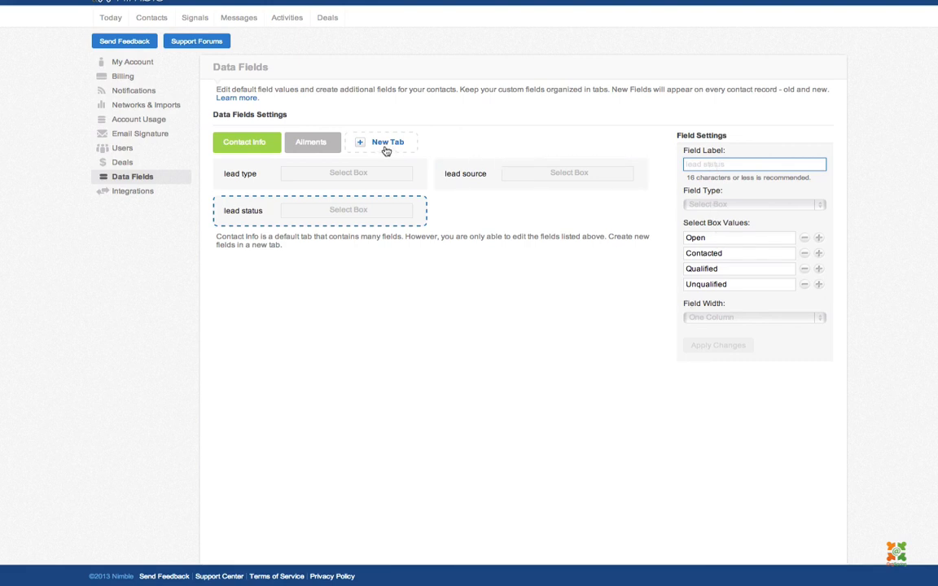
Step: Delete the custom Ailments tab together with the data collected in its fields
left_click(309, 148)
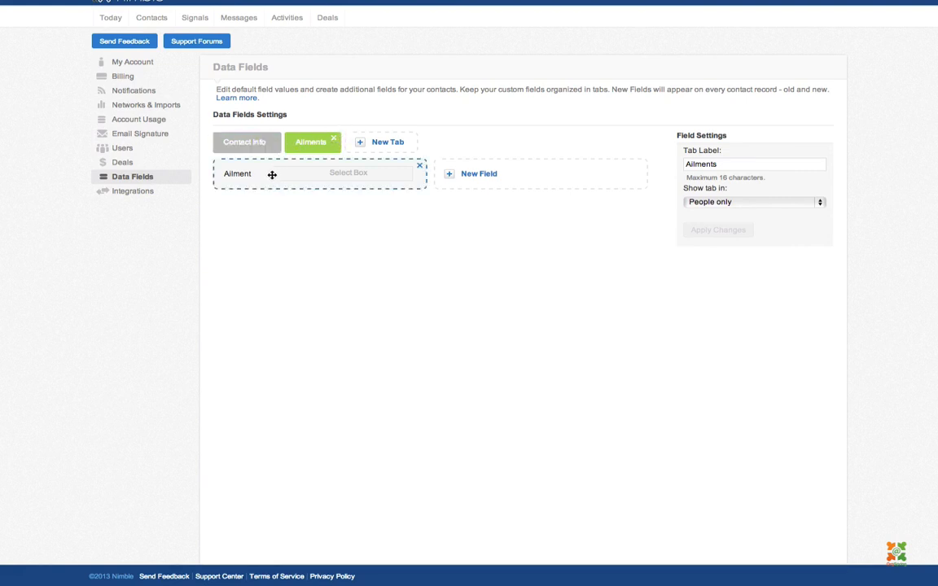
left_click(334, 141)
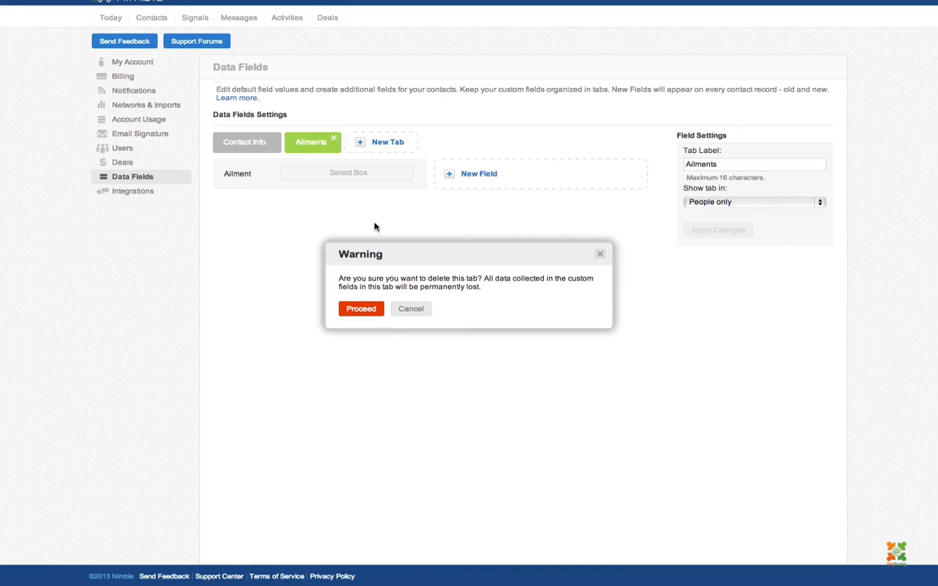
left_click(361, 310)
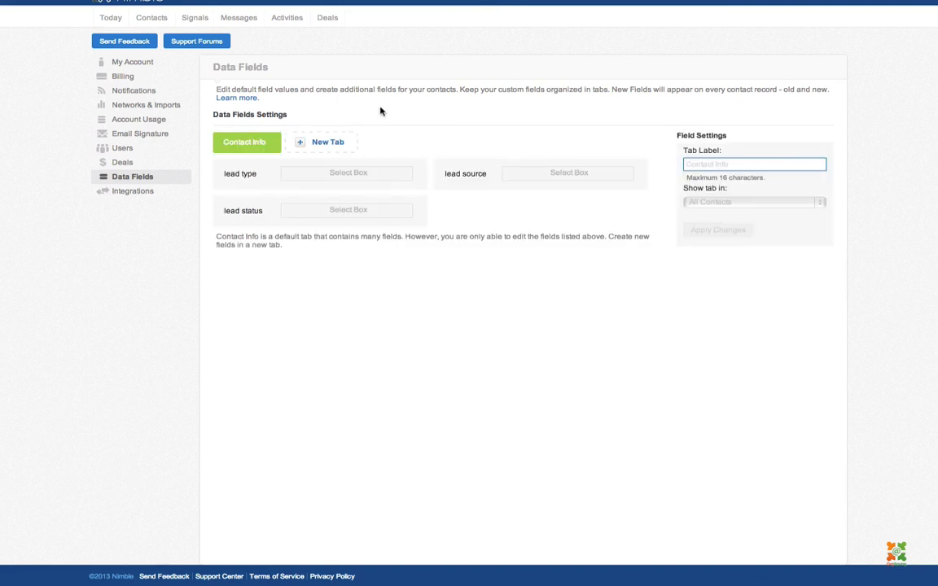
Step: Open the Nimble Marketplace from the Integrations settings and browse the full list of add-on products
left_click(143, 192)
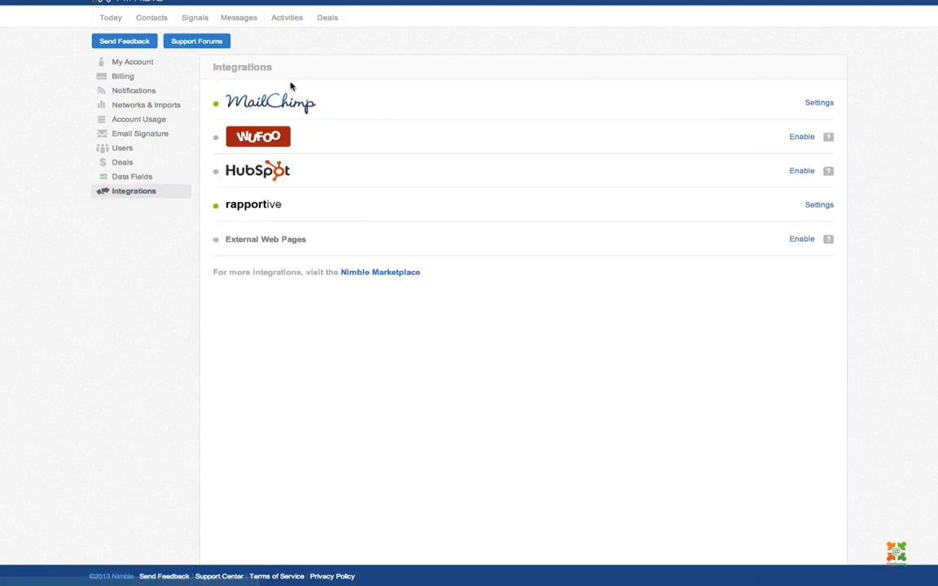
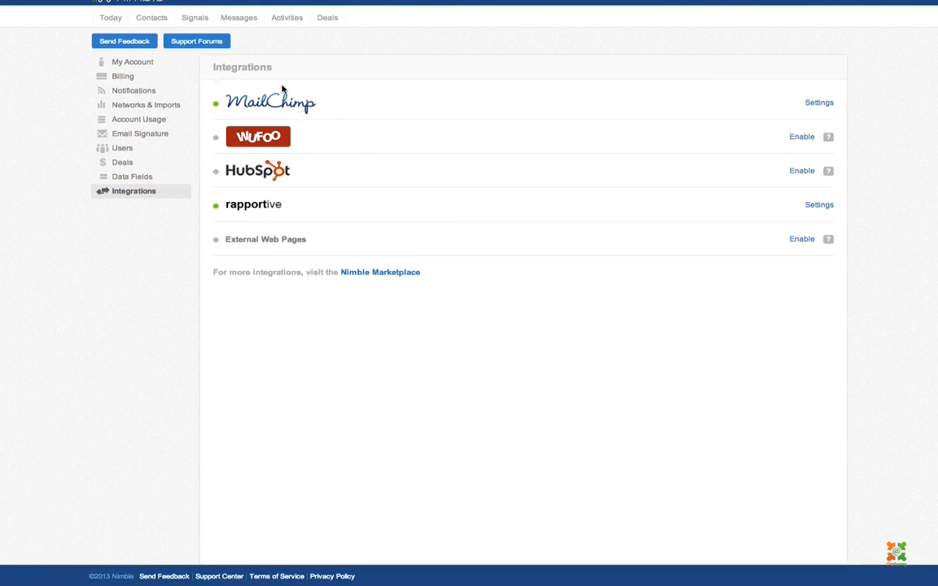
left_click(373, 272)
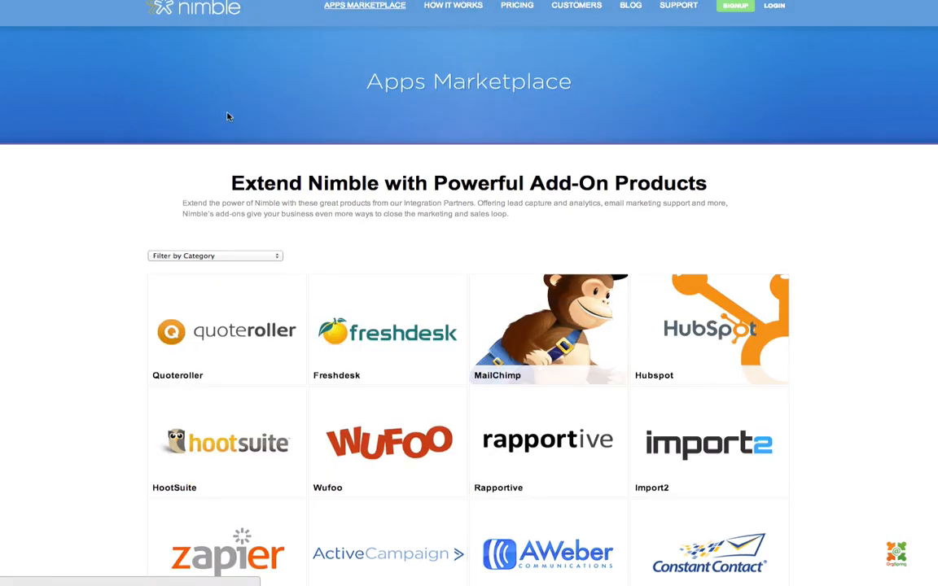
scroll(228, 116, "down", 6)
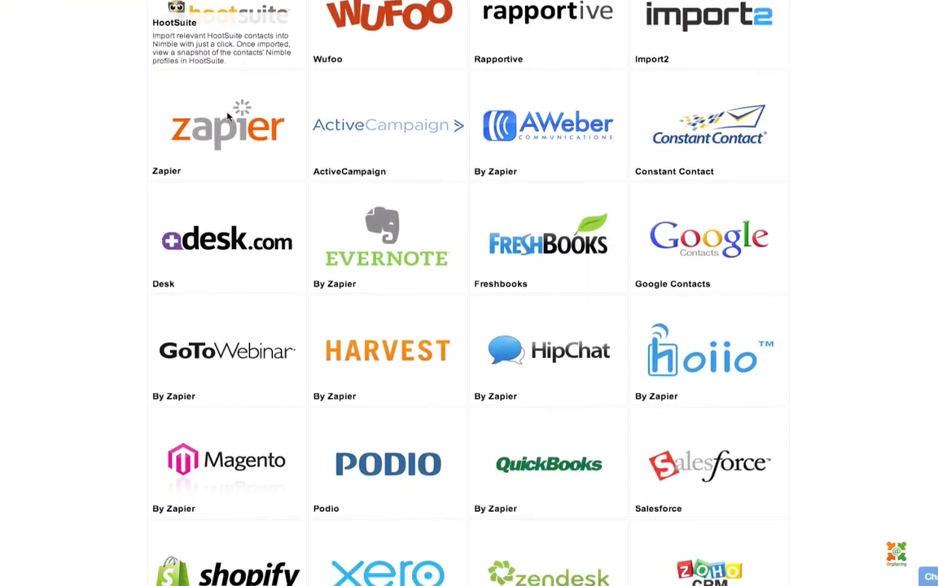
scroll(228, 116, "down", 6)
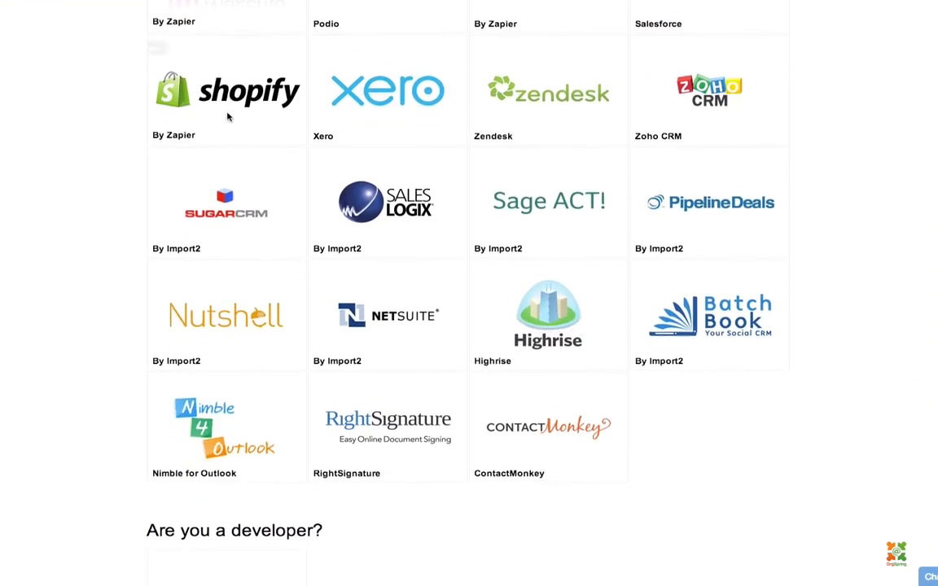
scroll(228, 116, "down", 3)
scroll(228, 116, "up", 5)
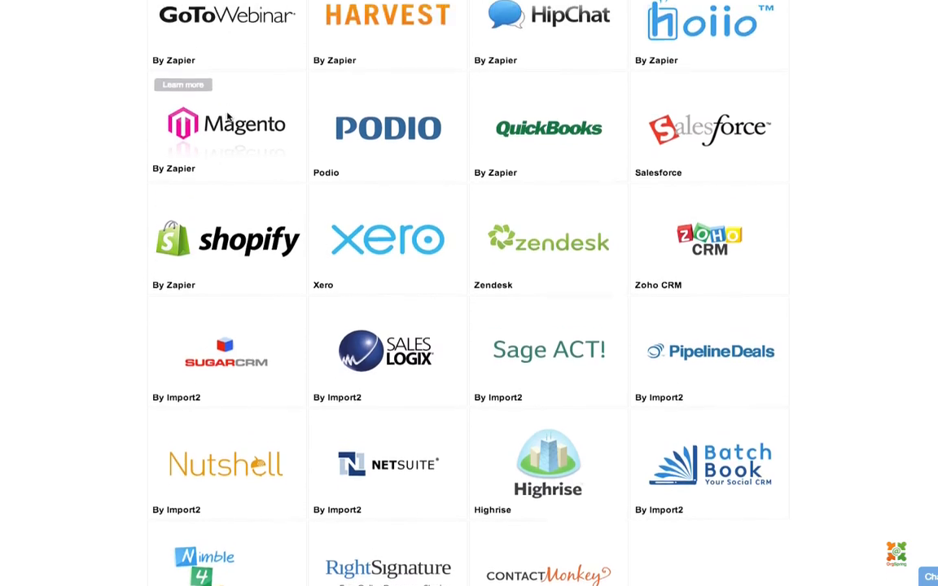
scroll(228, 117, "up", 2)
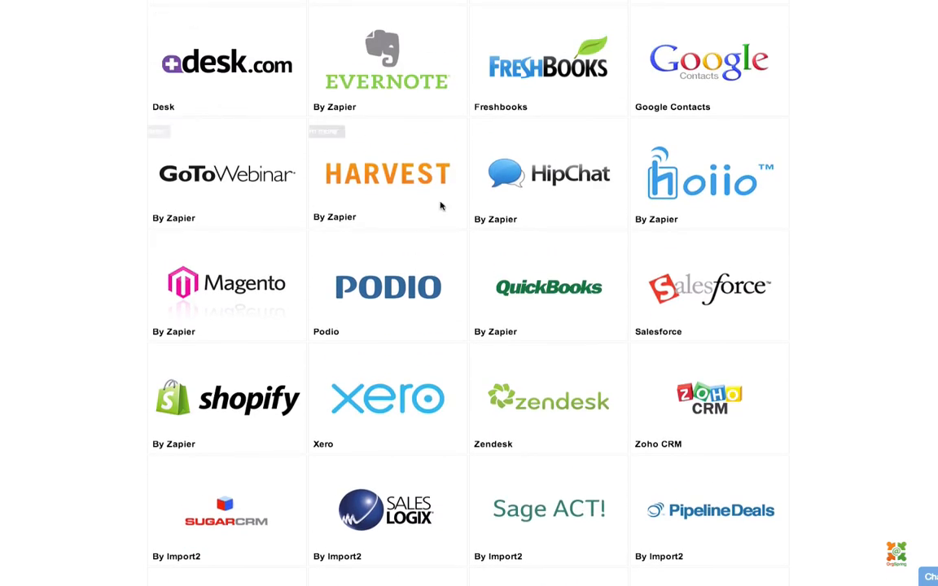
scroll(557, 88, "up", 3)
scroll(558, 89, "up", 2)
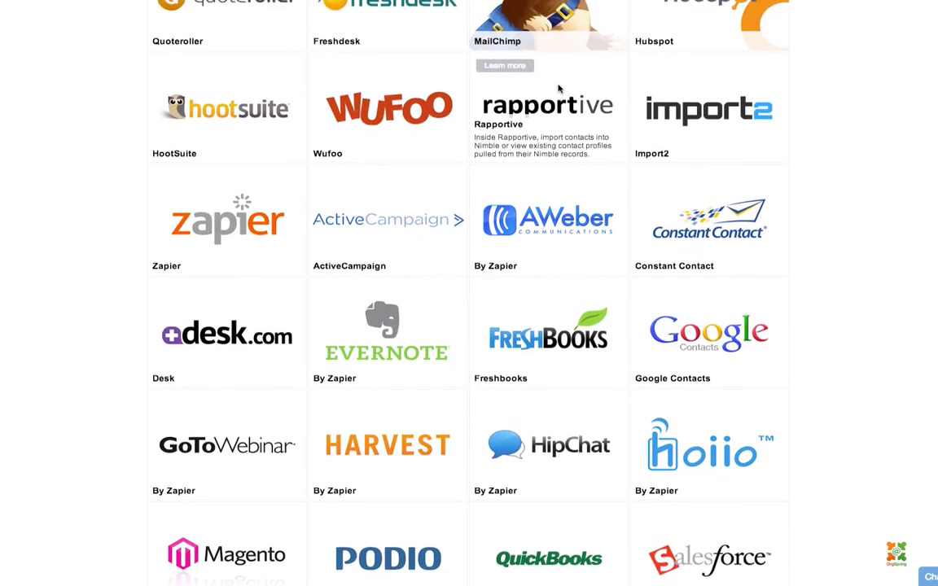
scroll(559, 89, "up", 1)
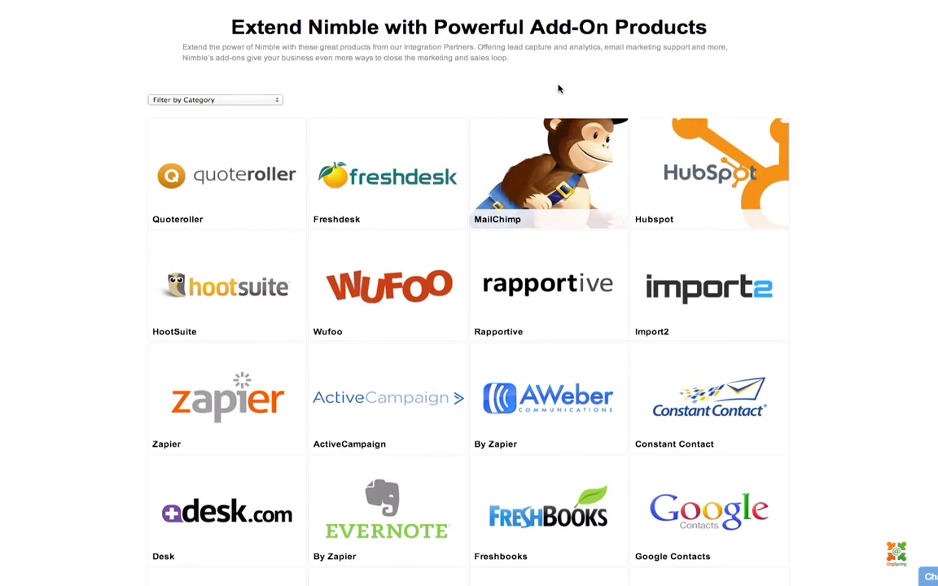
Step: Examine individual marketplace add-ons such as HootSuite, Import2, AWeber, GoToWebinar and QuickBooks, and skim the whole list again
mouse_move(267, 282)
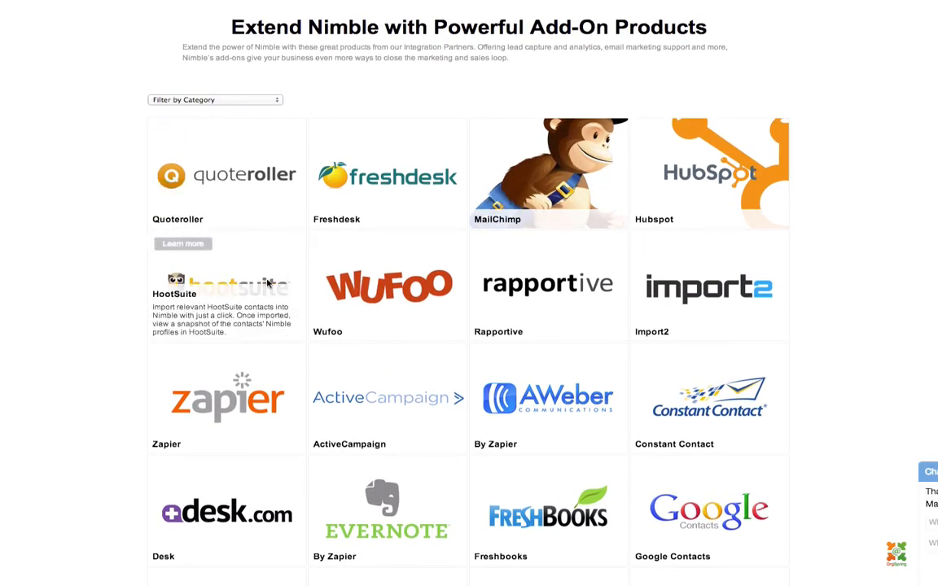
mouse_move(666, 277)
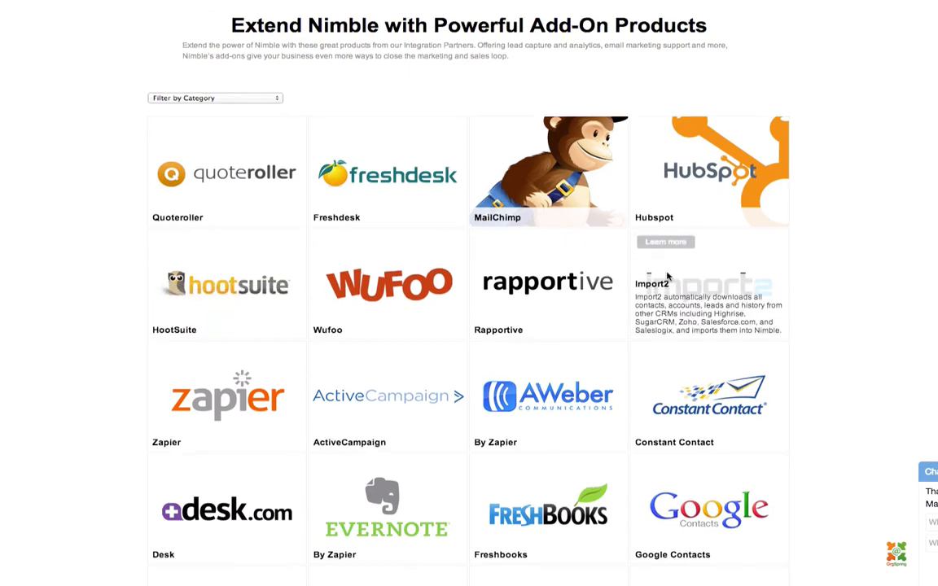
scroll(666, 277, "down", 2)
scroll(666, 277, "down", 2)
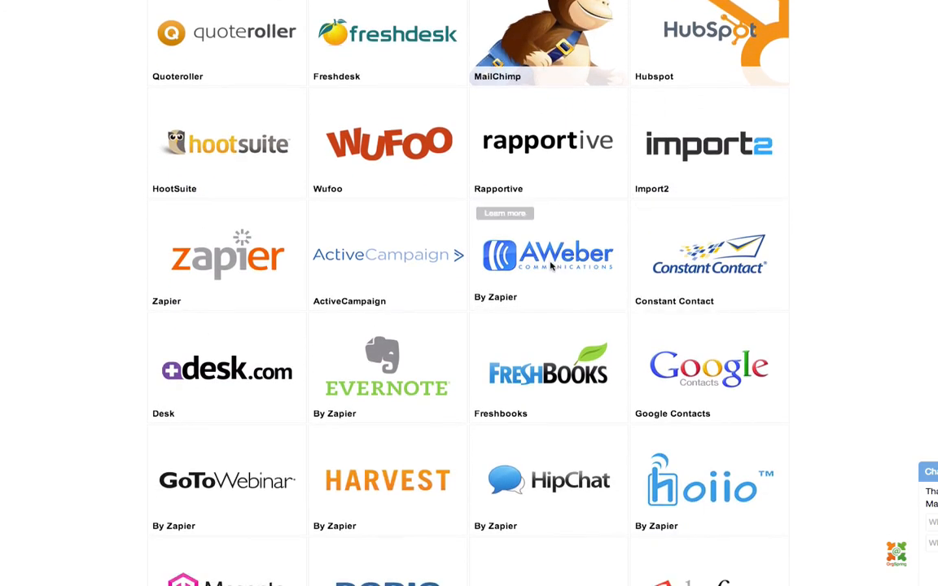
scroll(691, 411, "down", 3)
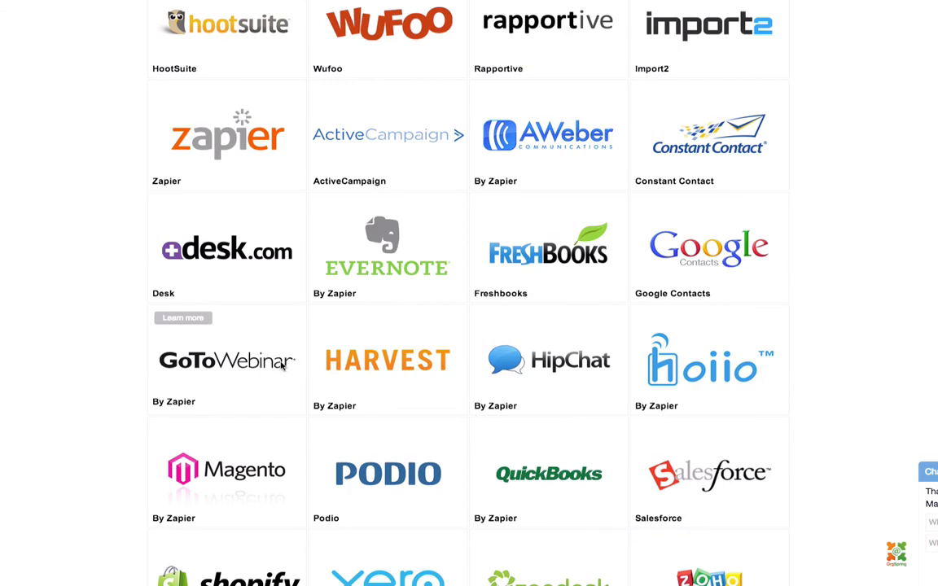
scroll(282, 366, "down", 3)
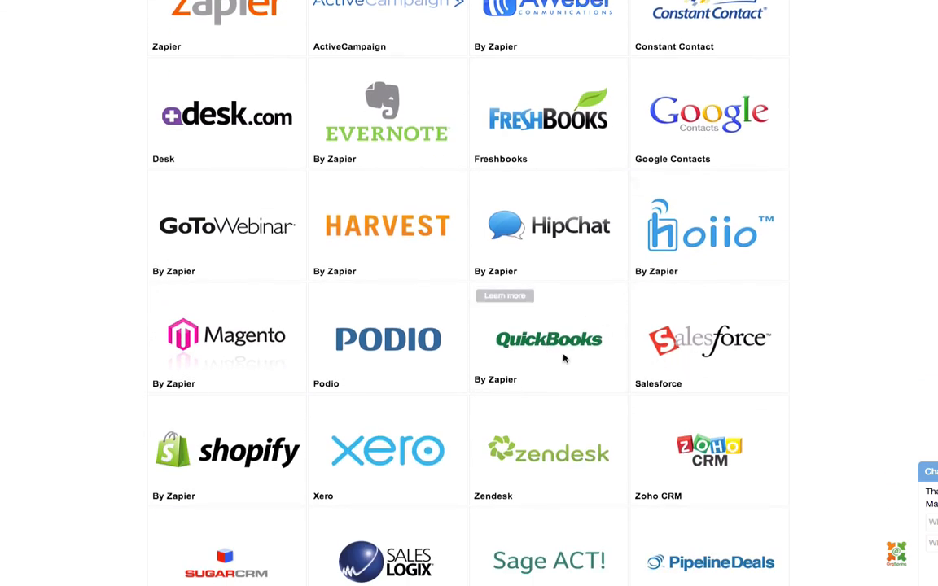
scroll(563, 358, "up", 10)
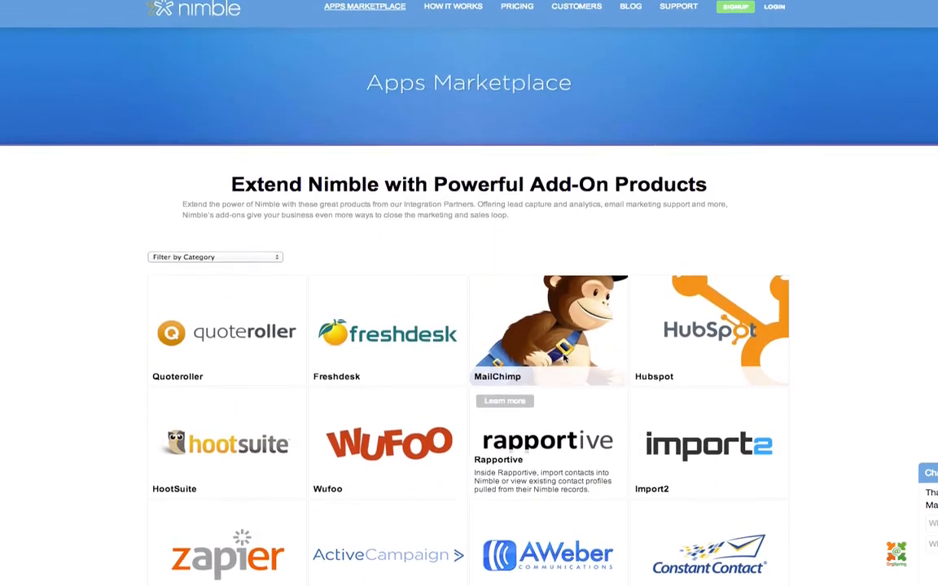
scroll(562, 356, "down", 10)
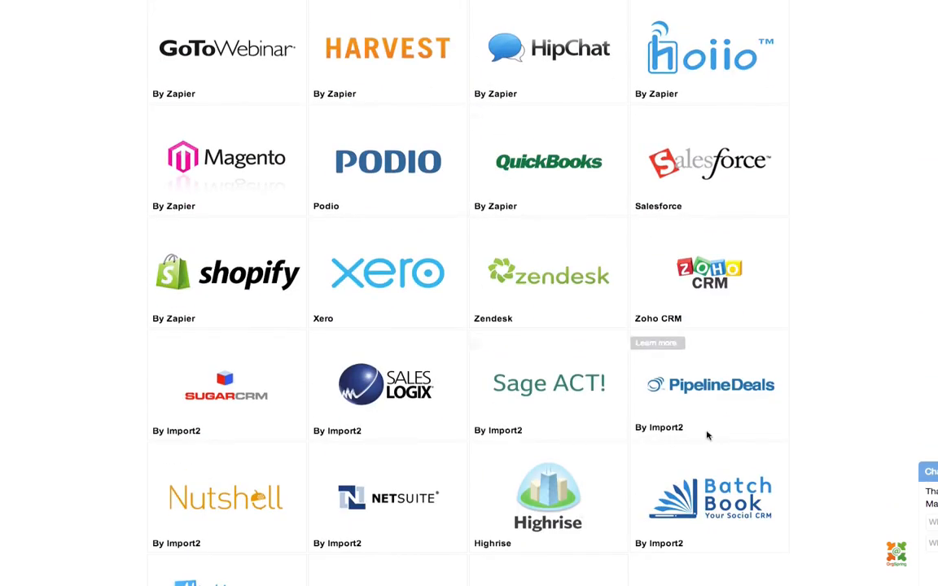
scroll(707, 435, "down", 3)
scroll(700, 350, "up", 5)
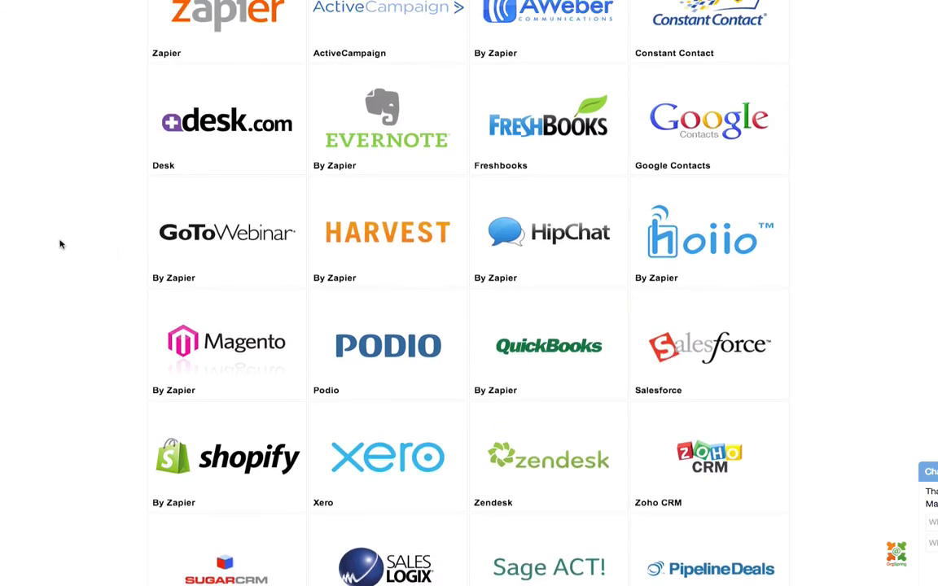
scroll(60, 244, "up", 10)
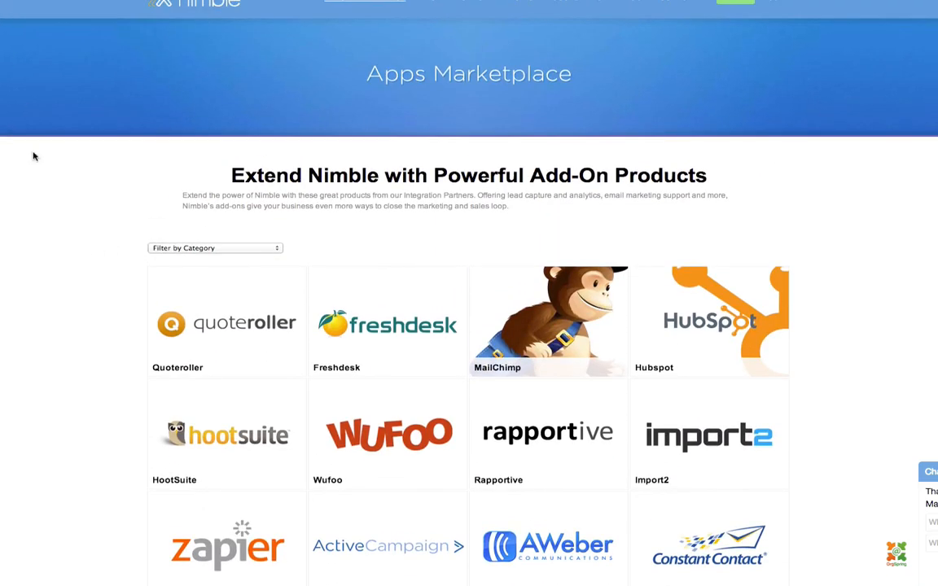
scroll(37, 197, "down", 2)
scroll(37, 197, "up", 2)
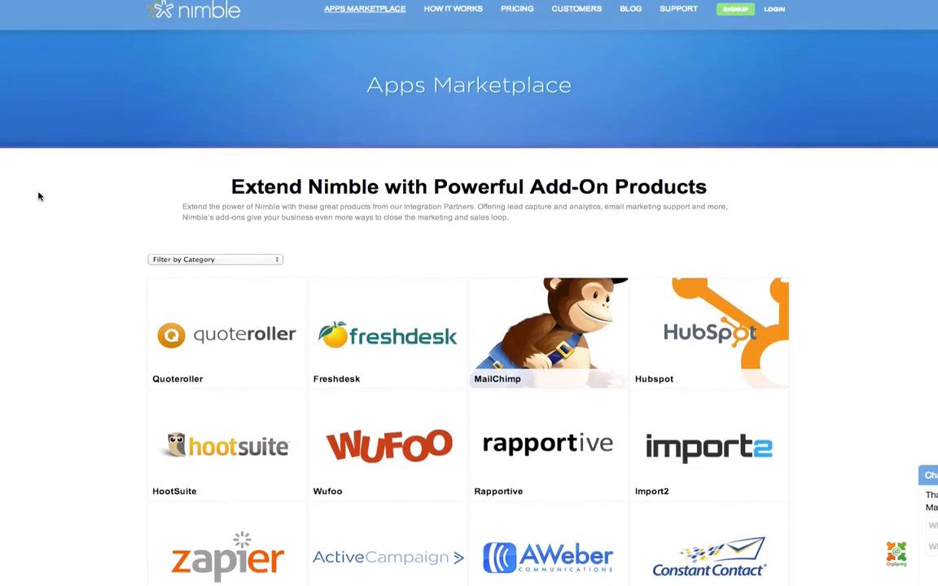